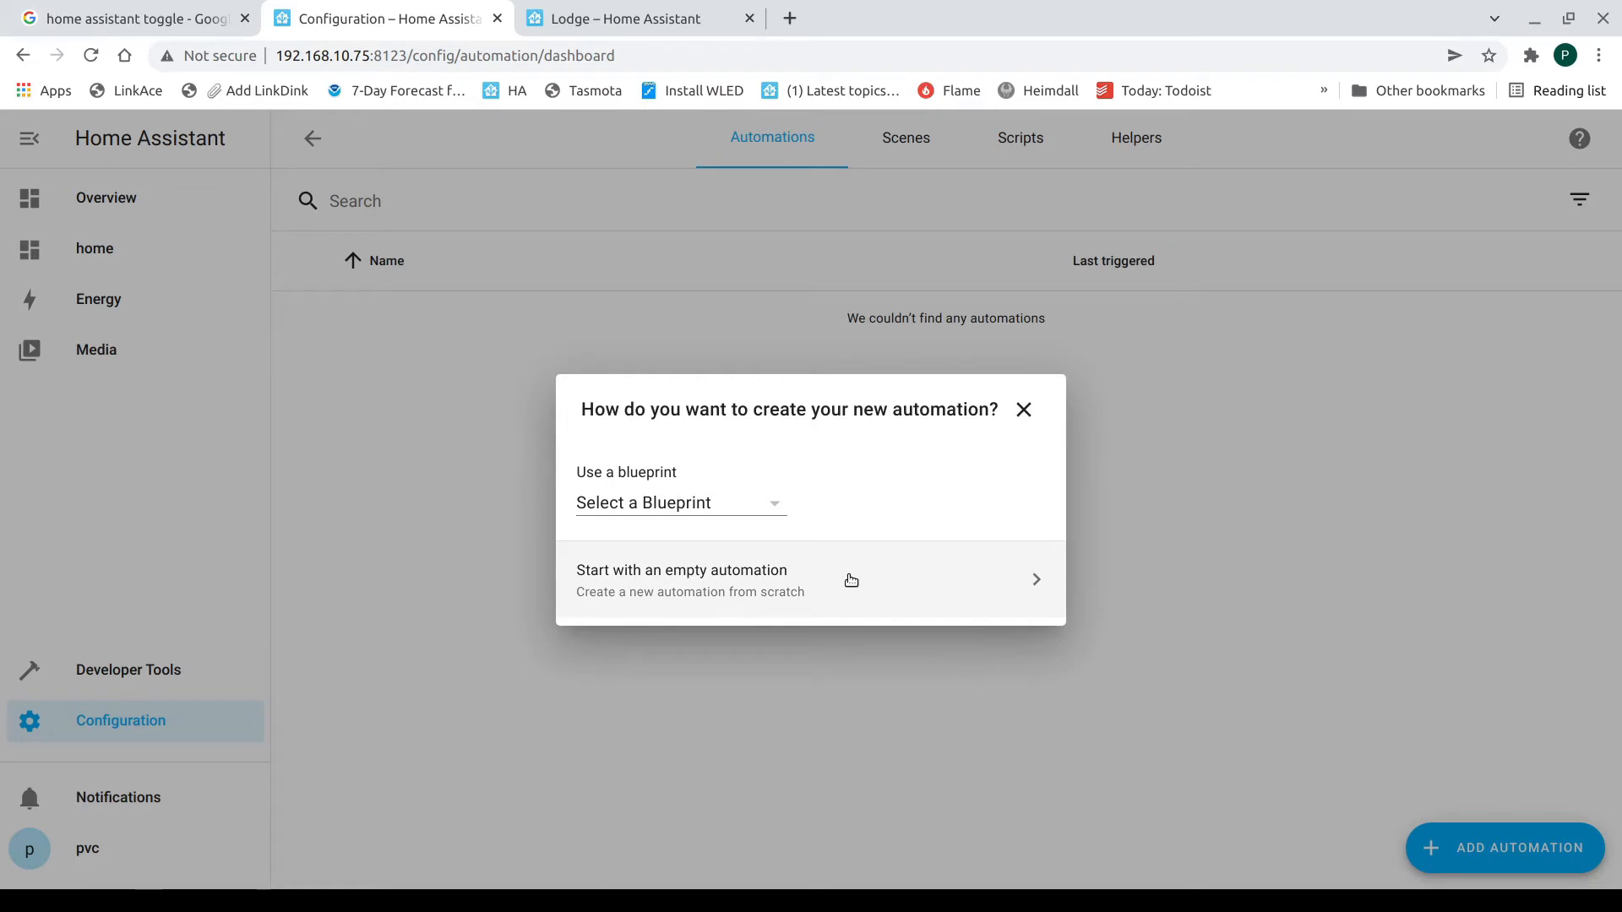
# Start an empty automation named "When above 70 Turn on Fan" and keep its mode as Single (default).
pyautogui.click(840, 590)
pyautogui.click(528, 370)
pyautogui.moveTo(528, 370); pyautogui.dragTo(403, 358)
pyautogui.write('W')
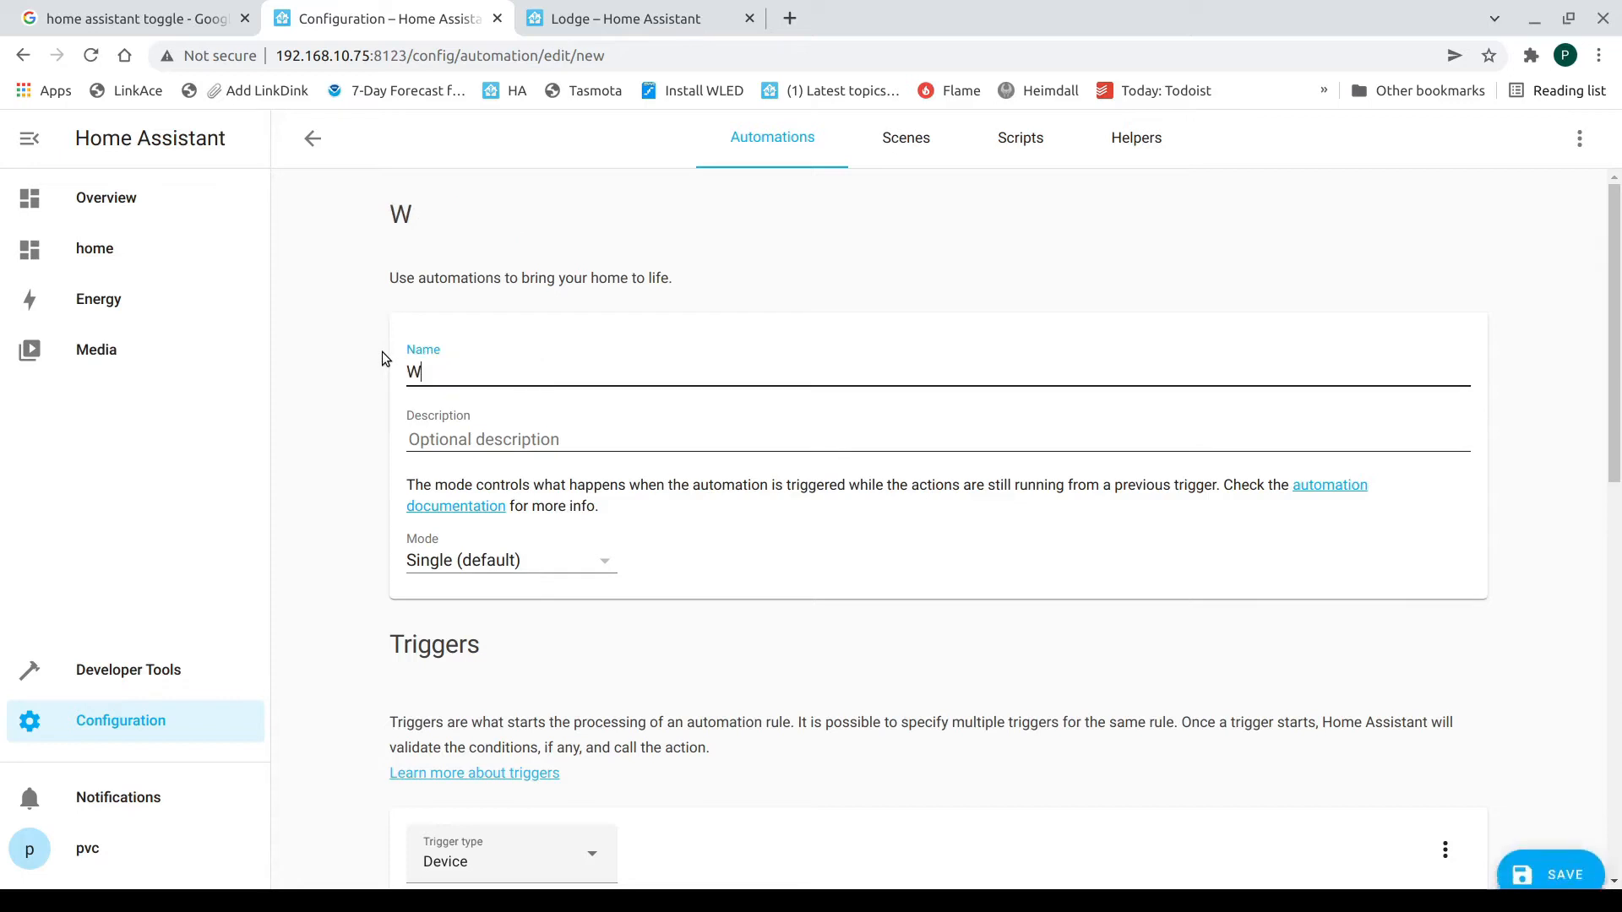
pyautogui.write('hen abov')
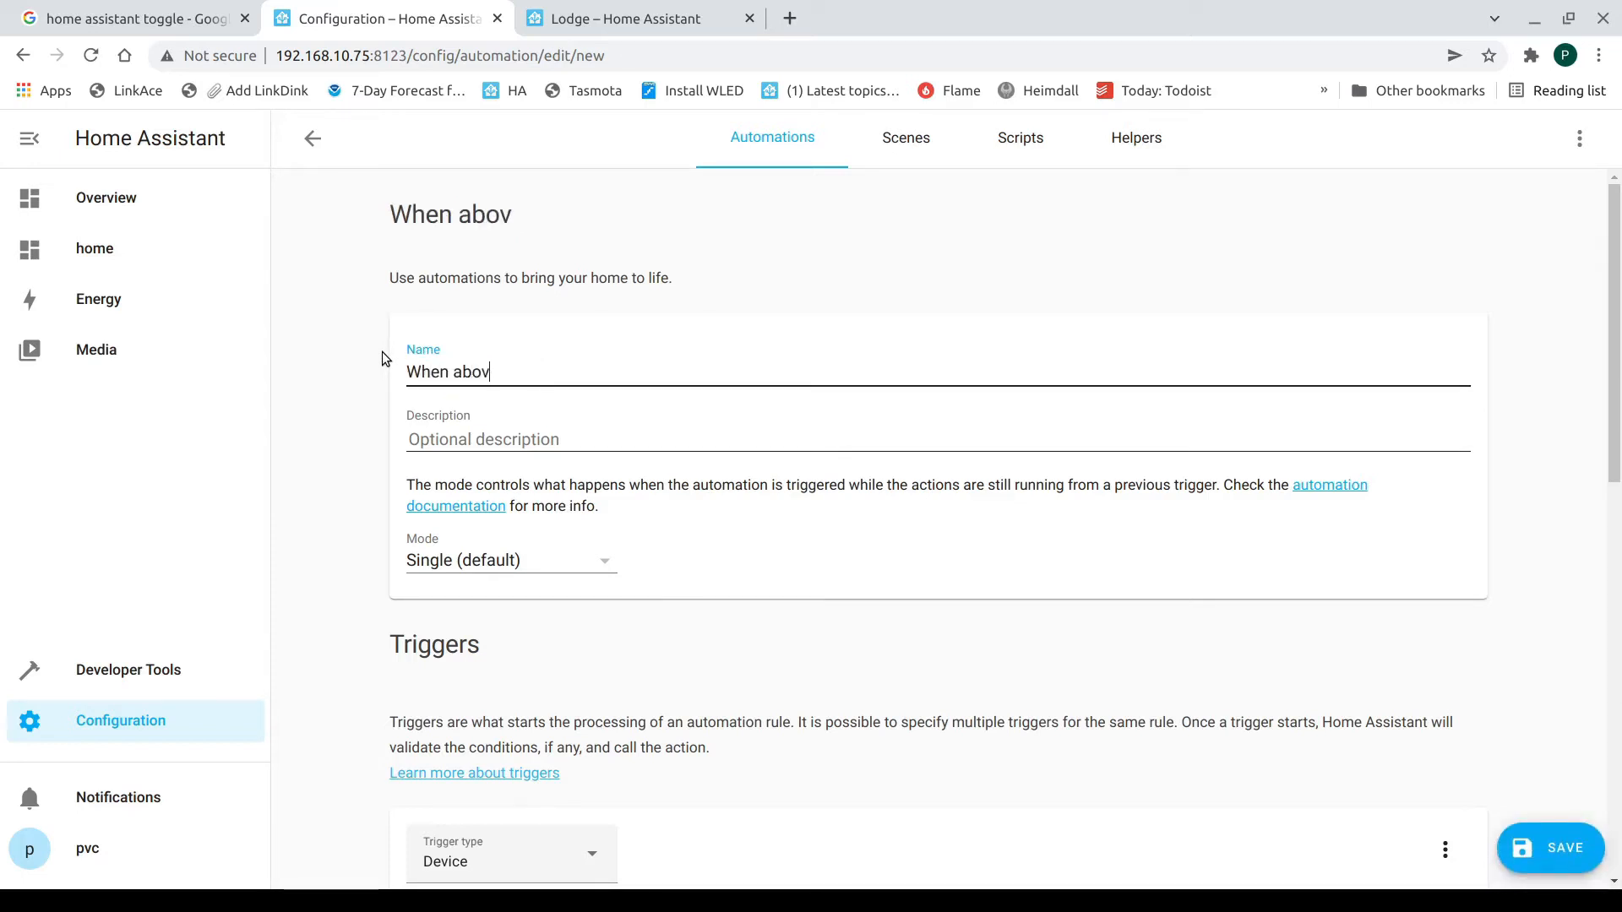
pyautogui.write('e 70 Tu')
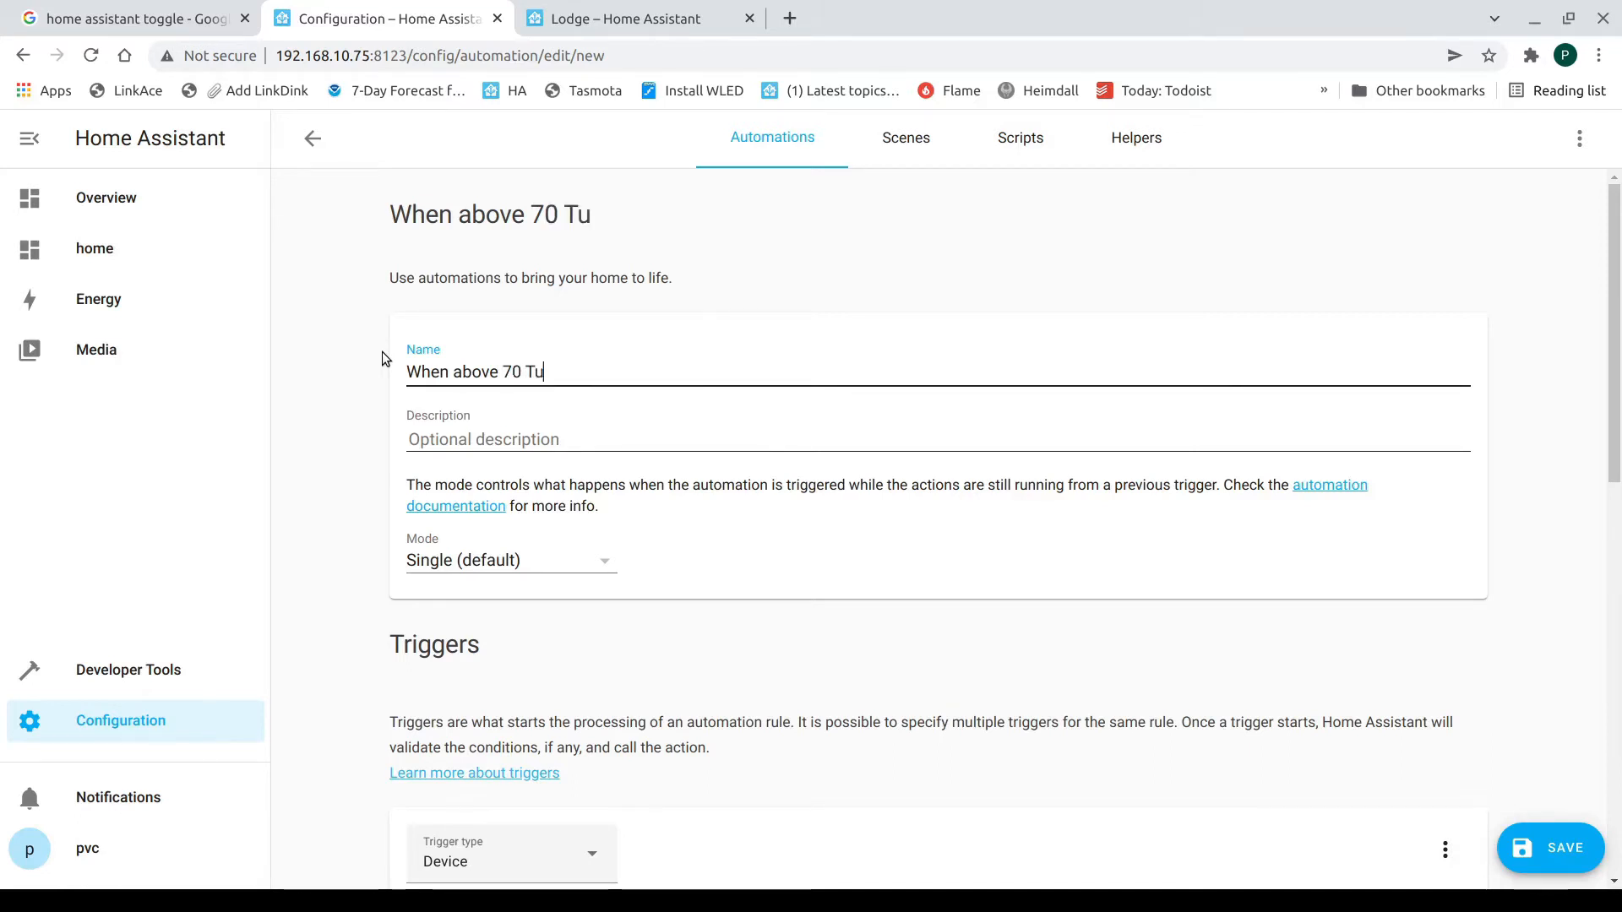
pyautogui.write('rn on Fan')
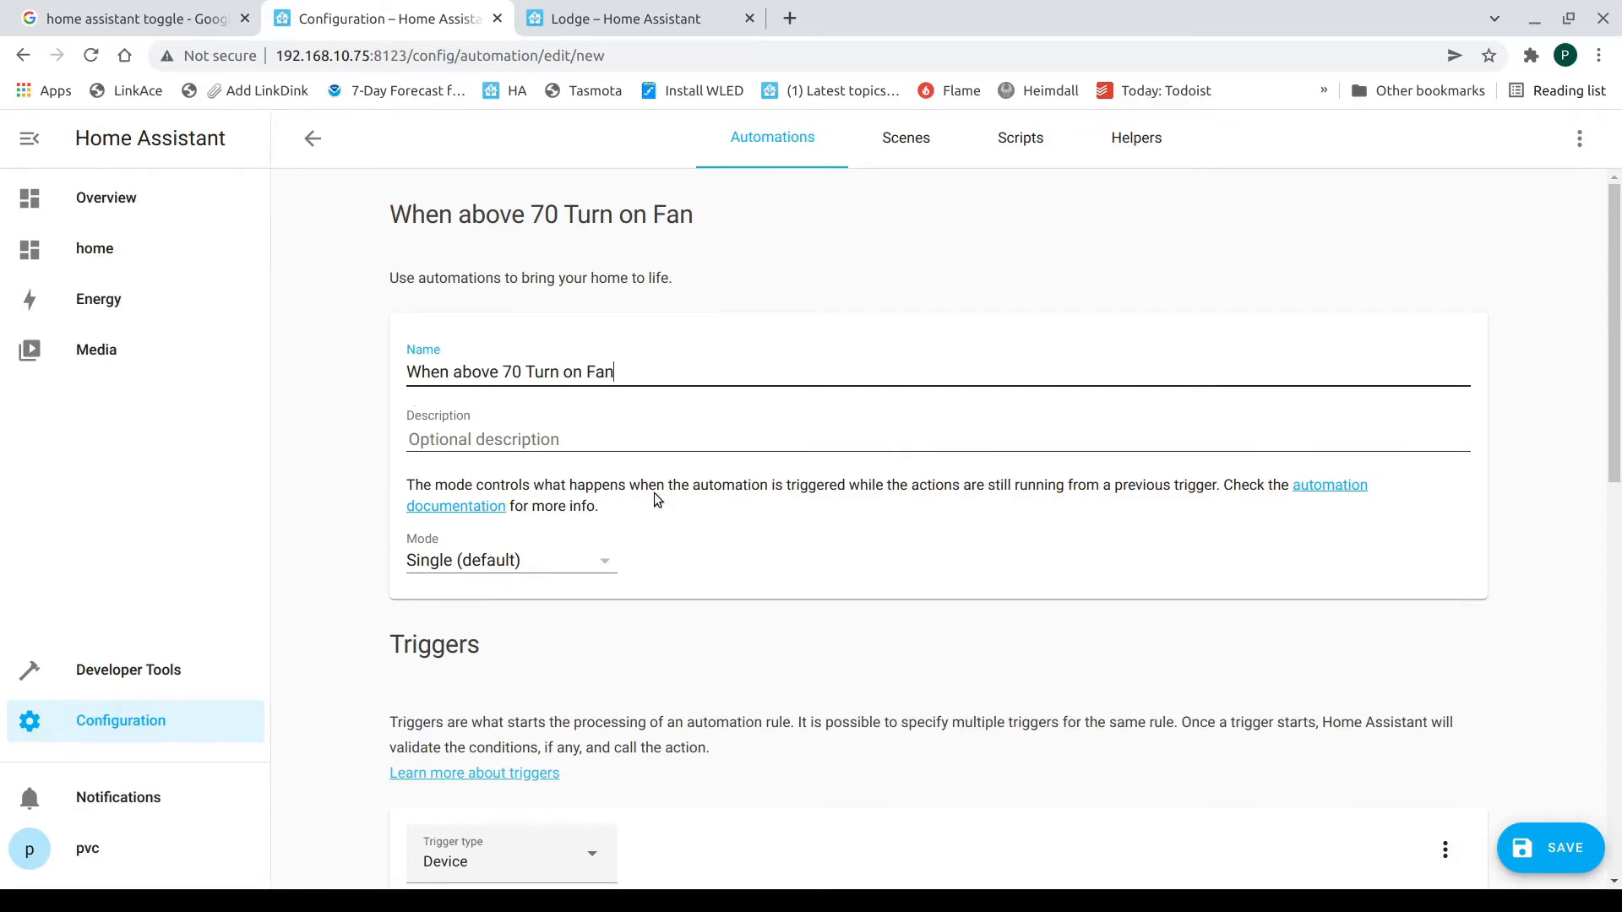
pyautogui.click(605, 564)
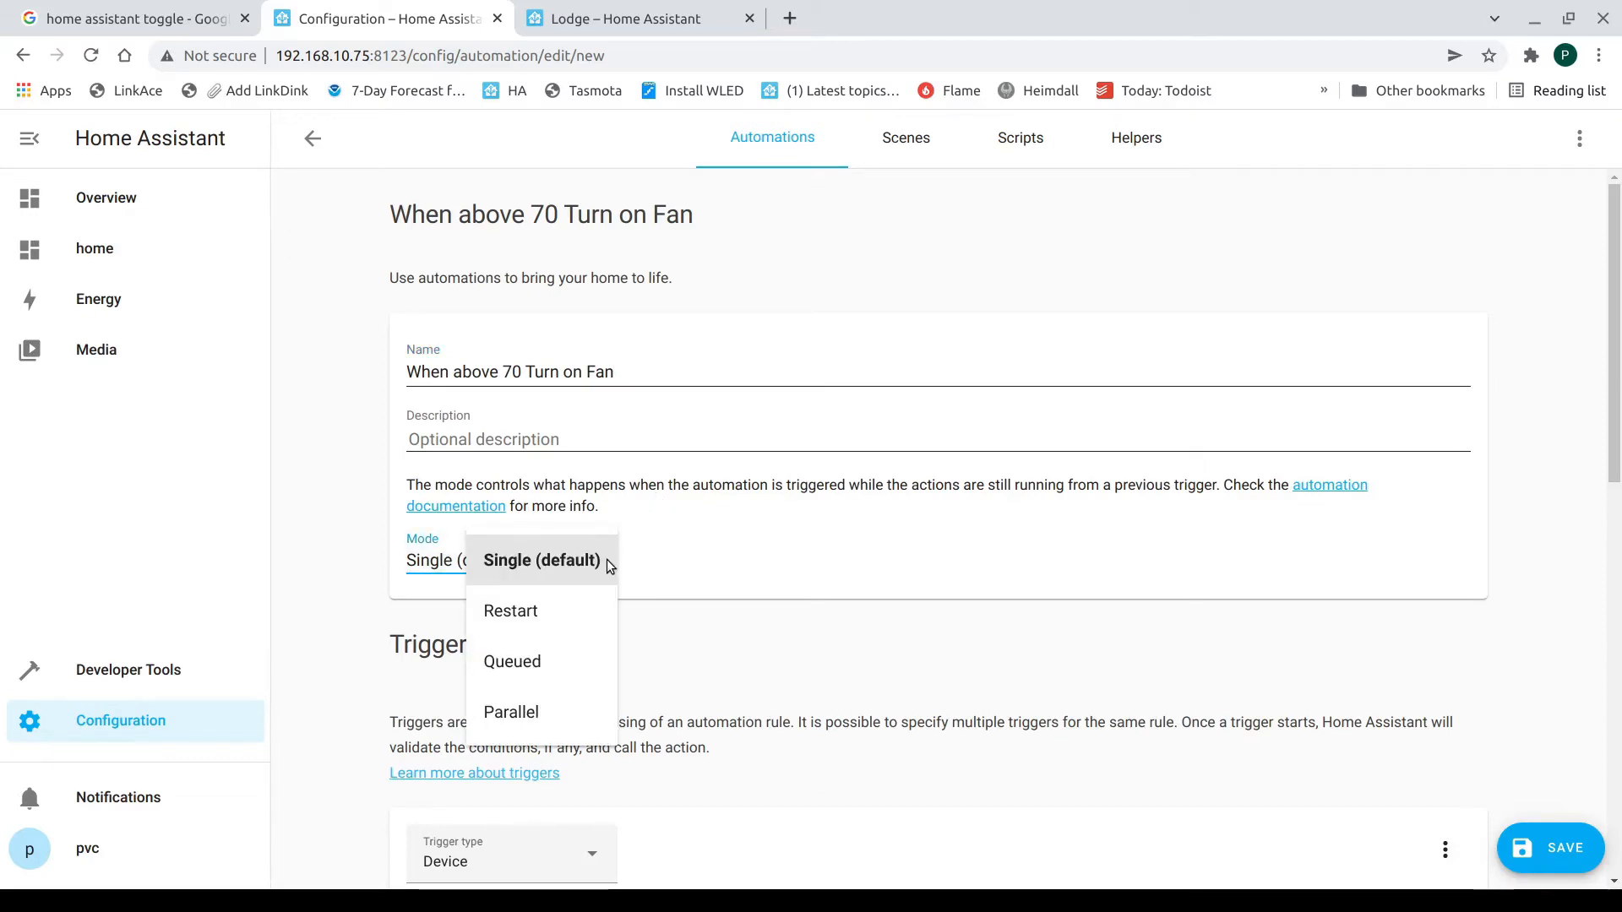
pyautogui.click(543, 561)
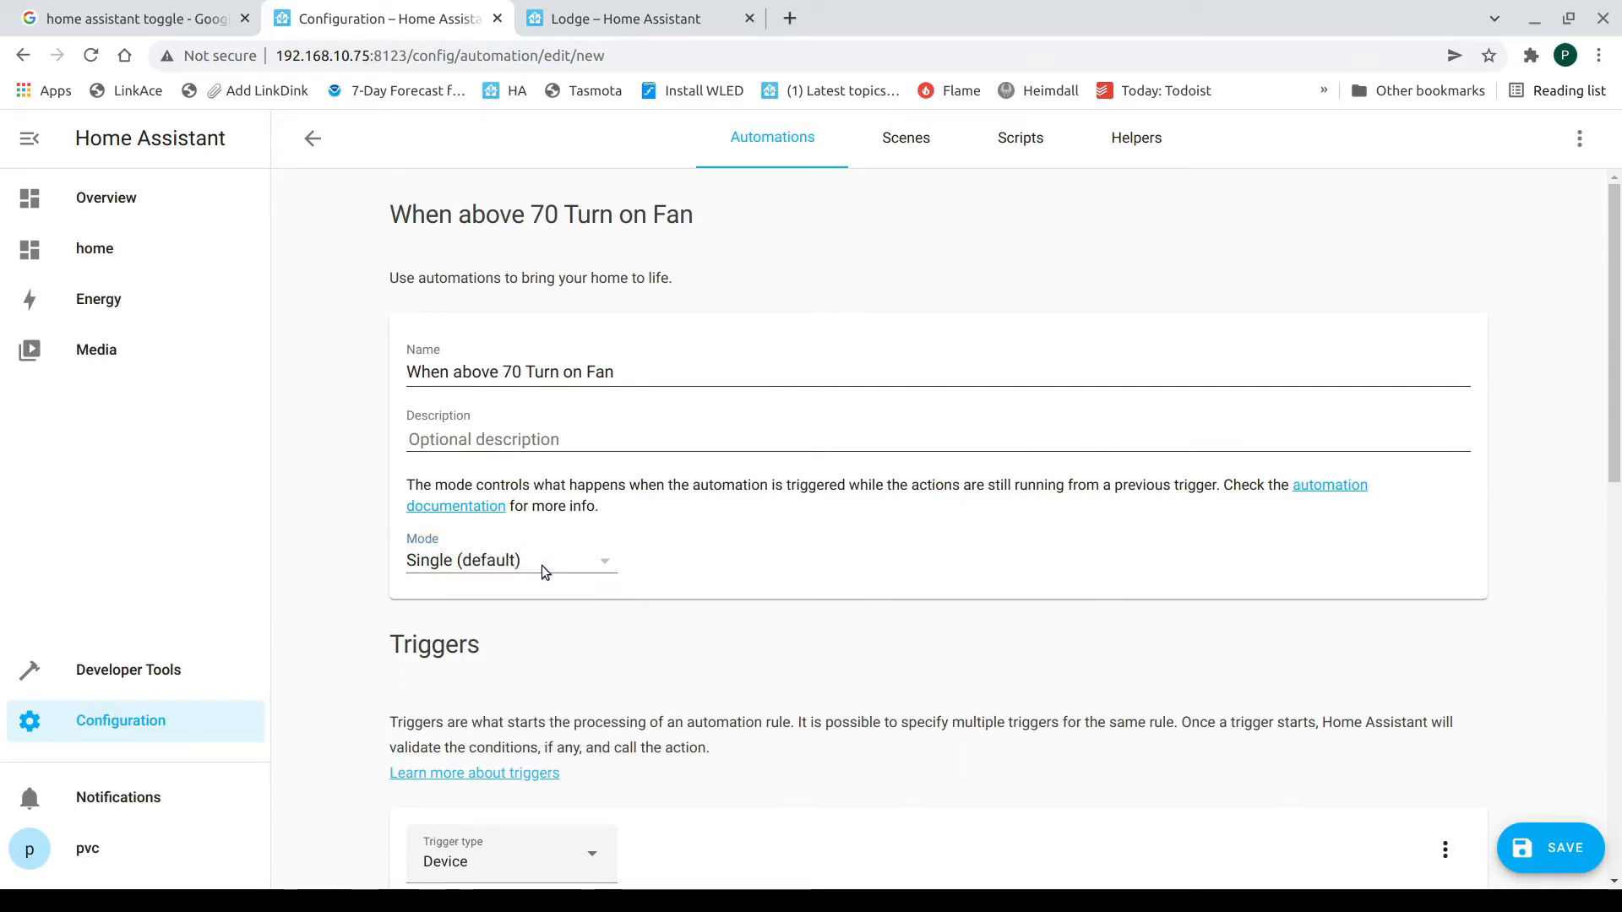
# Set the trigger device to National Weather Service, using the phnl Temperature temperature changes trigger above 70 °F.
pyautogui.scroll(-3, 328, 610)
pyautogui.scroll(-2, 328, 610)
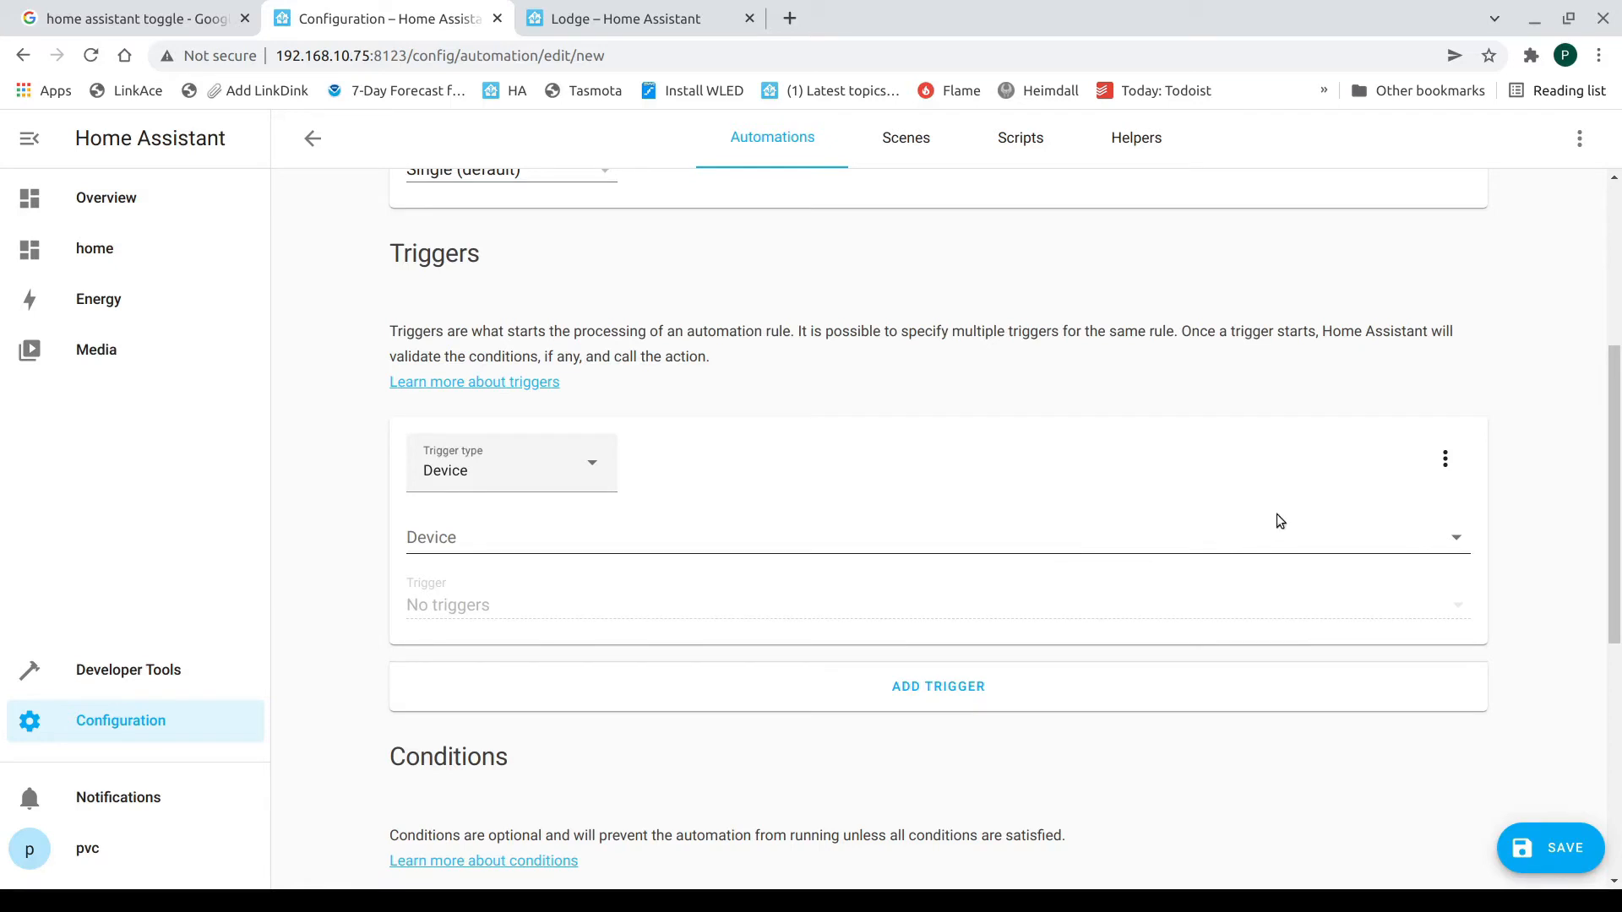
pyautogui.click(1458, 542)
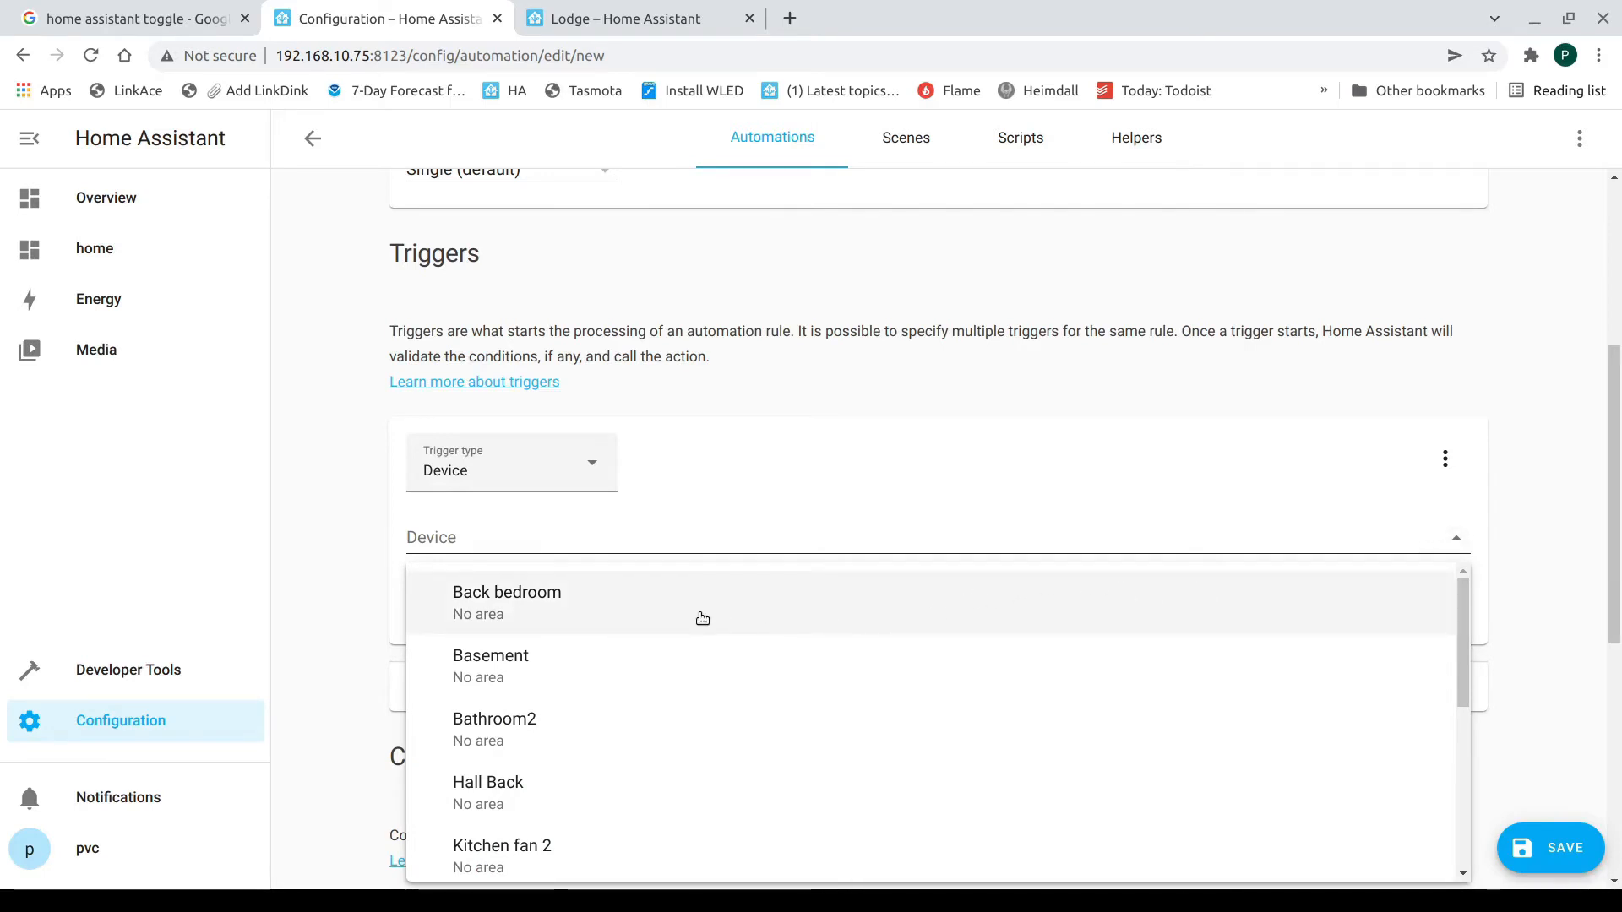
pyautogui.scroll(-1, 700, 617)
pyautogui.scroll(-3, 701, 618)
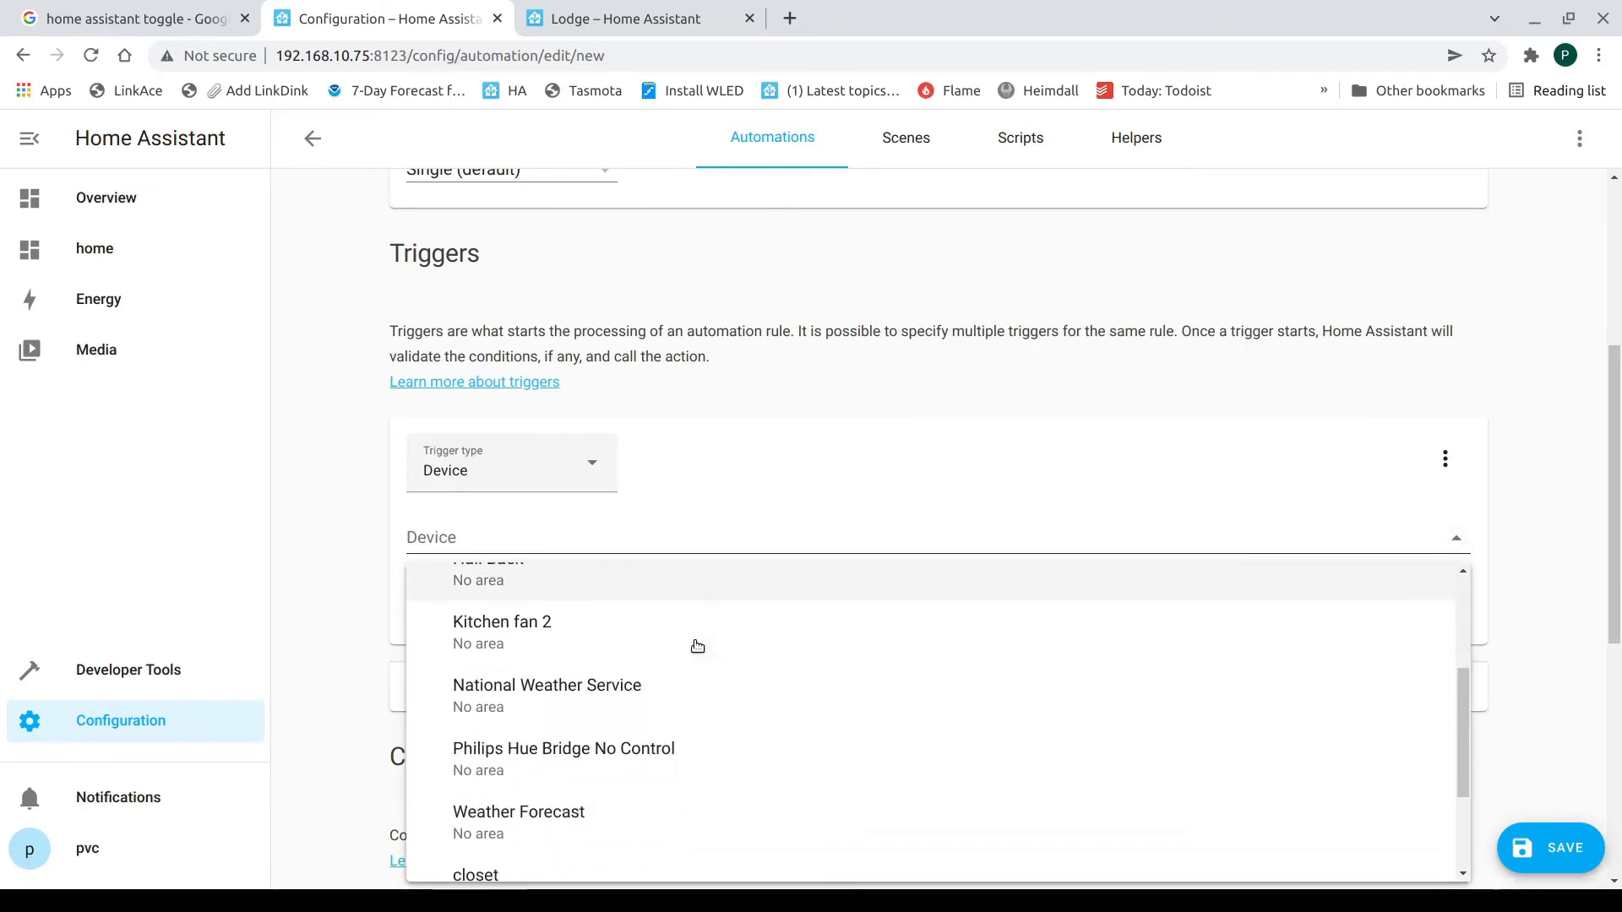
pyautogui.click(616, 634)
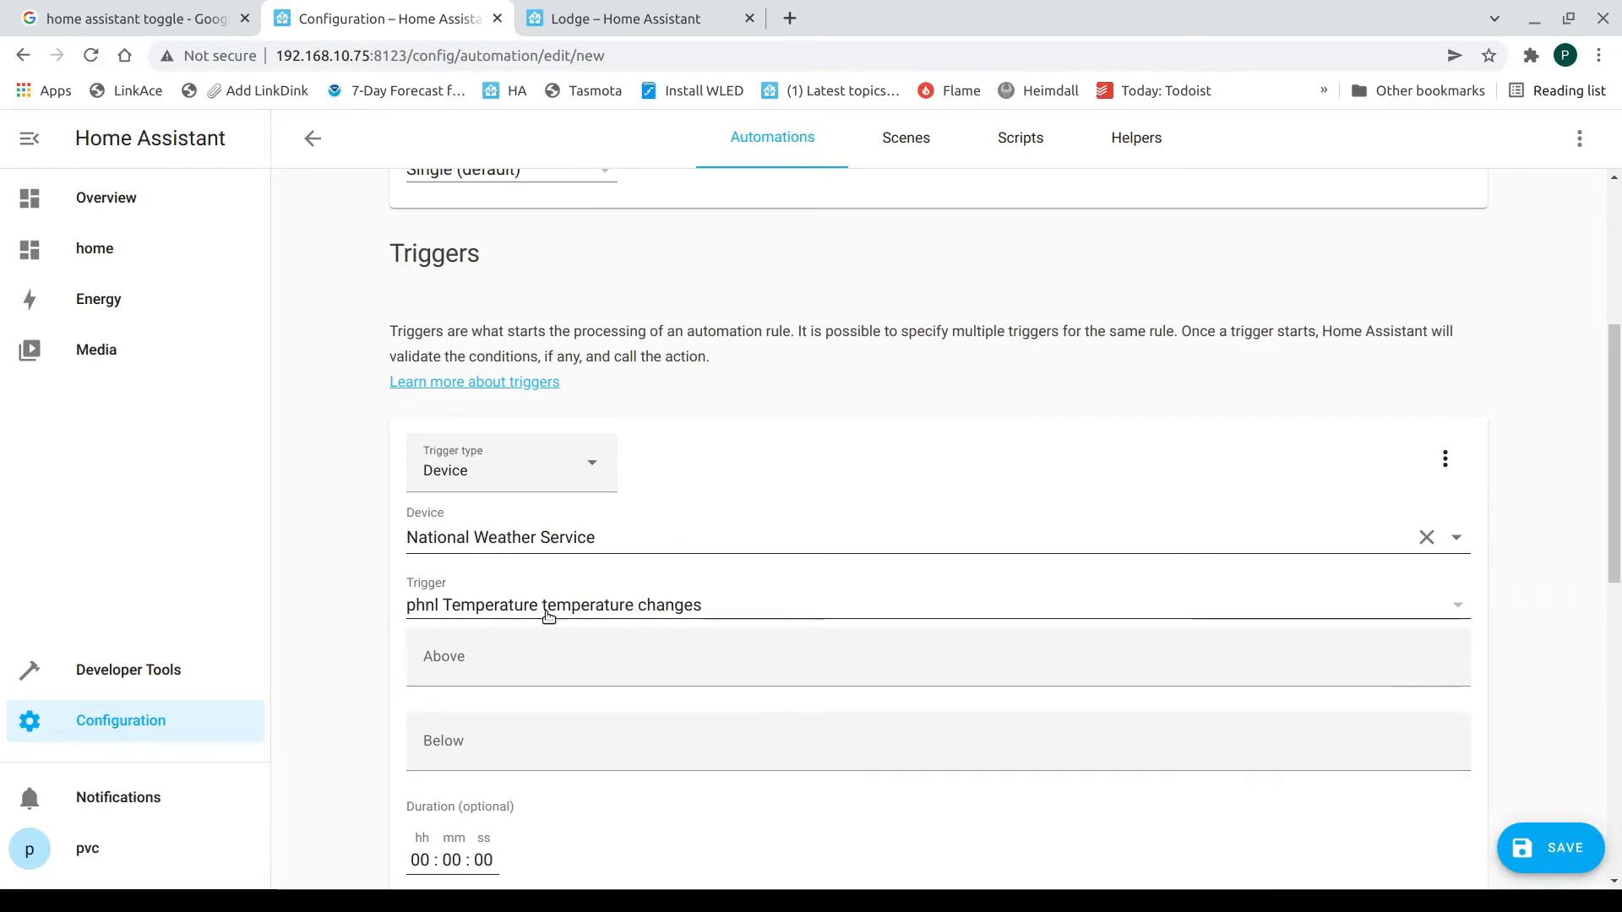
pyautogui.click(522, 664)
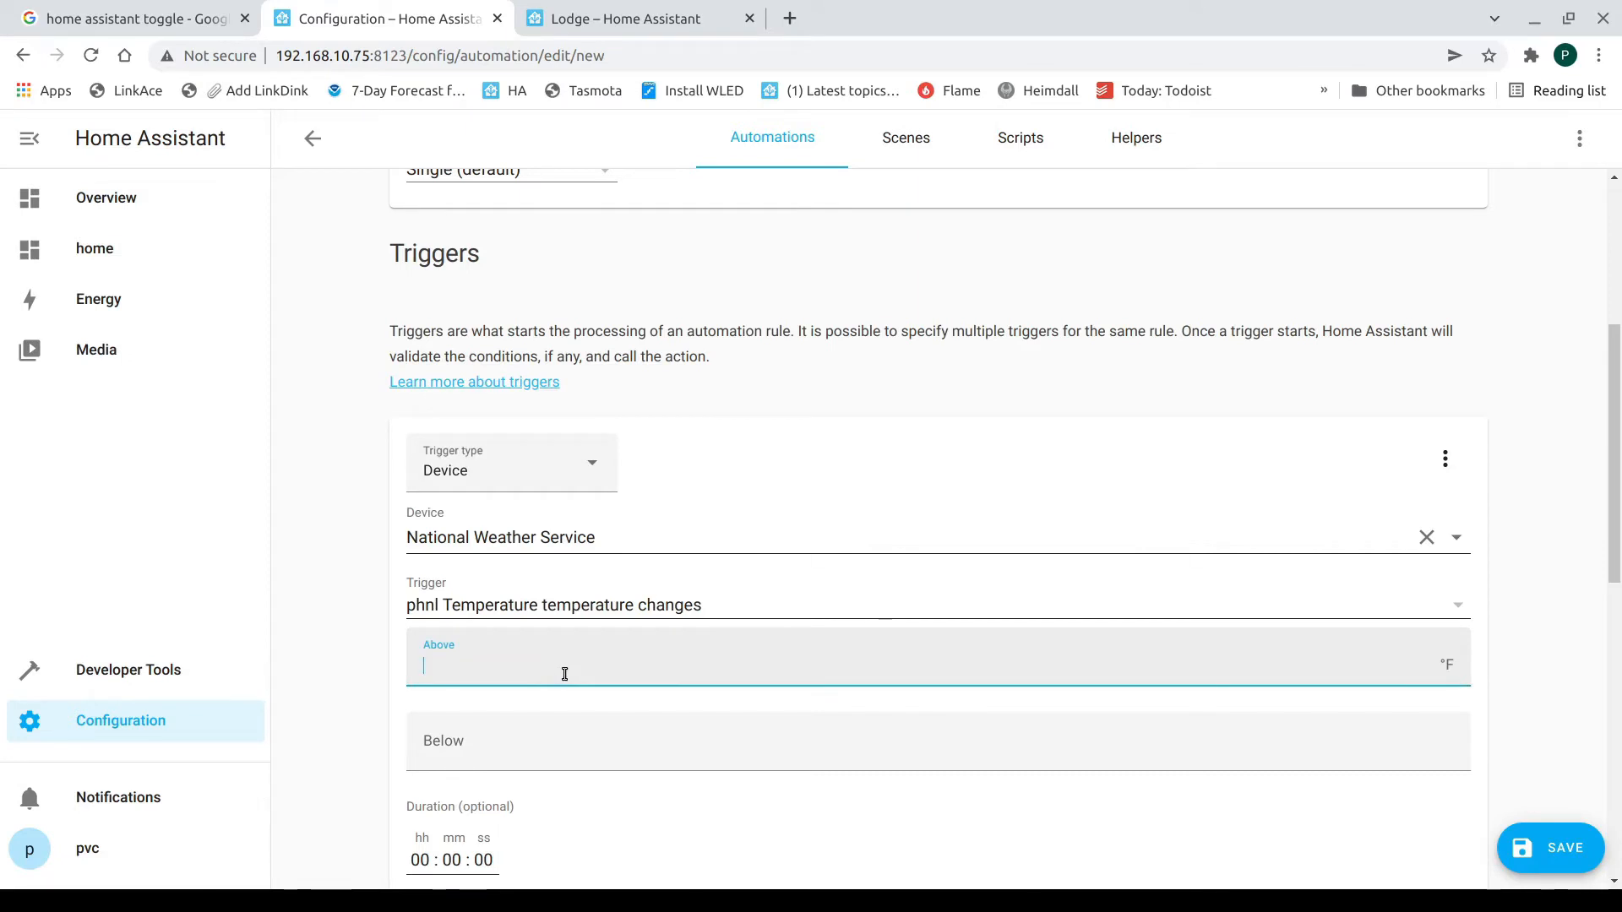
pyautogui.write('70')
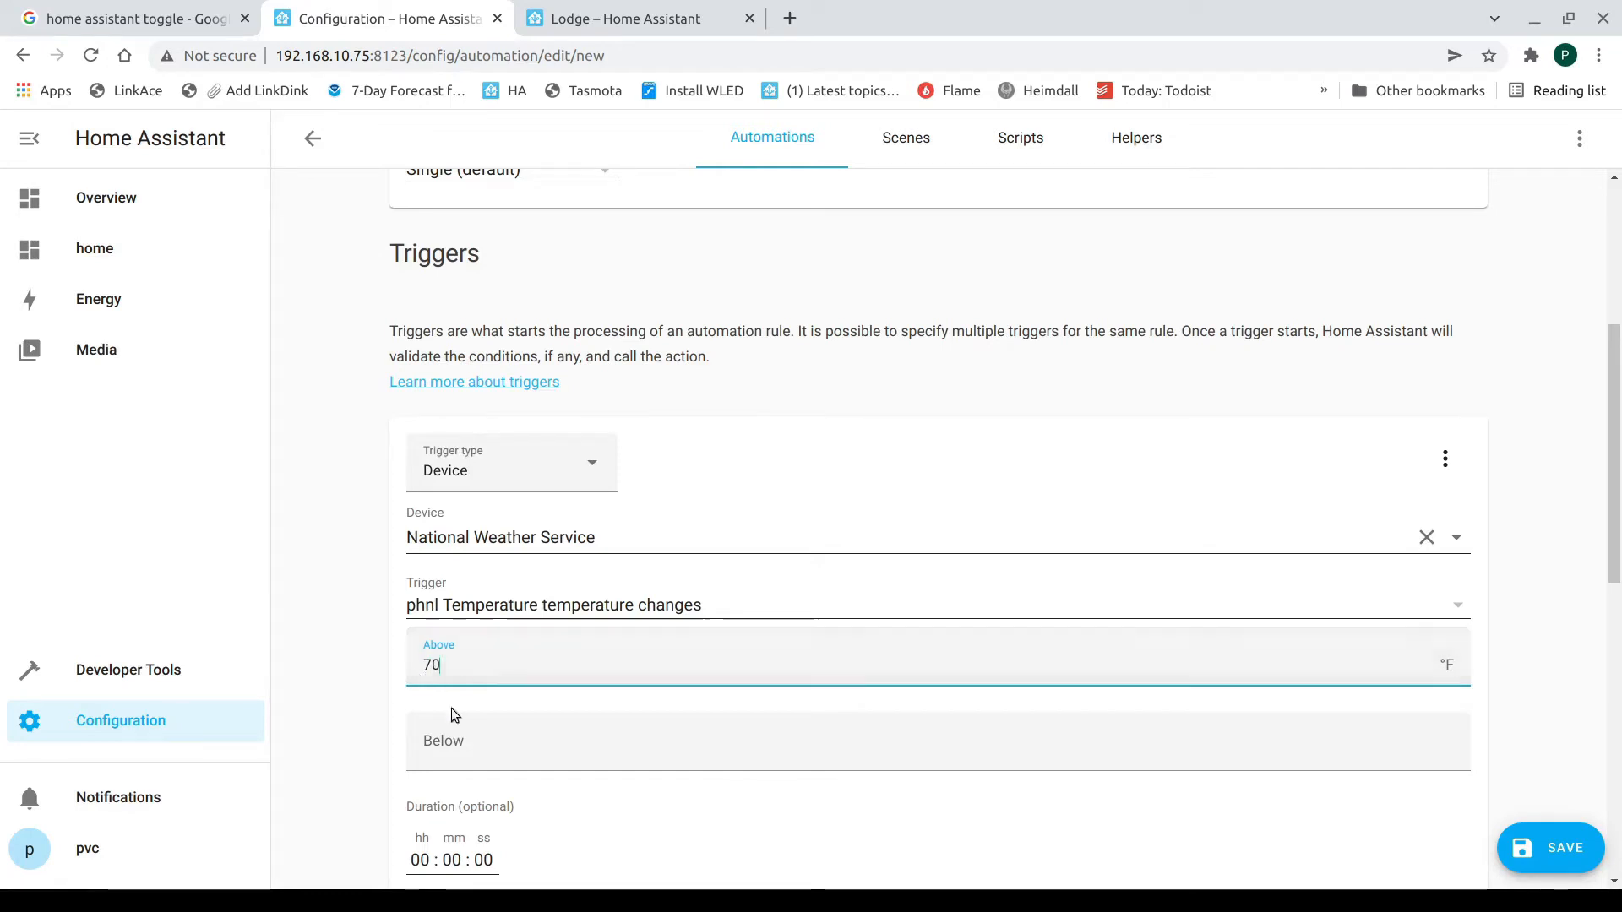
# Set the device action to Turn on Kitchen fan 2 and save the automation.
pyautogui.scroll(-2, 336, 720)
pyautogui.scroll(-1, 335, 718)
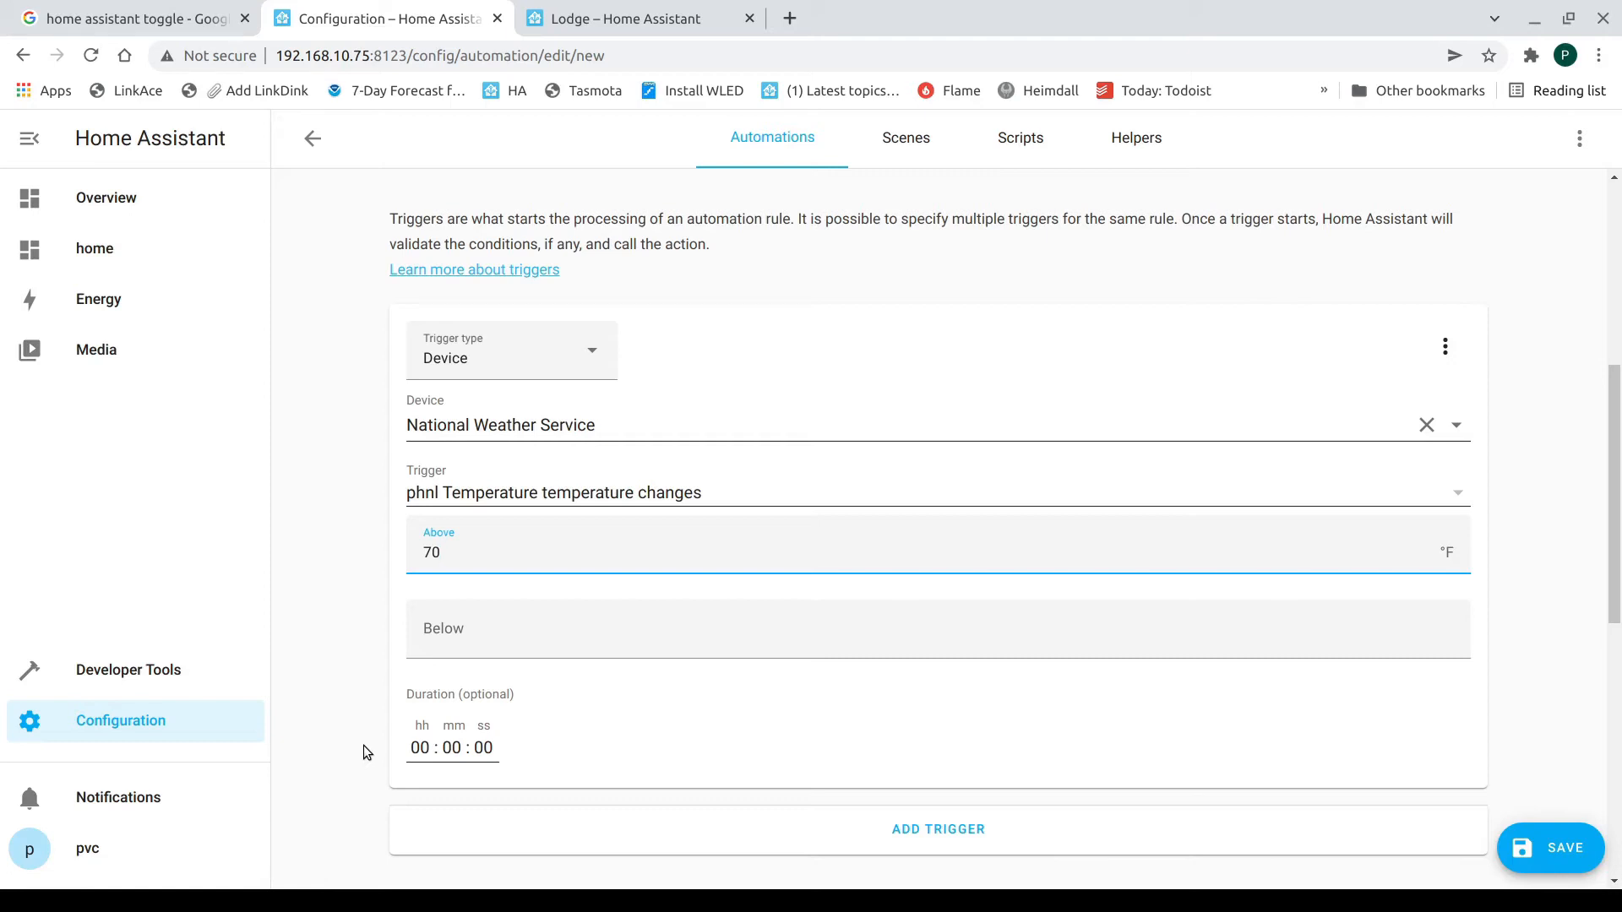
pyautogui.scroll(-5, 322, 722)
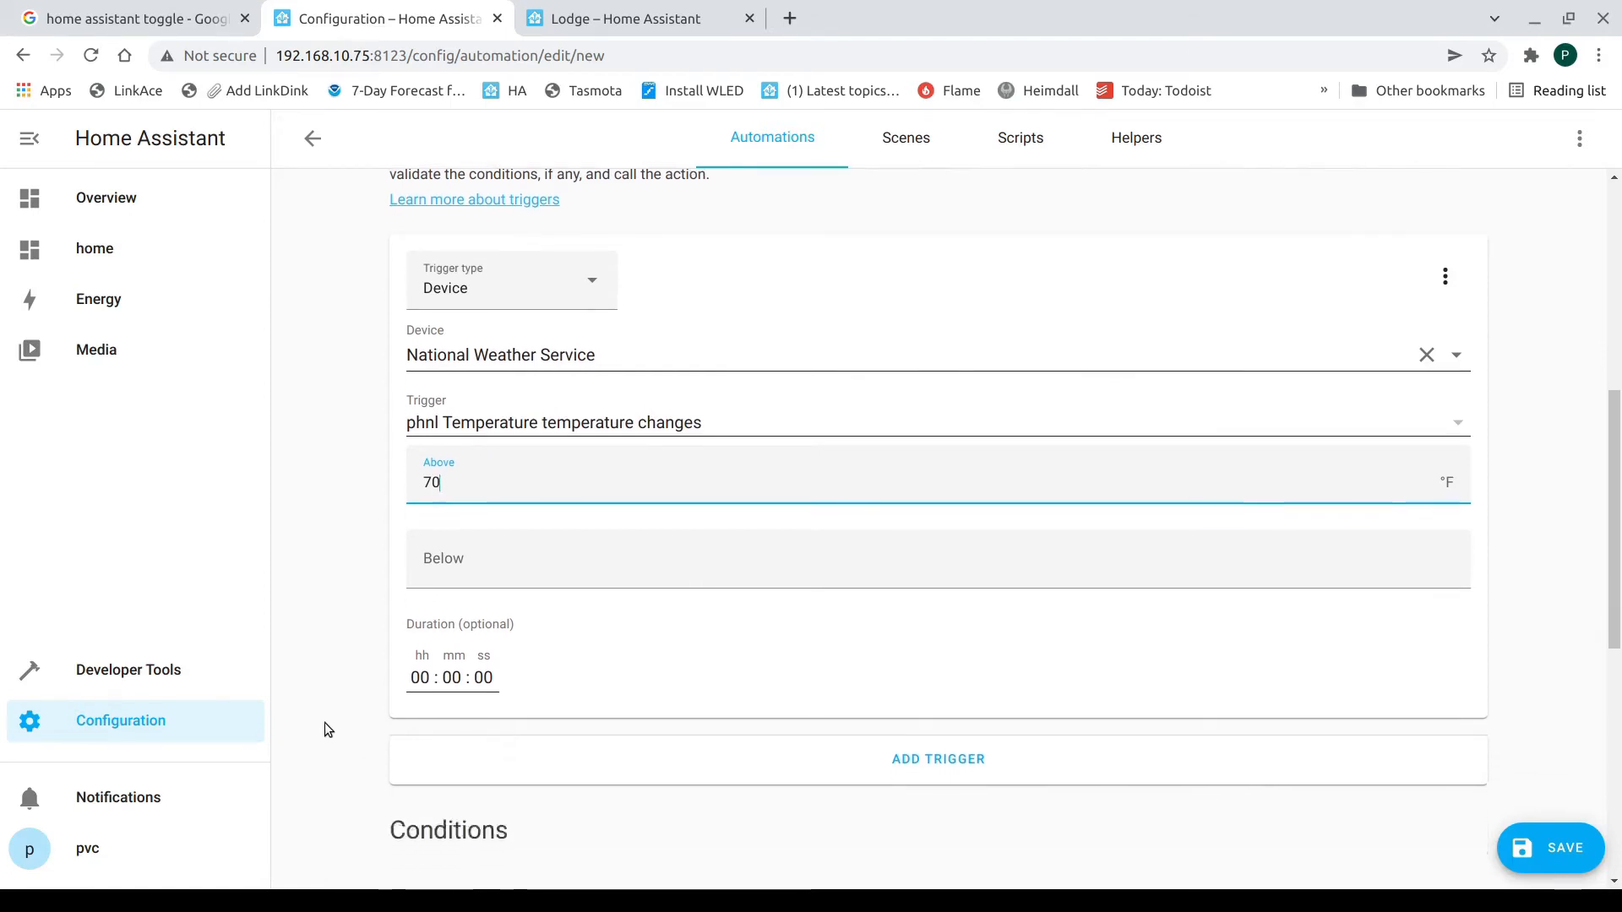
pyautogui.scroll(-3, 319, 719)
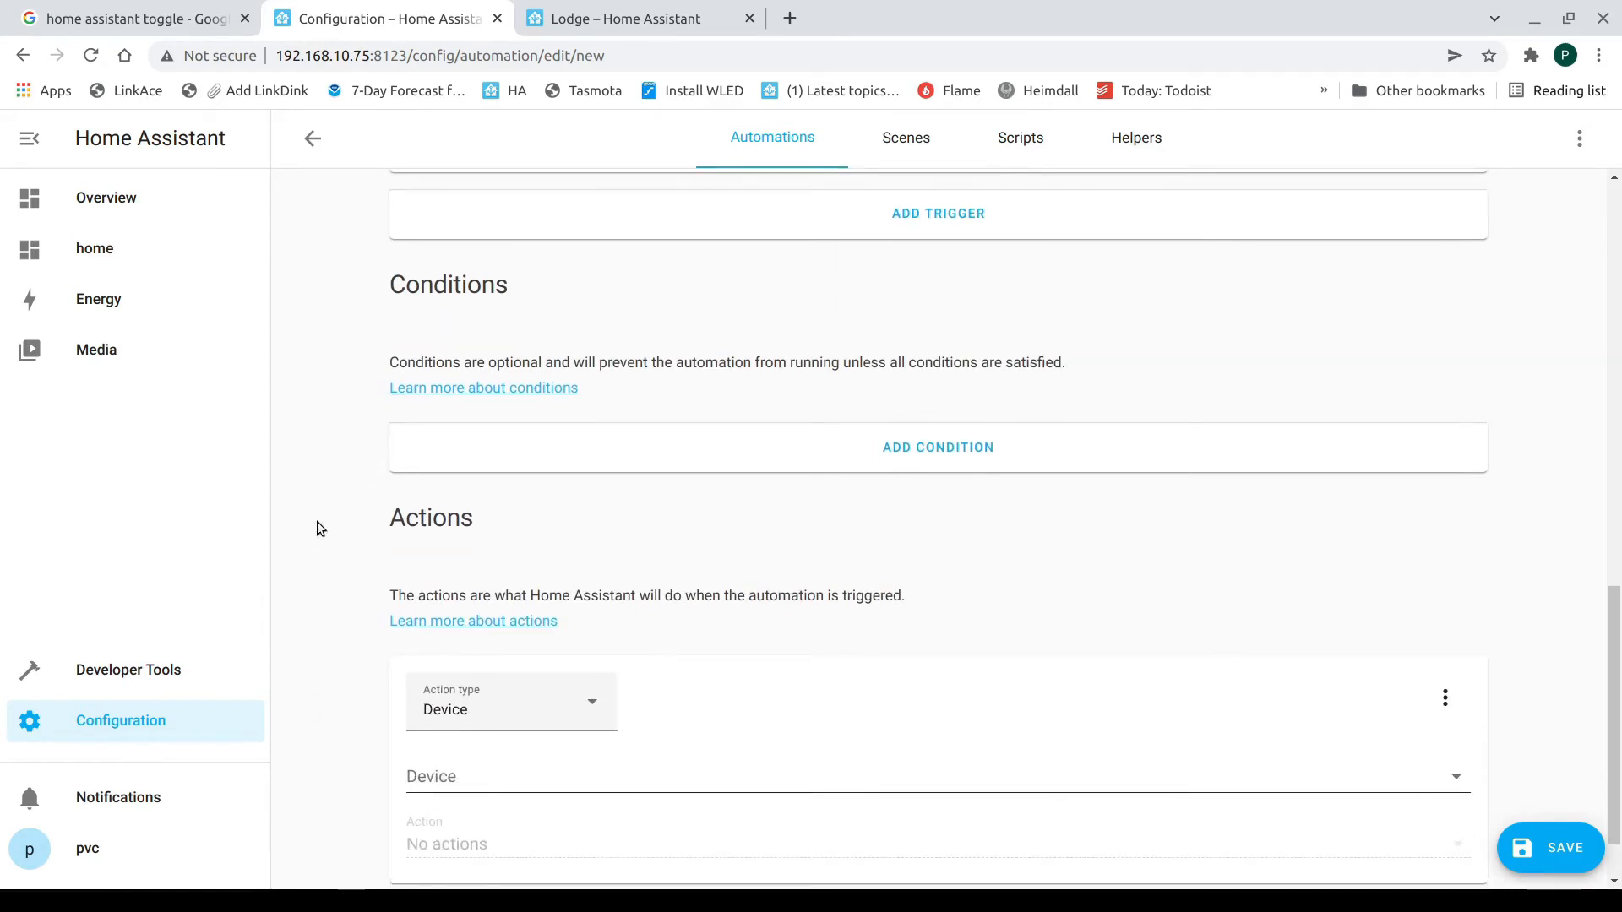
pyautogui.scroll(-1, 321, 568)
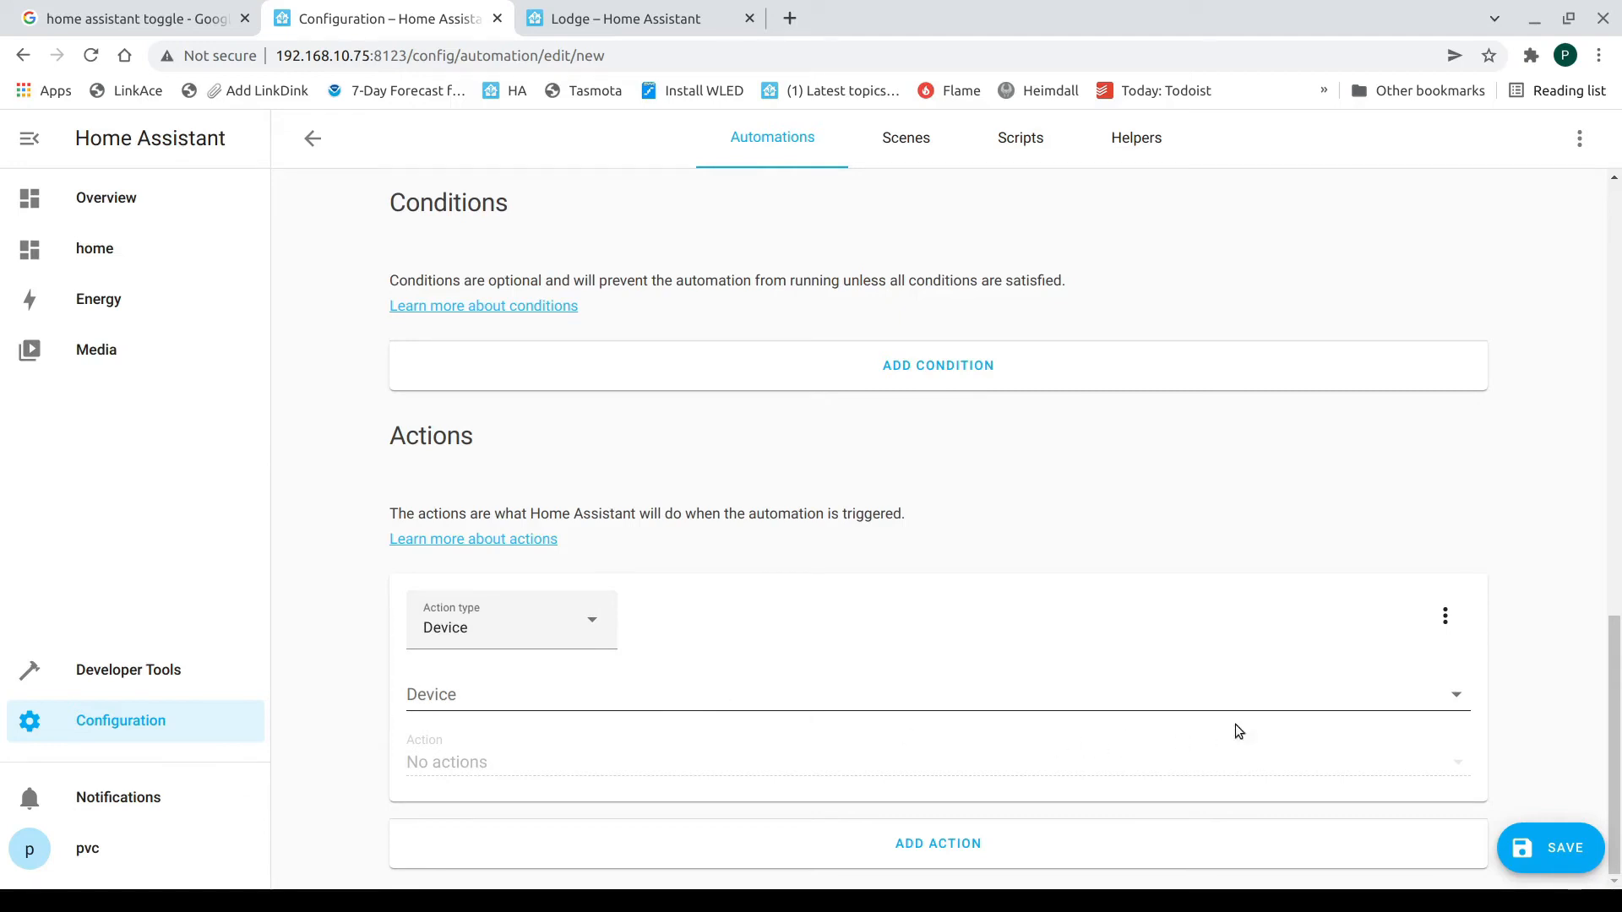
pyautogui.click(1458, 700)
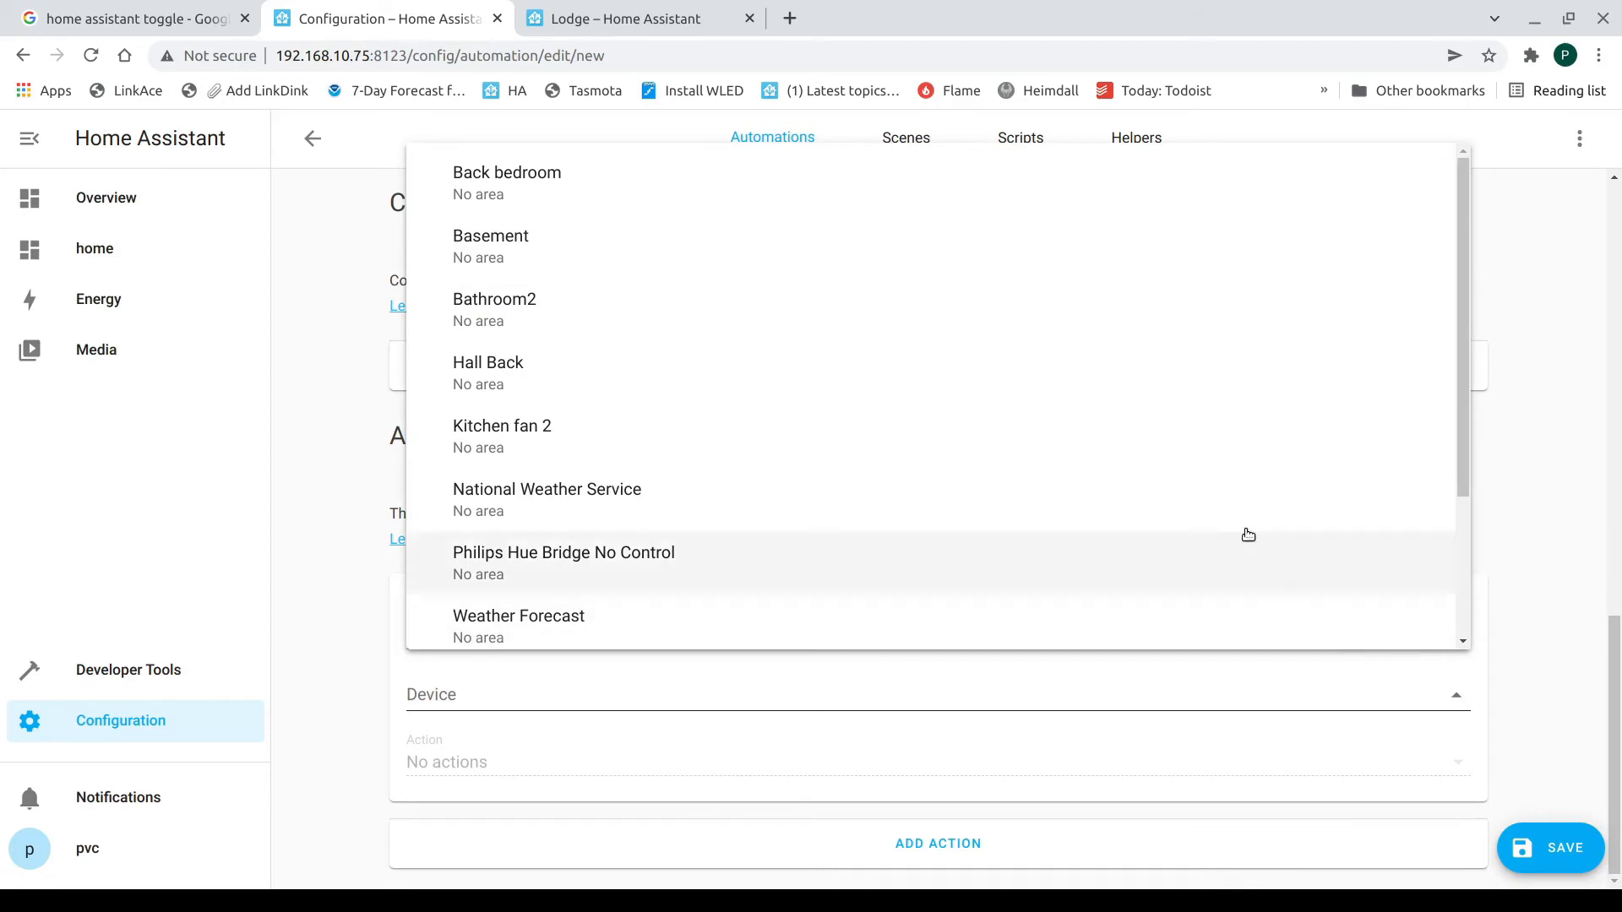
pyautogui.click(517, 446)
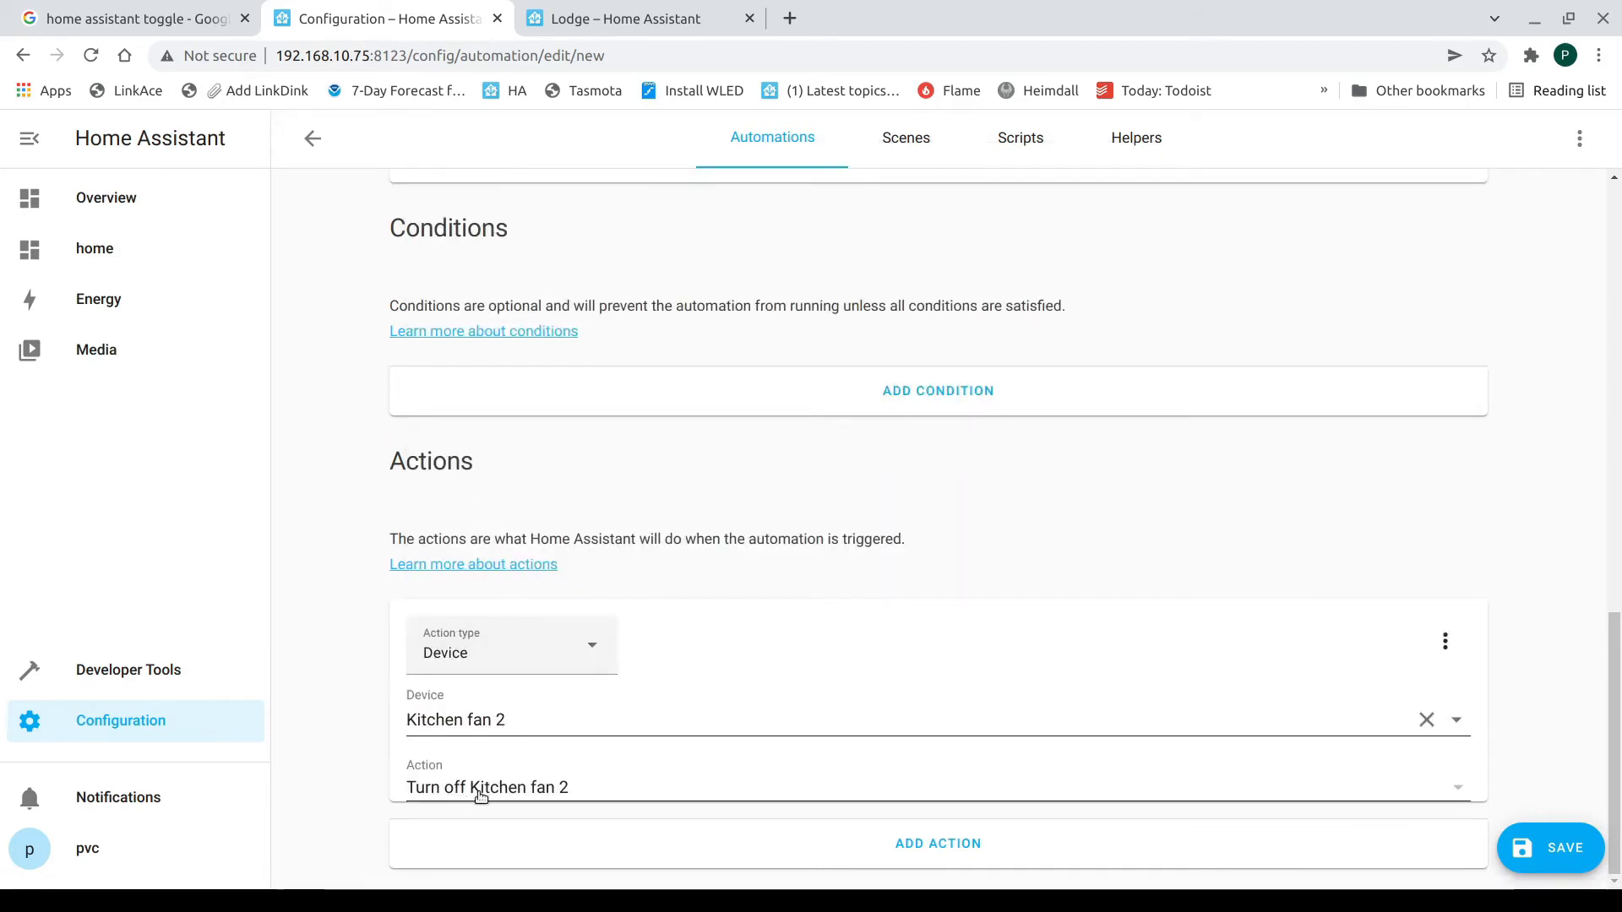
pyautogui.click(1458, 787)
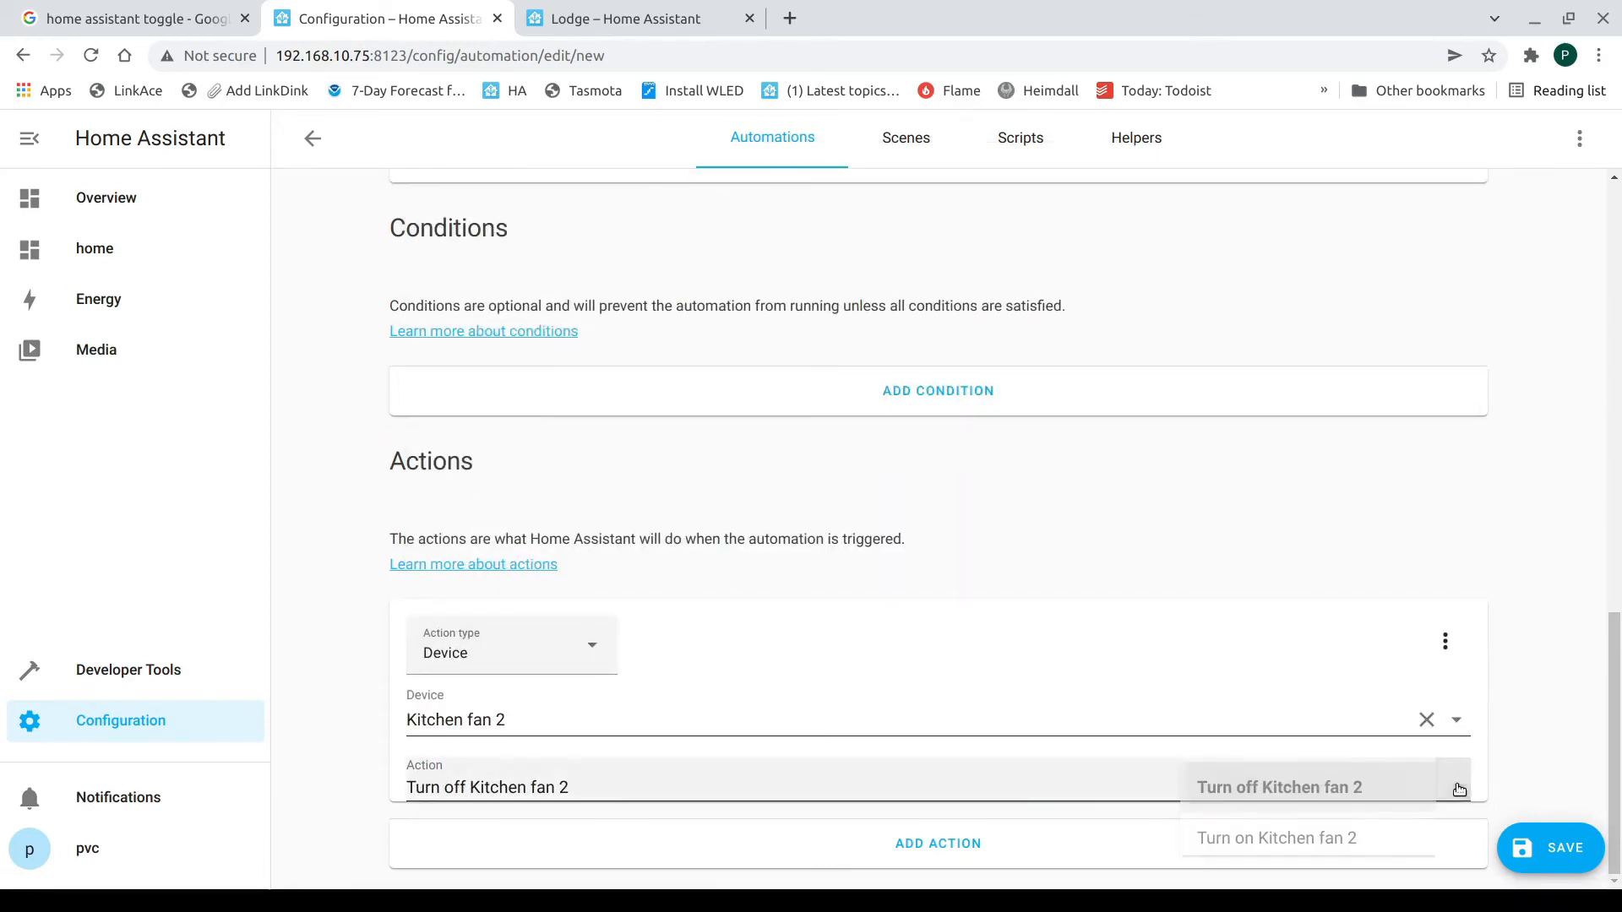
pyautogui.click(1340, 837)
pyautogui.scroll(-2, 1290, 642)
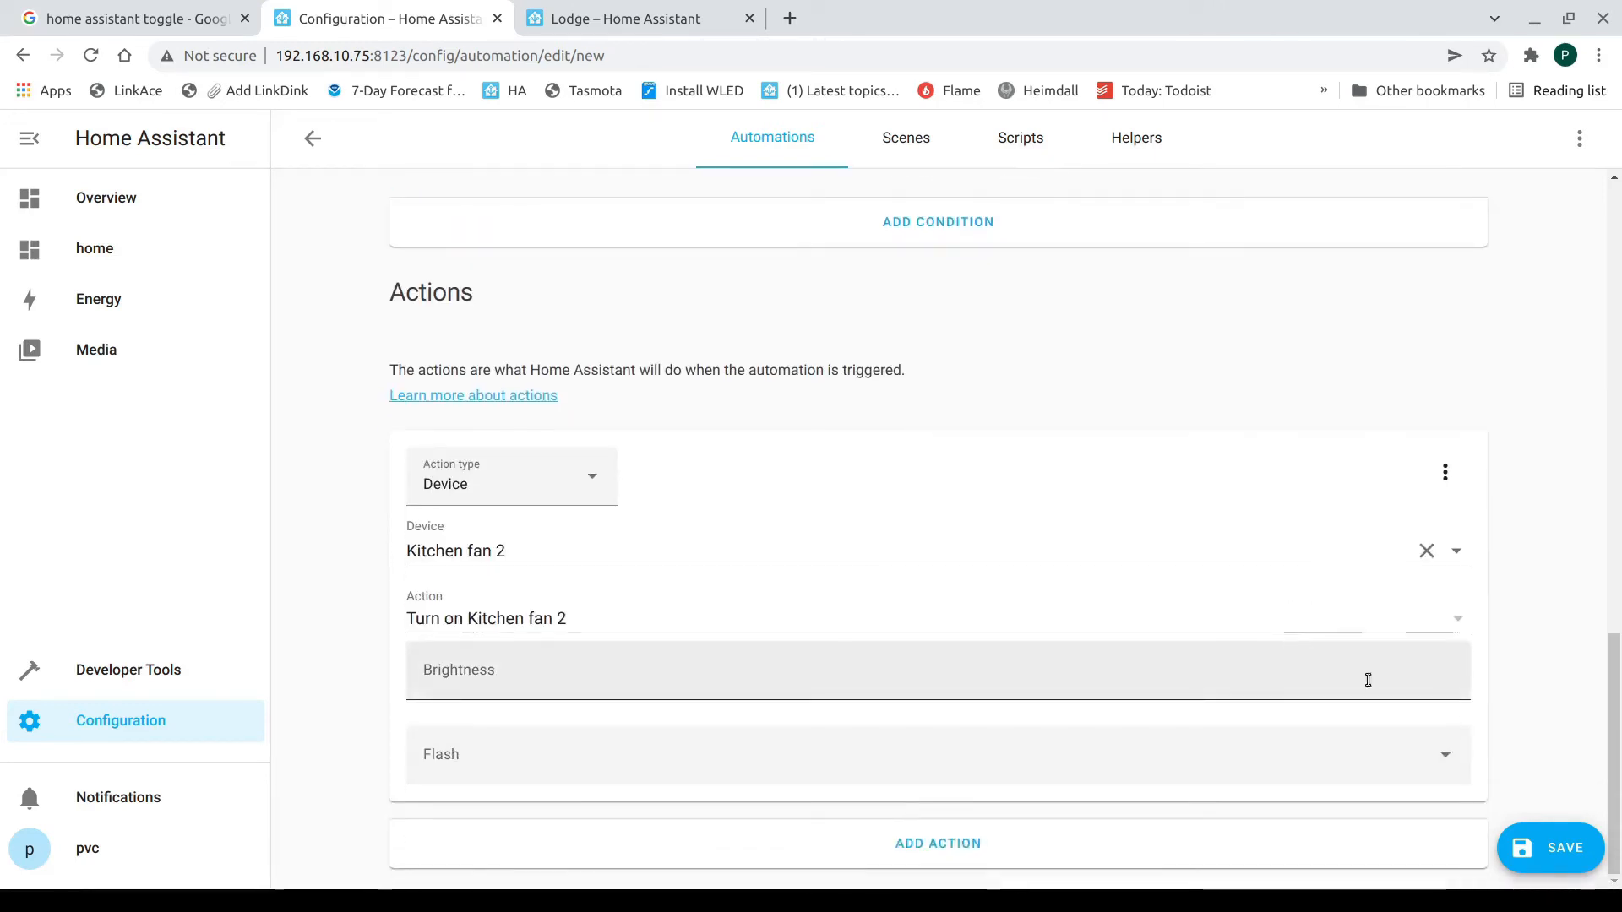
pyautogui.click(1559, 849)
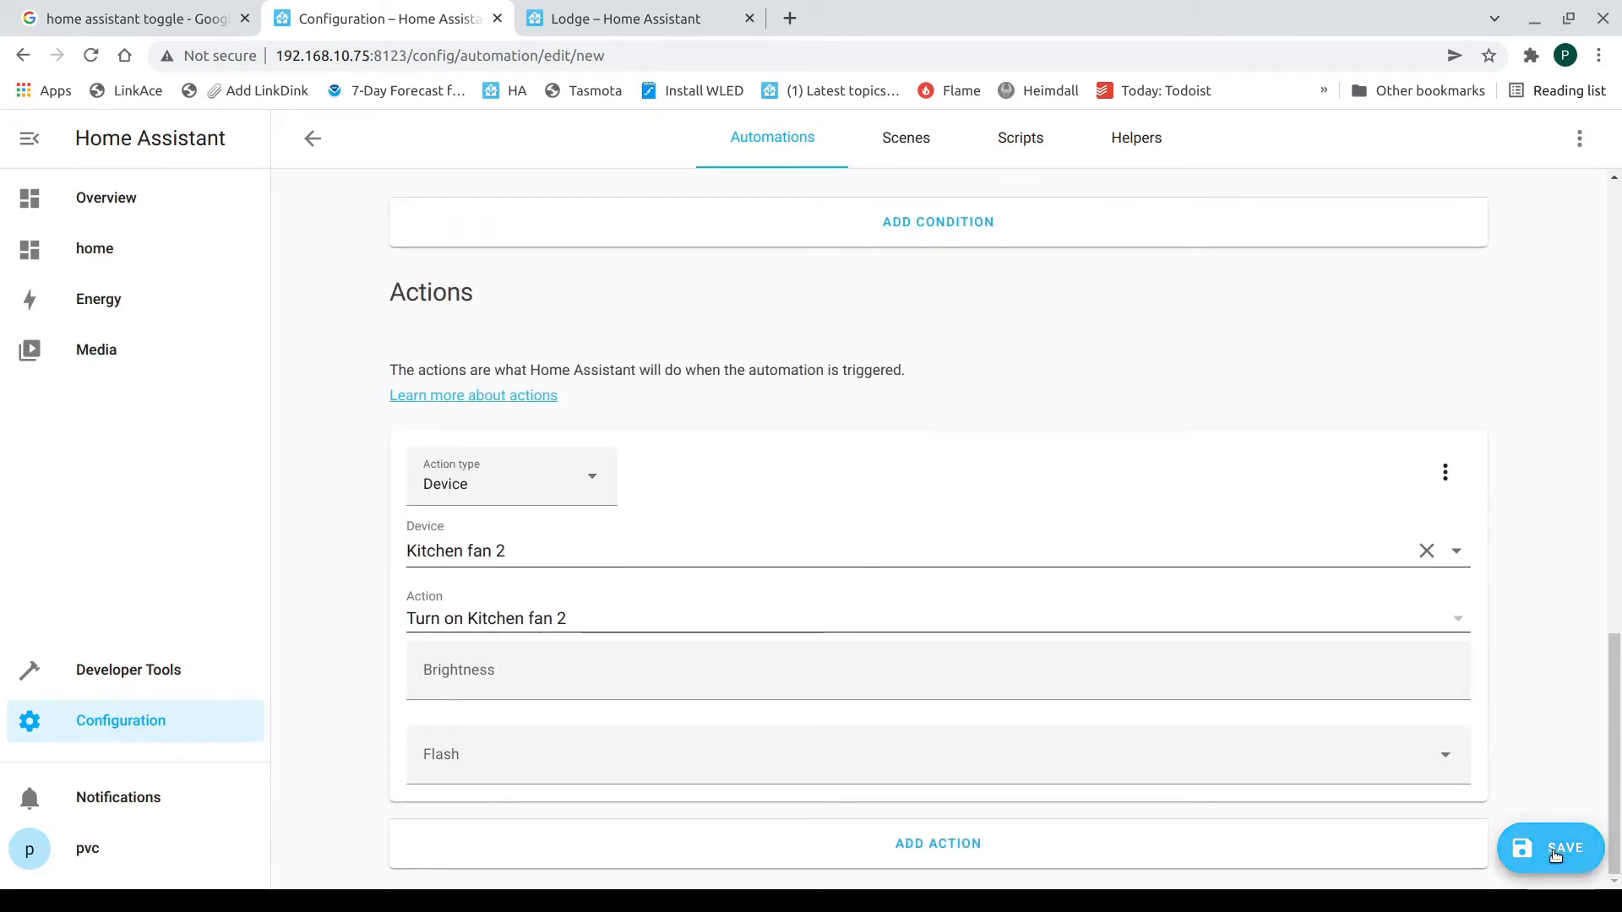
# Add a device condition without choosing a device and try to save the automation.
pyautogui.scroll(4, 1546, 769)
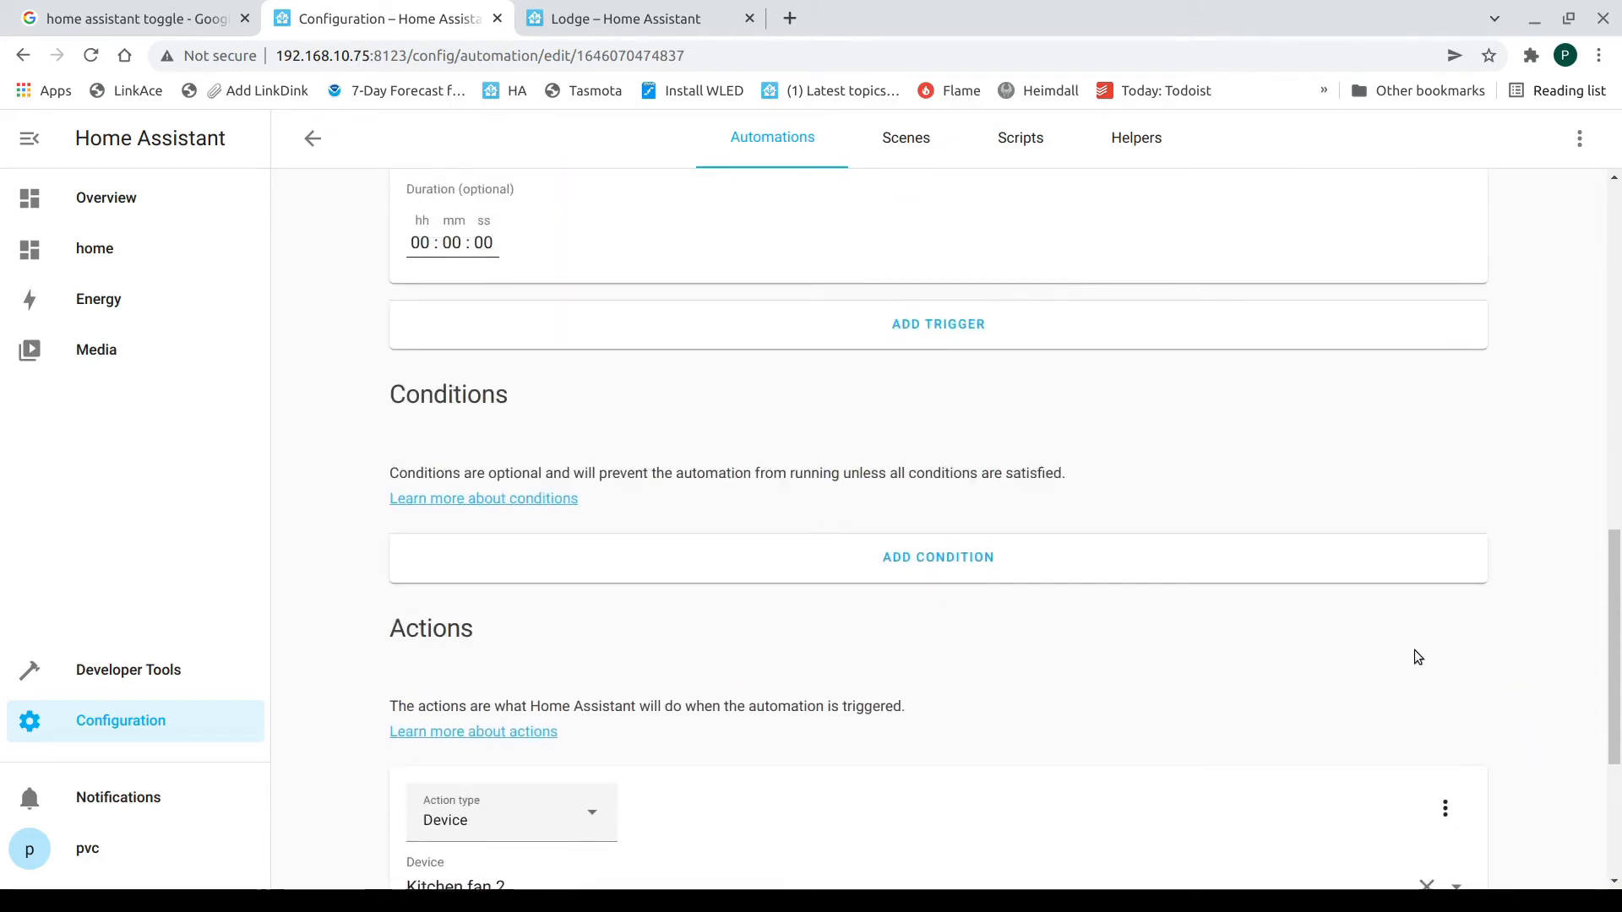
pyautogui.click(946, 559)
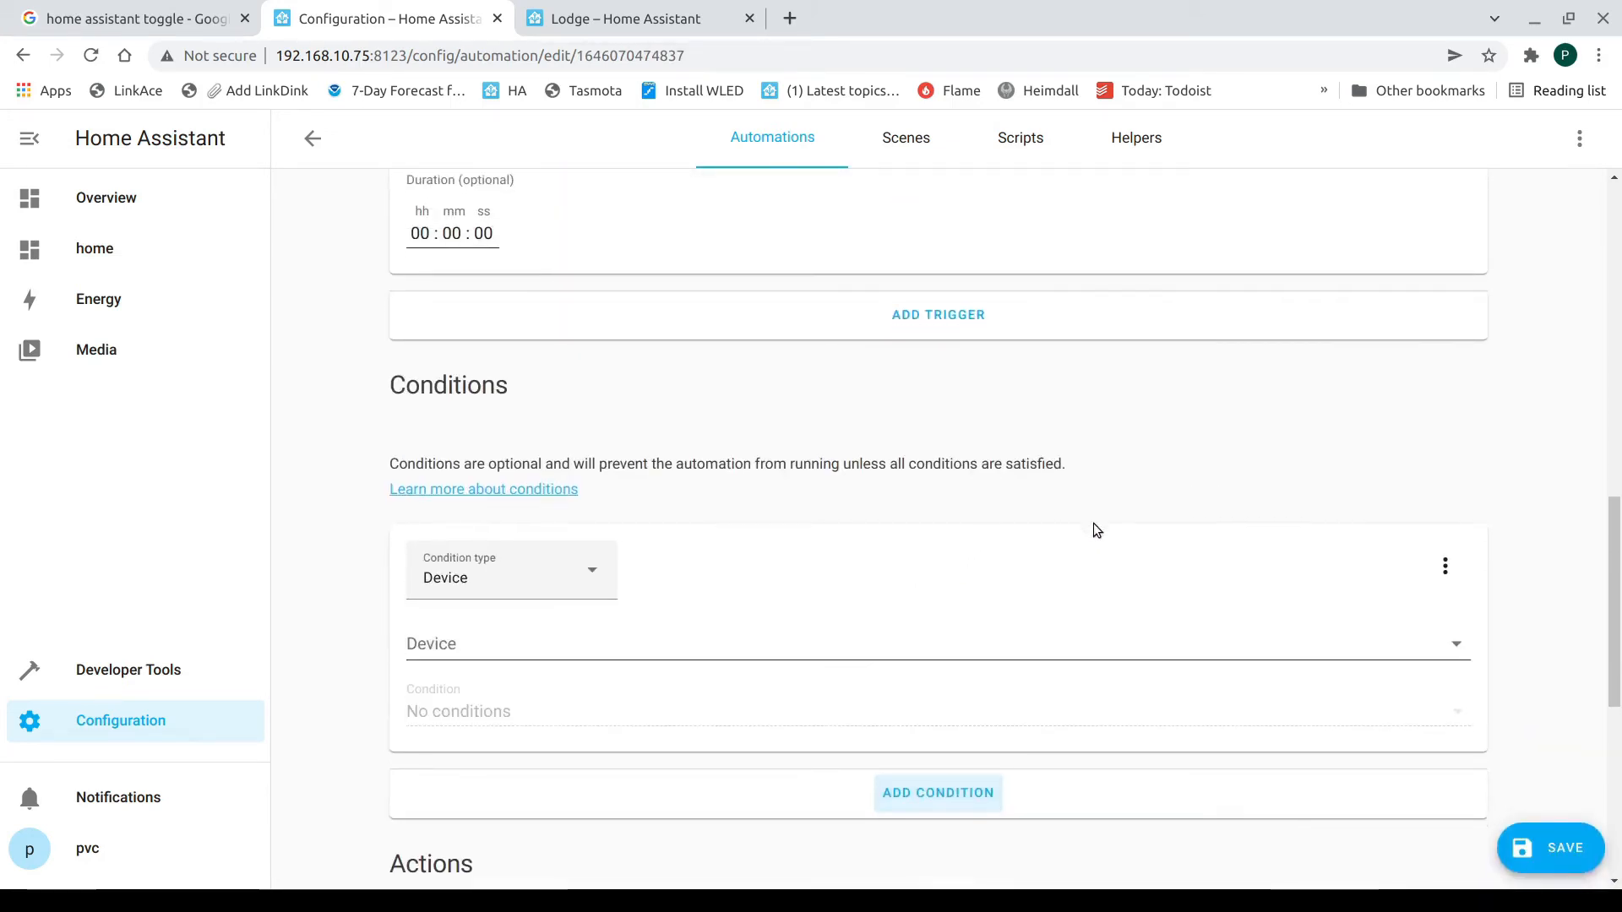
pyautogui.scroll(-4, 1098, 523)
pyautogui.click(1550, 851)
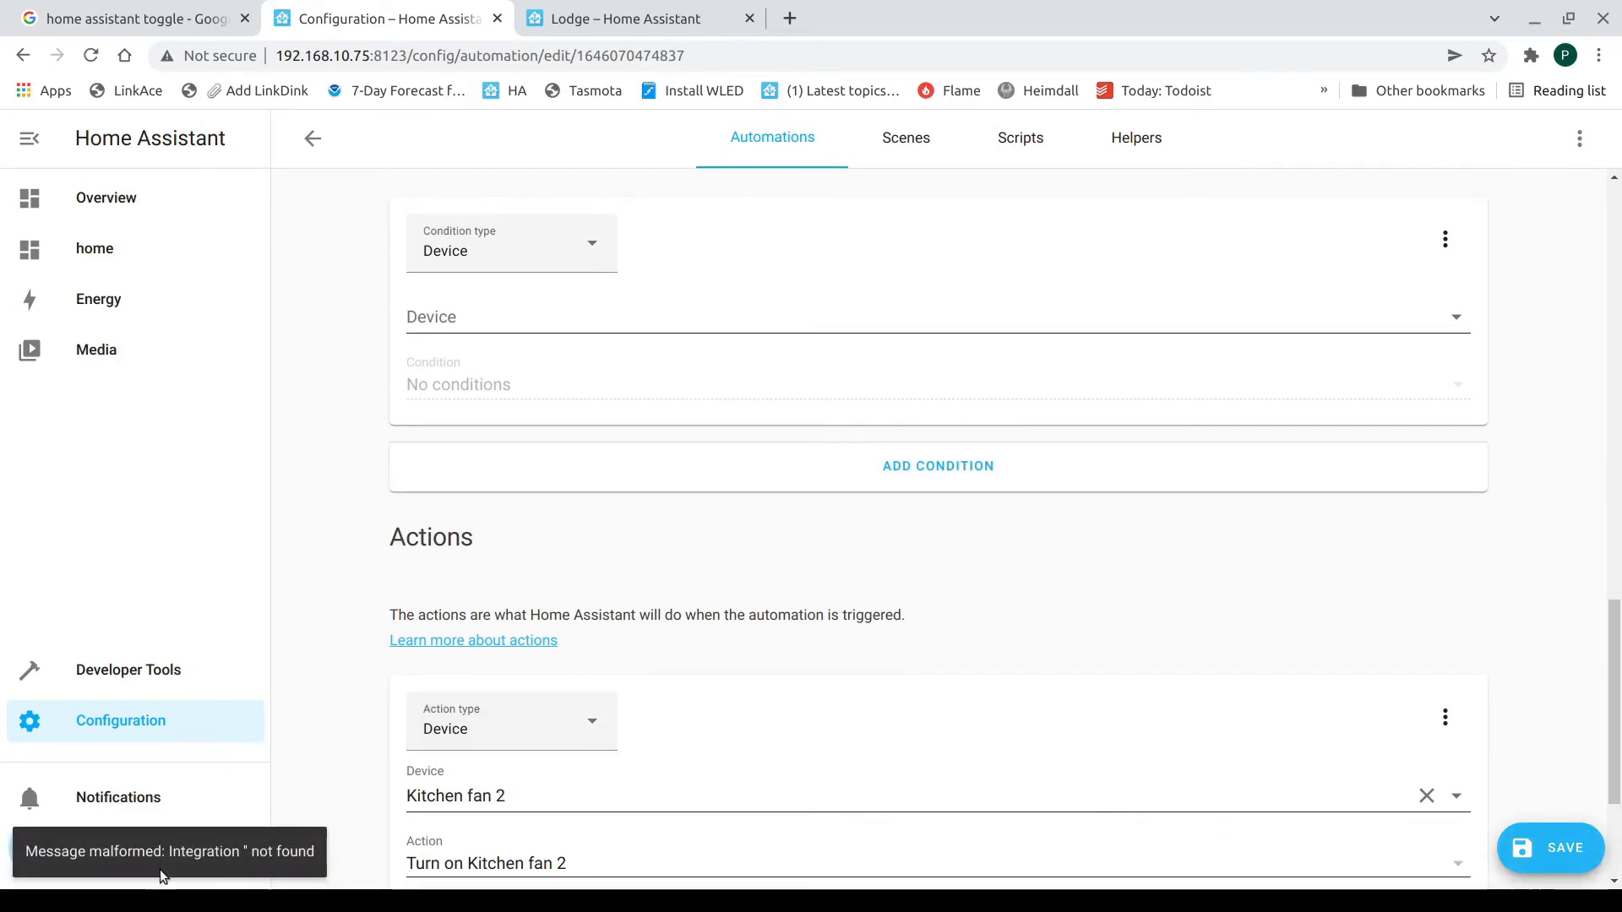
# Delete the empty device condition and save the automation again.
pyautogui.click(1446, 239)
pyautogui.click(1450, 403)
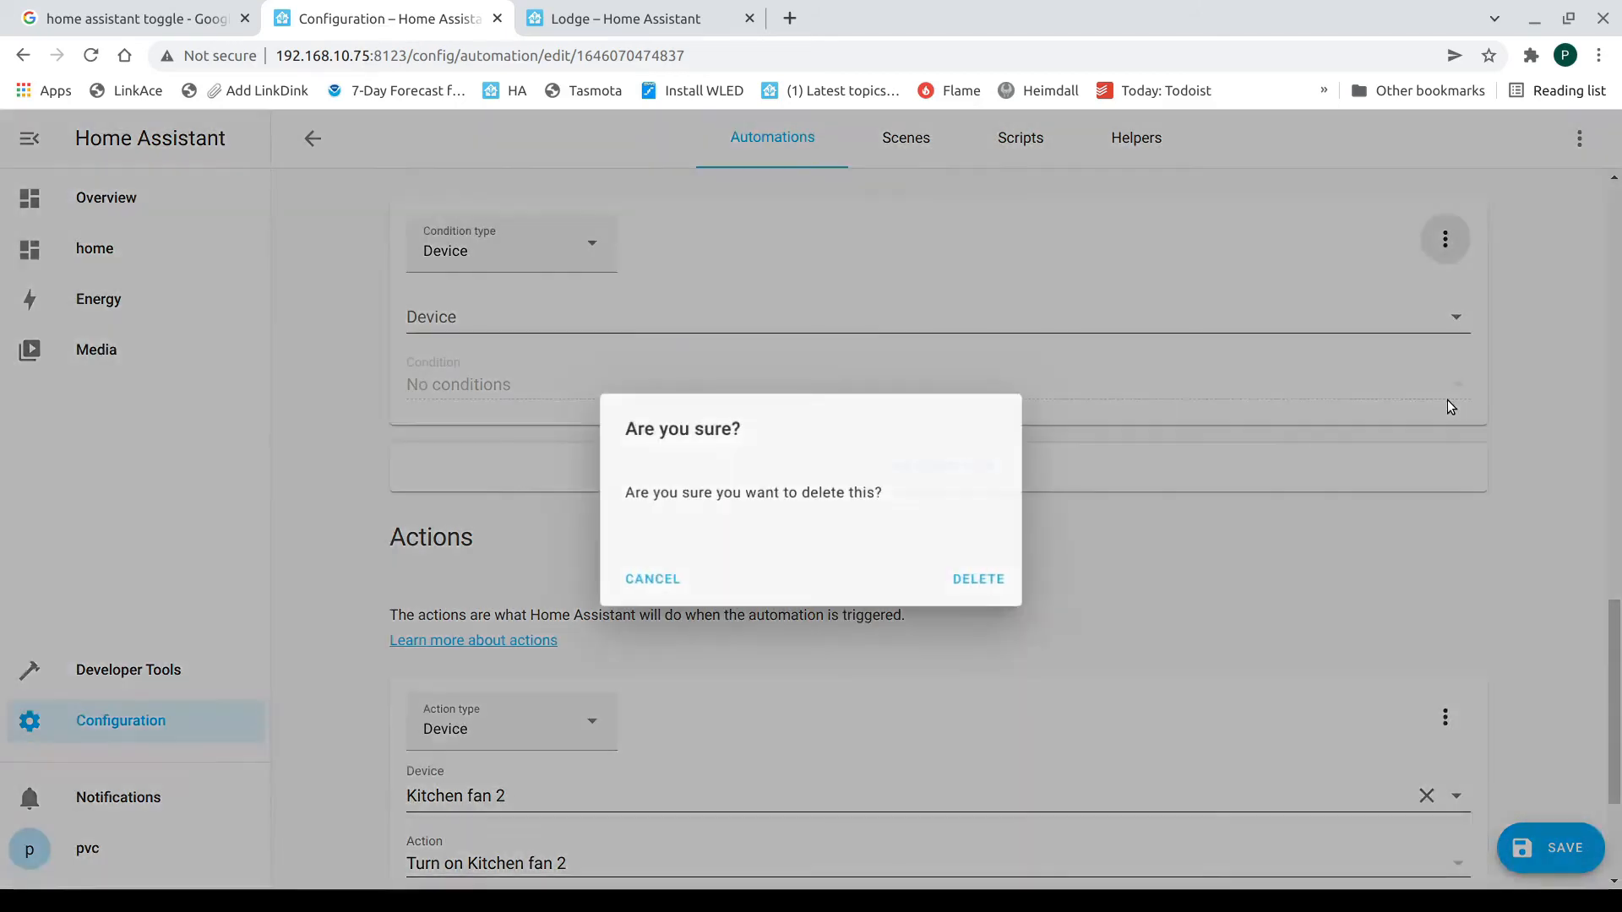
pyautogui.click(976, 581)
pyautogui.click(1550, 870)
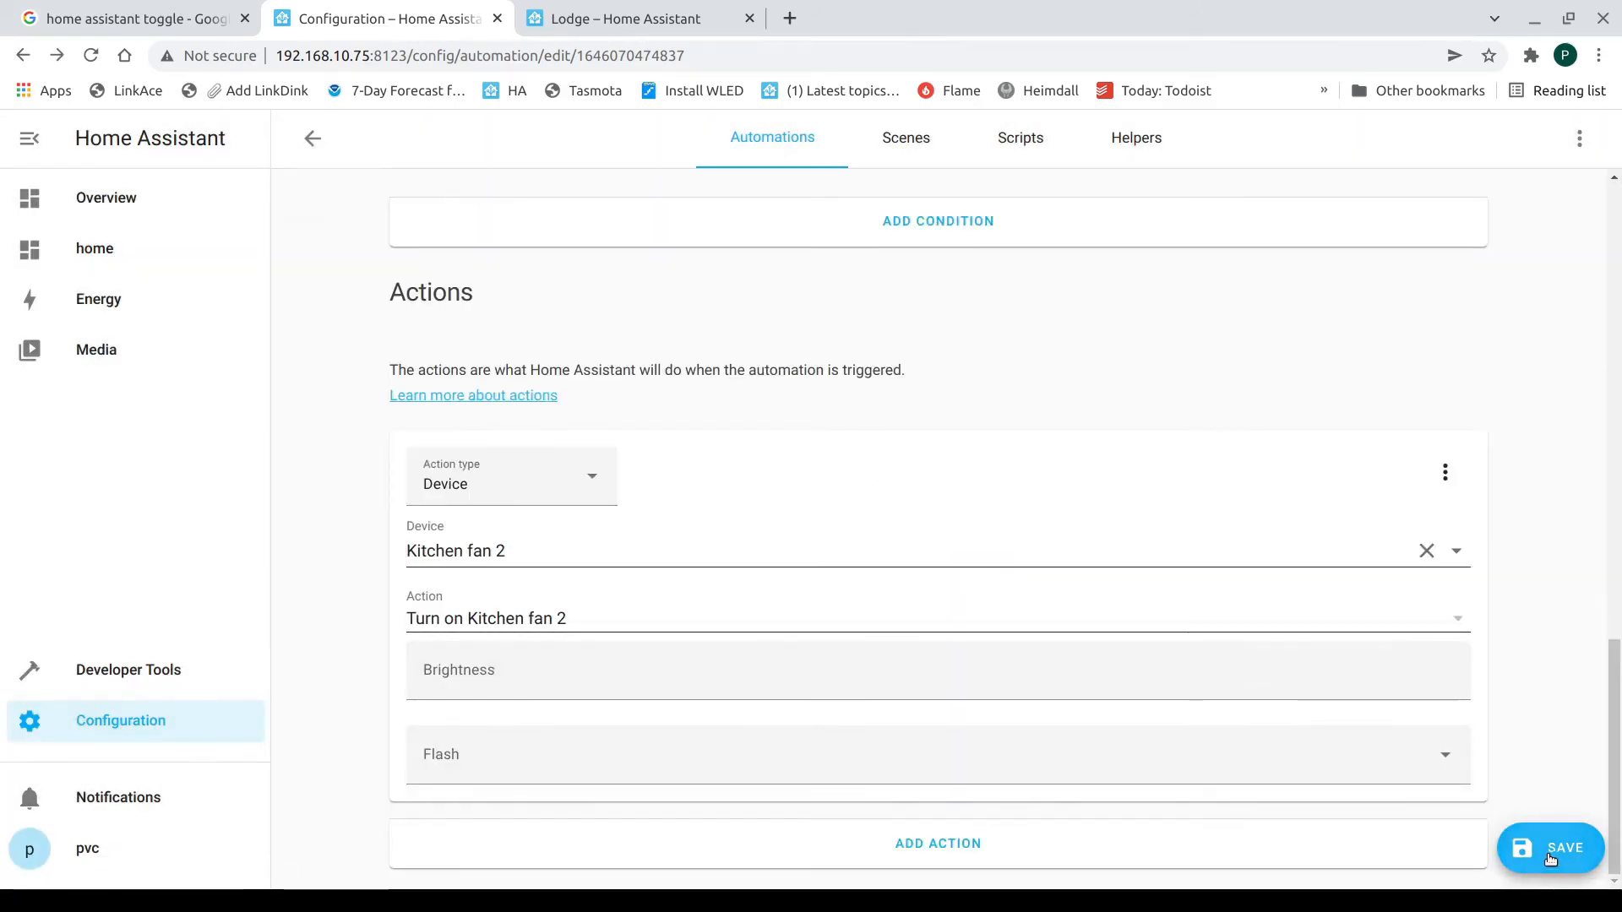
# Change the trigger device to Philips Hue Bridge No Control and try to save the automation.
pyautogui.scroll(10, 1536, 667)
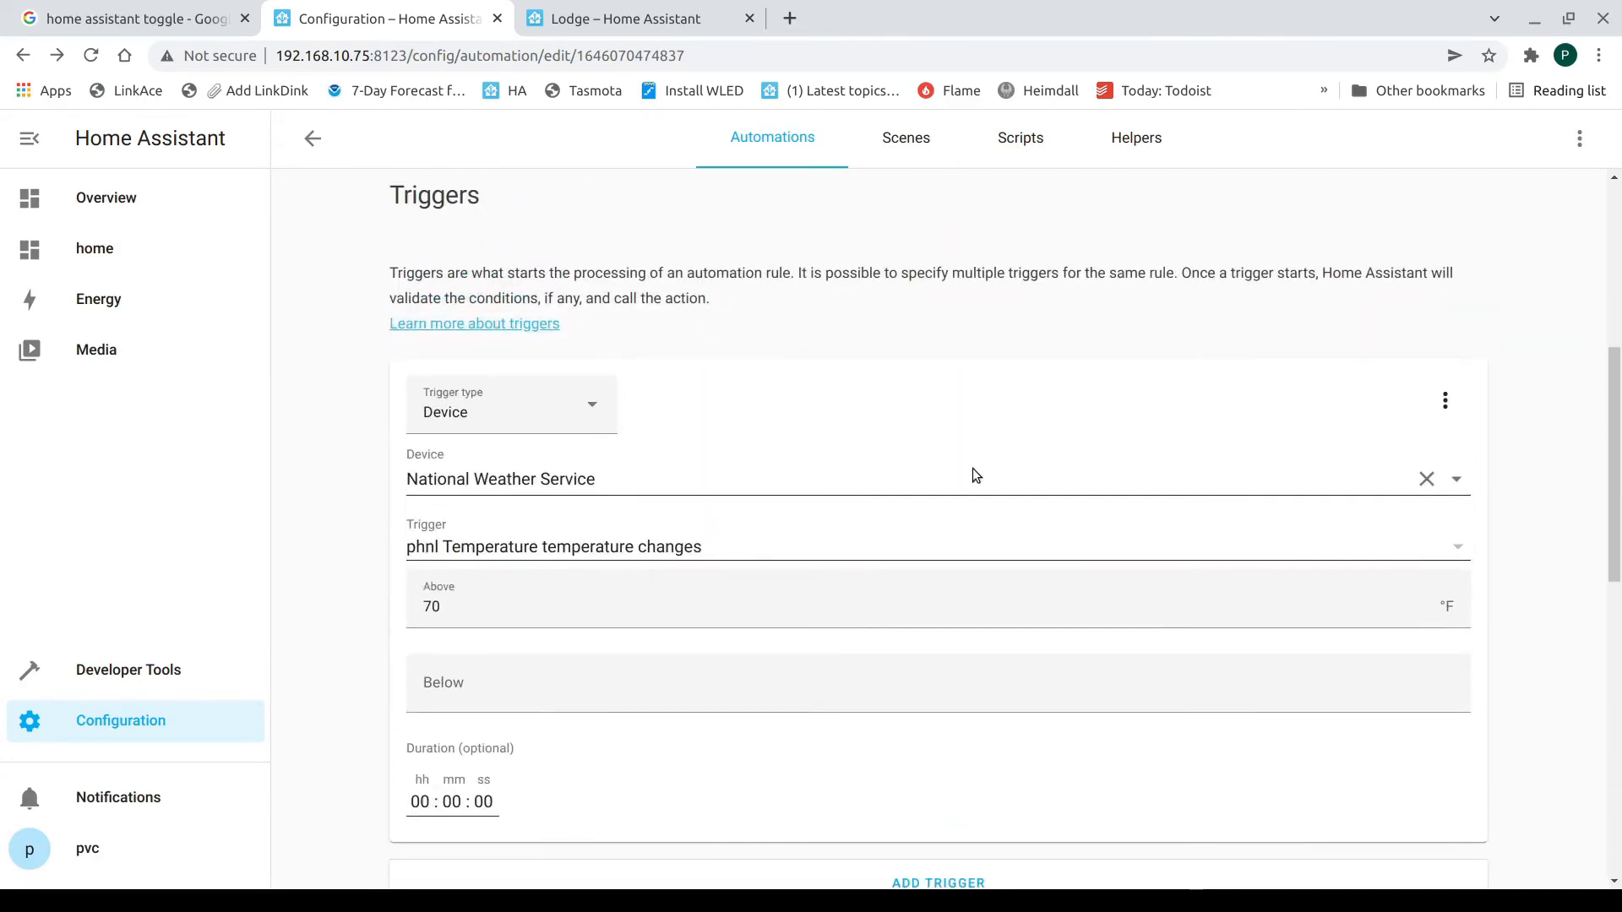
pyautogui.click(1460, 482)
pyautogui.scroll(-3, 587, 705)
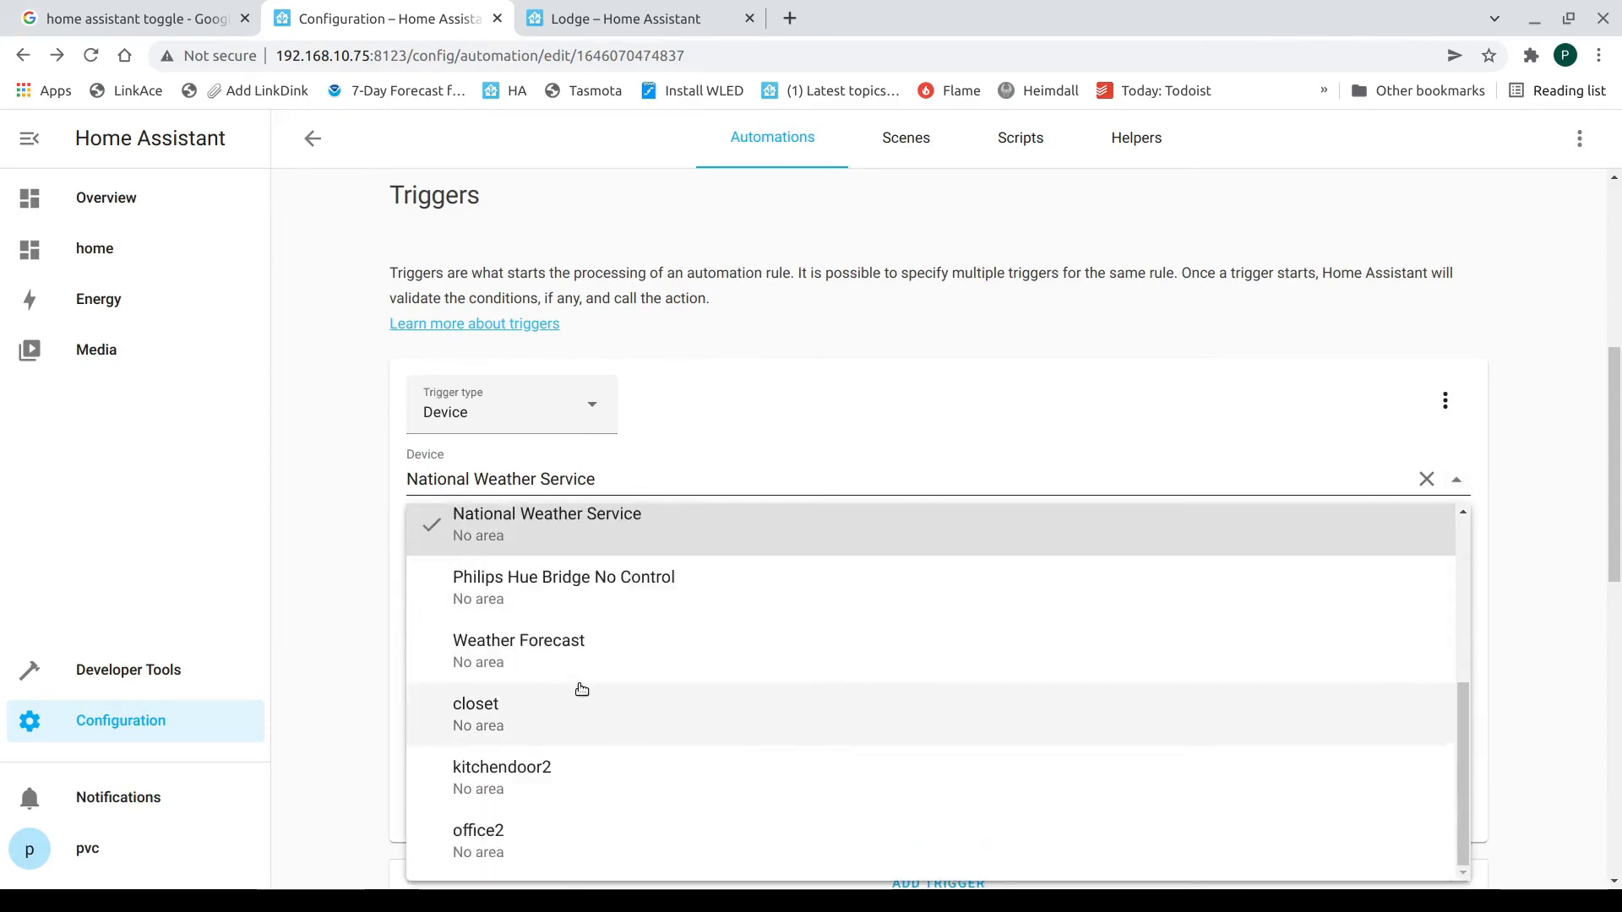
pyautogui.click(557, 591)
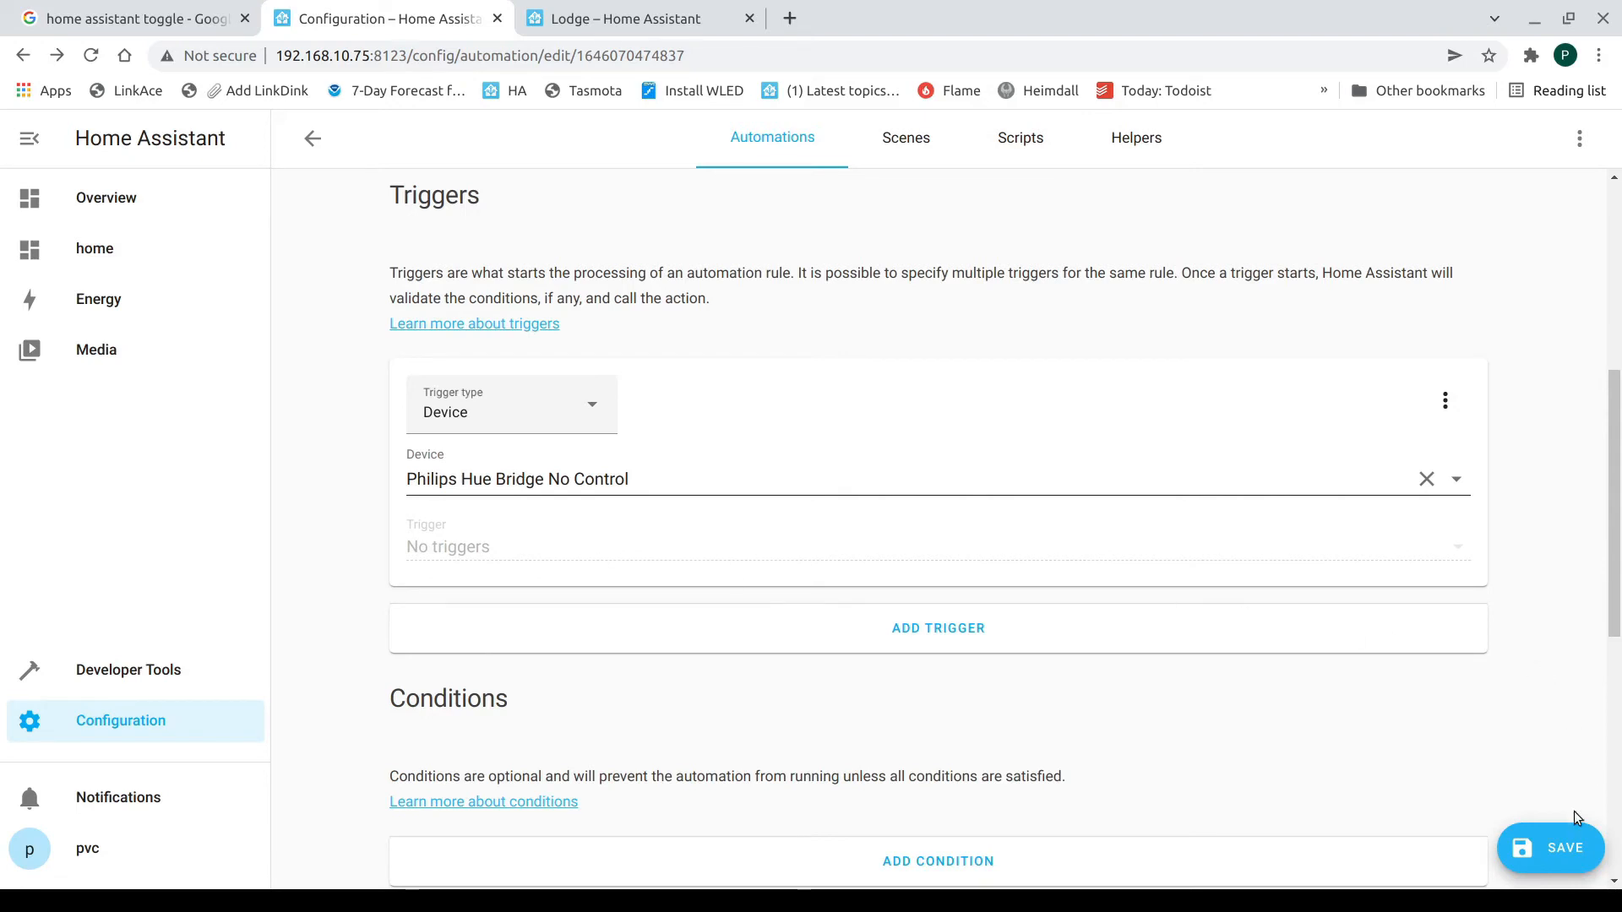
pyautogui.click(1537, 850)
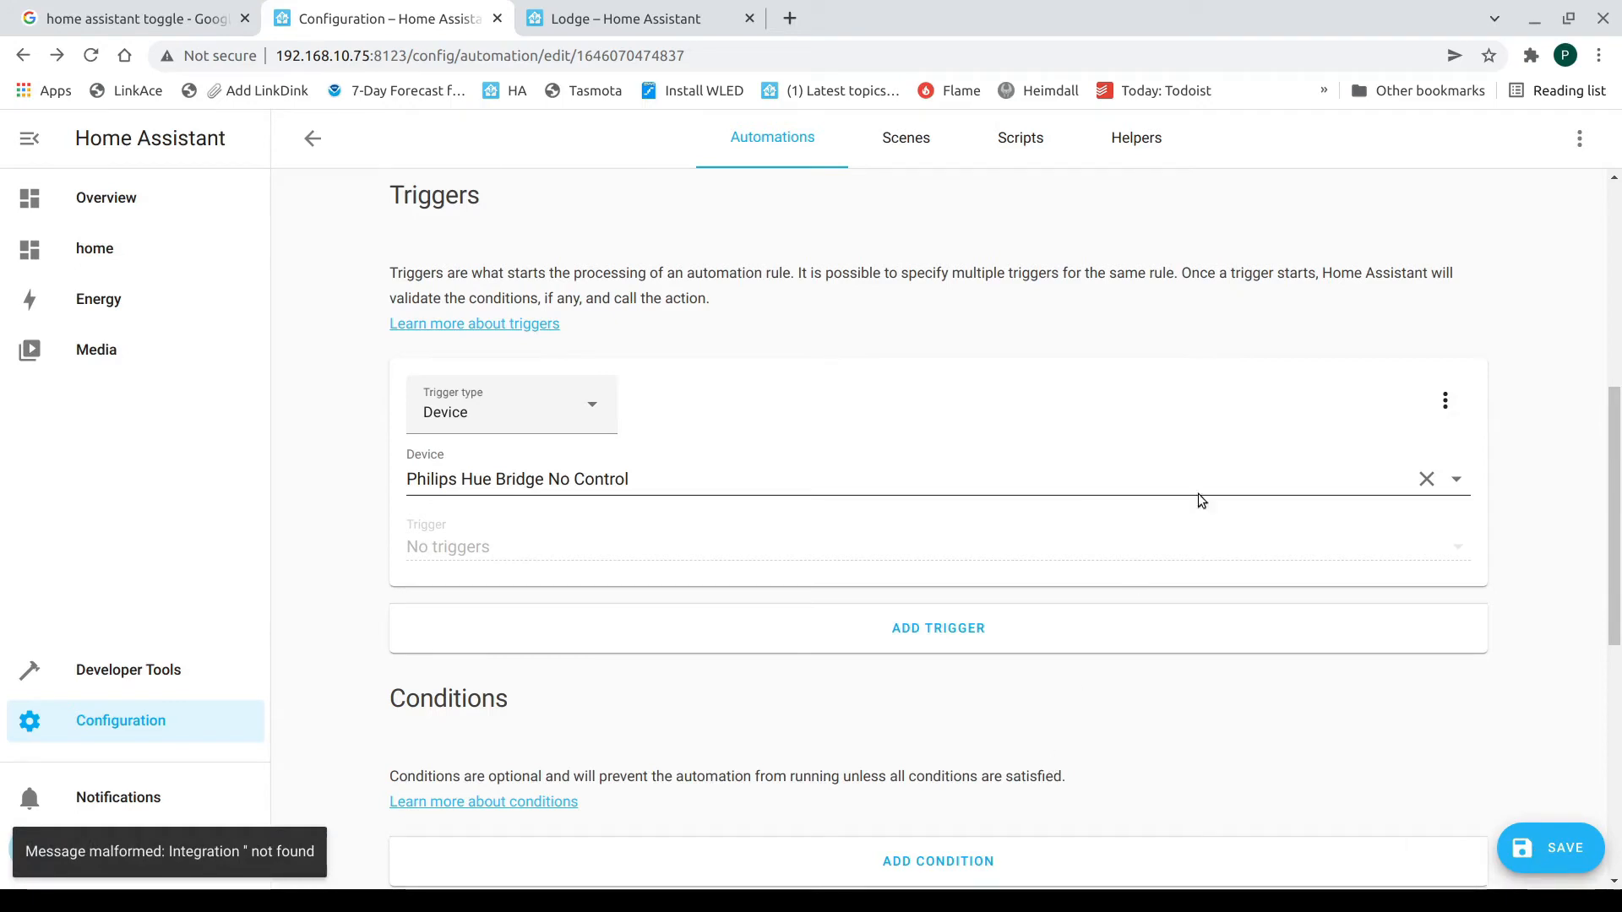
# Restore National Weather Service as the trigger device with an Above value of 70 °F and save the automation.
pyautogui.click(1456, 490)
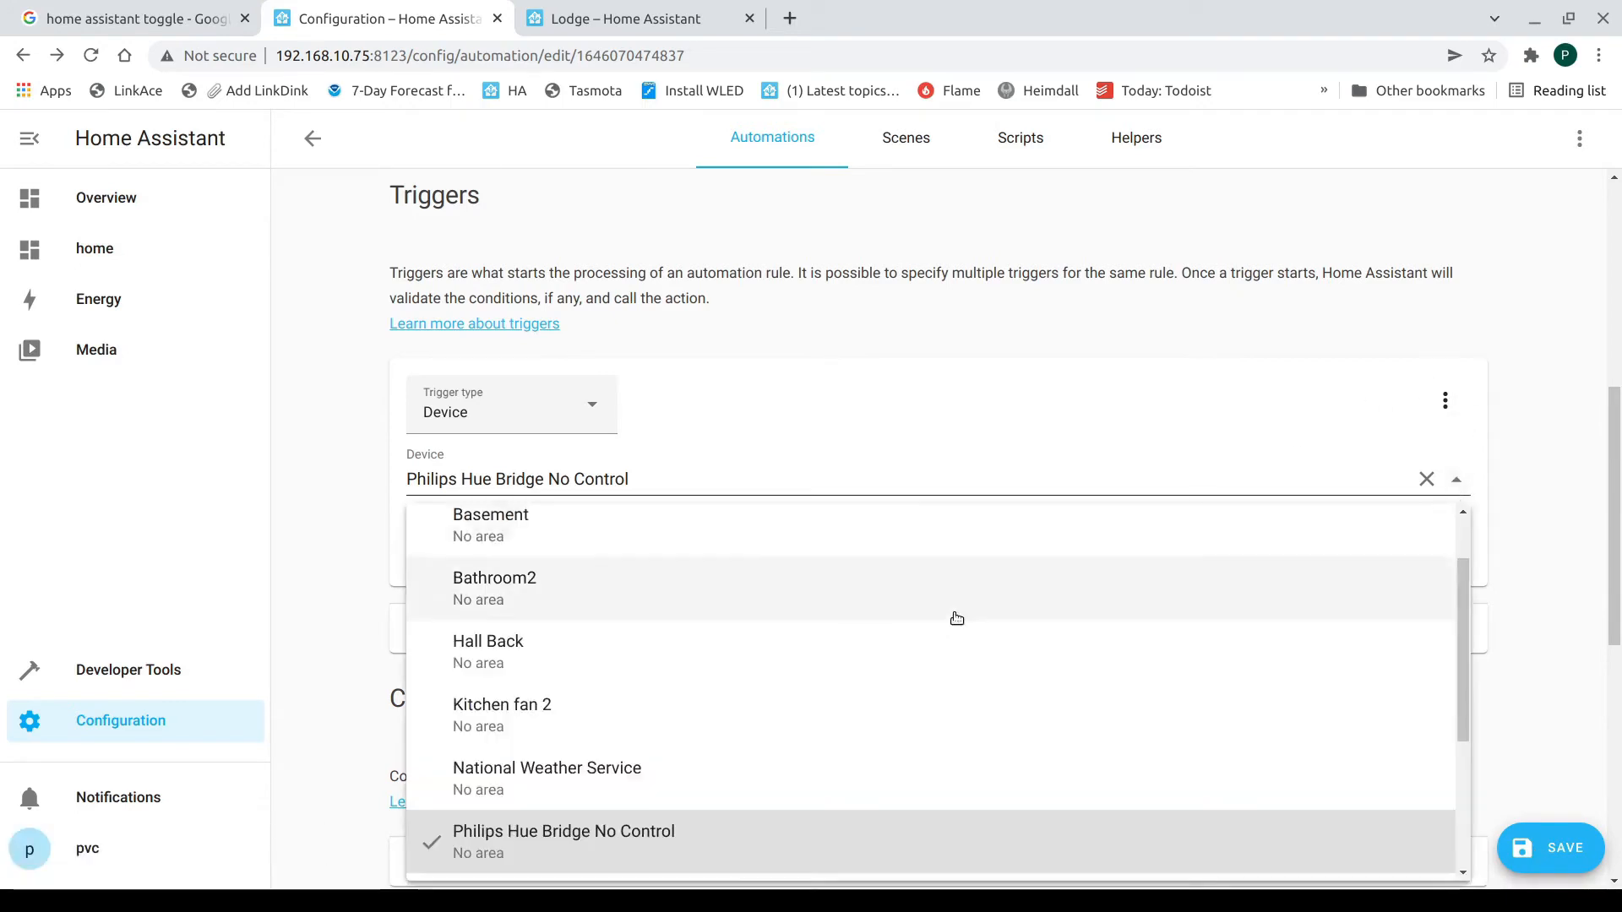
pyautogui.click(585, 774)
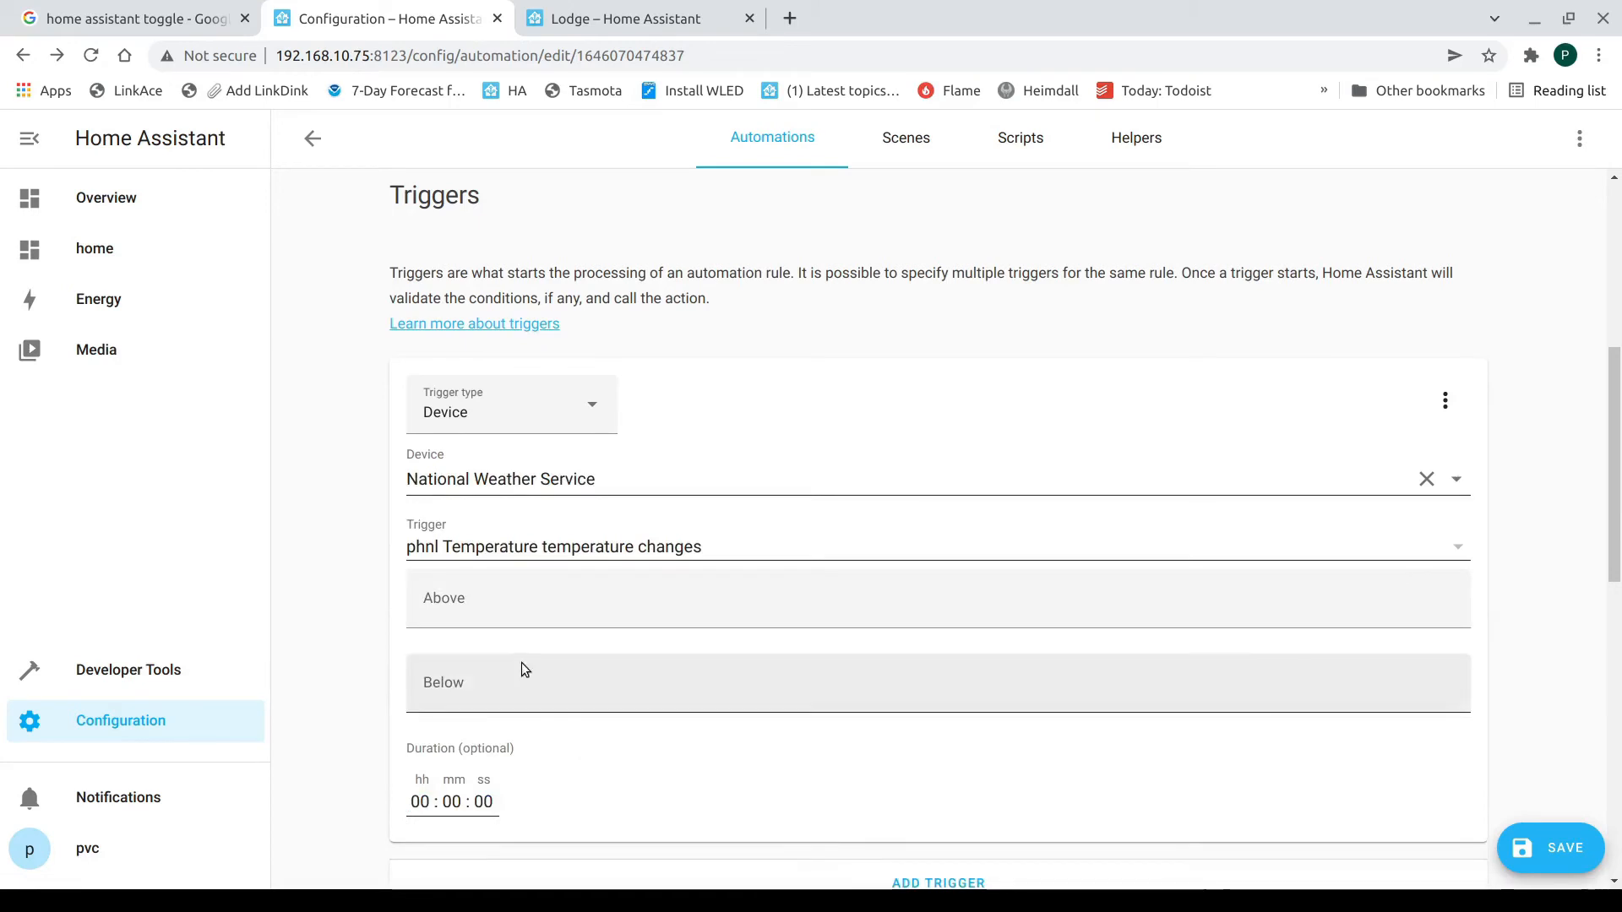
pyautogui.click(463, 604)
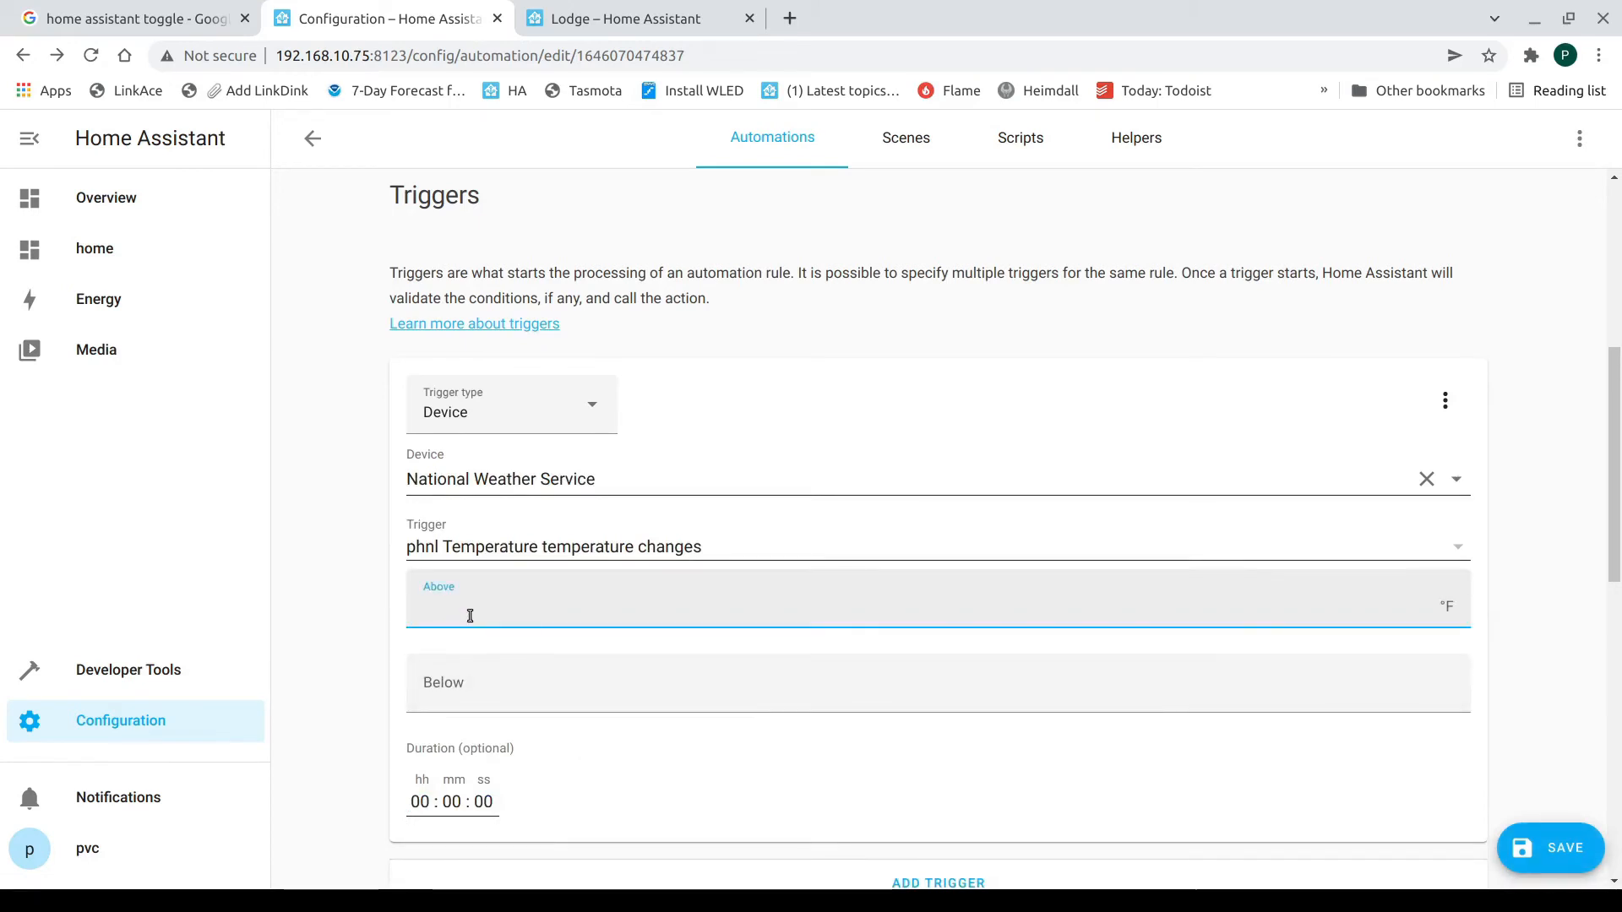
pyautogui.click(1563, 849)
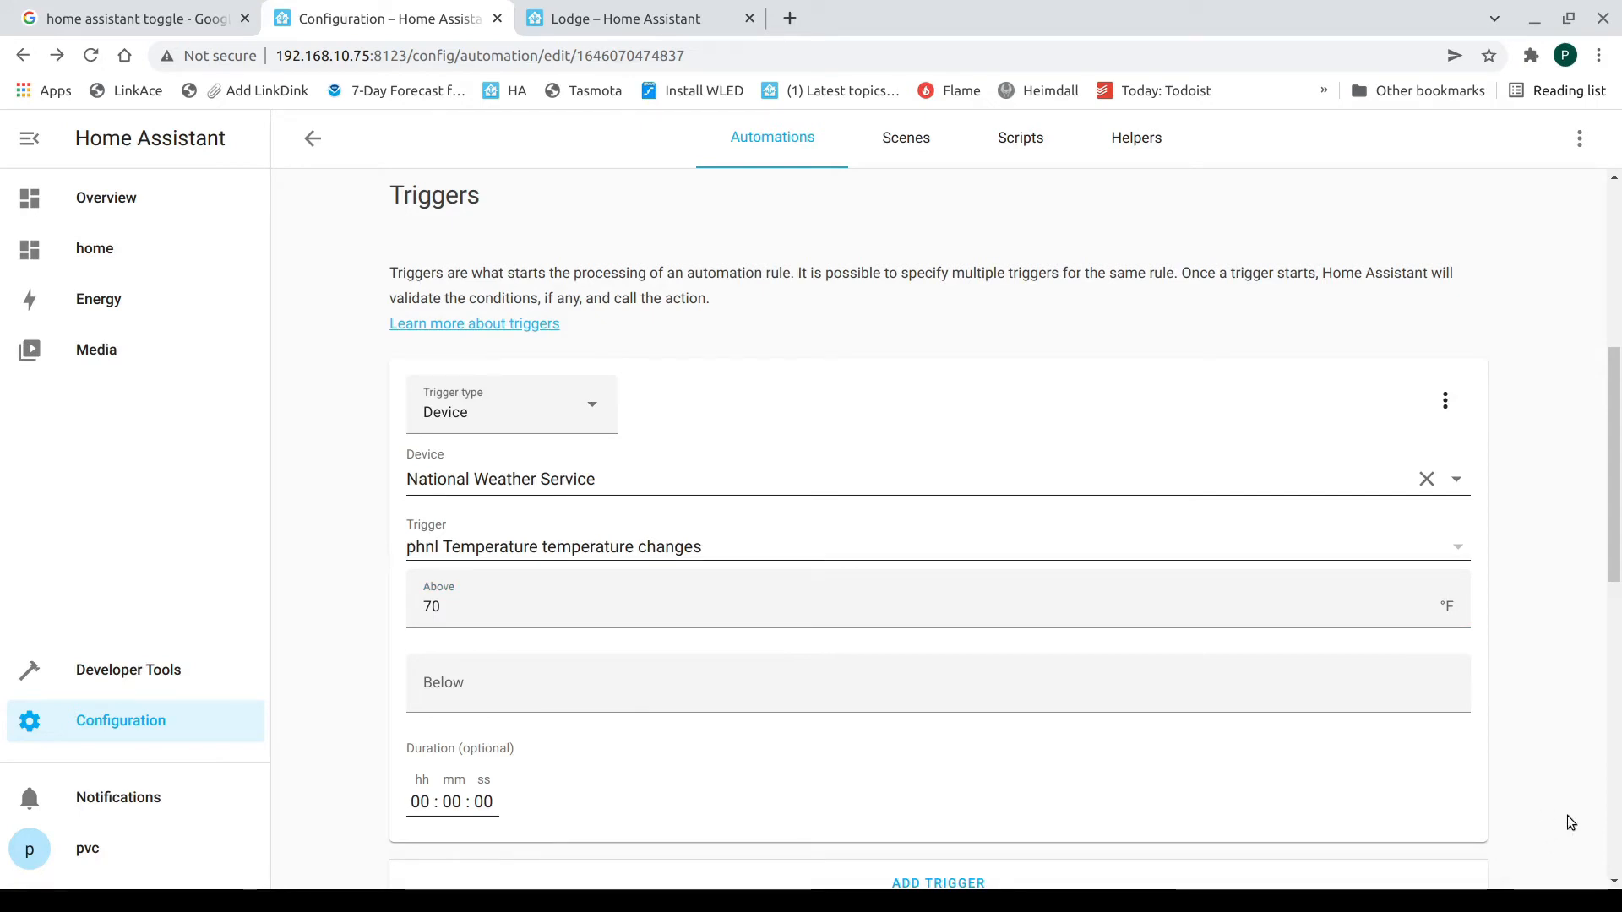
pyautogui.scroll(4, 1568, 814)
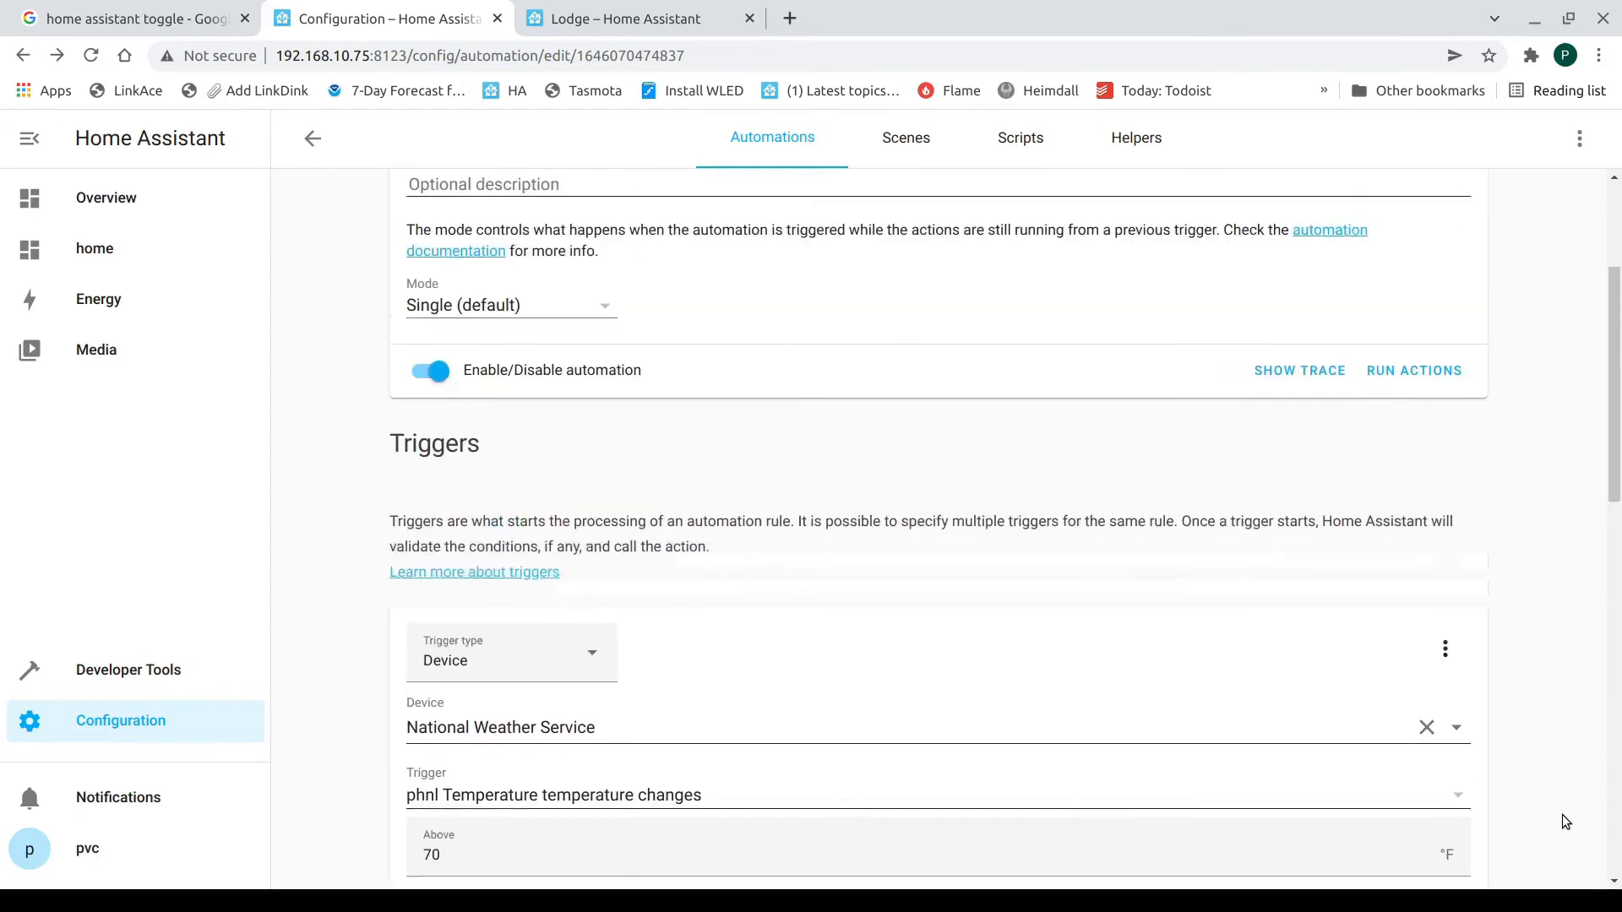
# Return to the automations list, then disable and re-enable the When above 70 Turn on Fan automation.
pyautogui.scroll(3, 1564, 812)
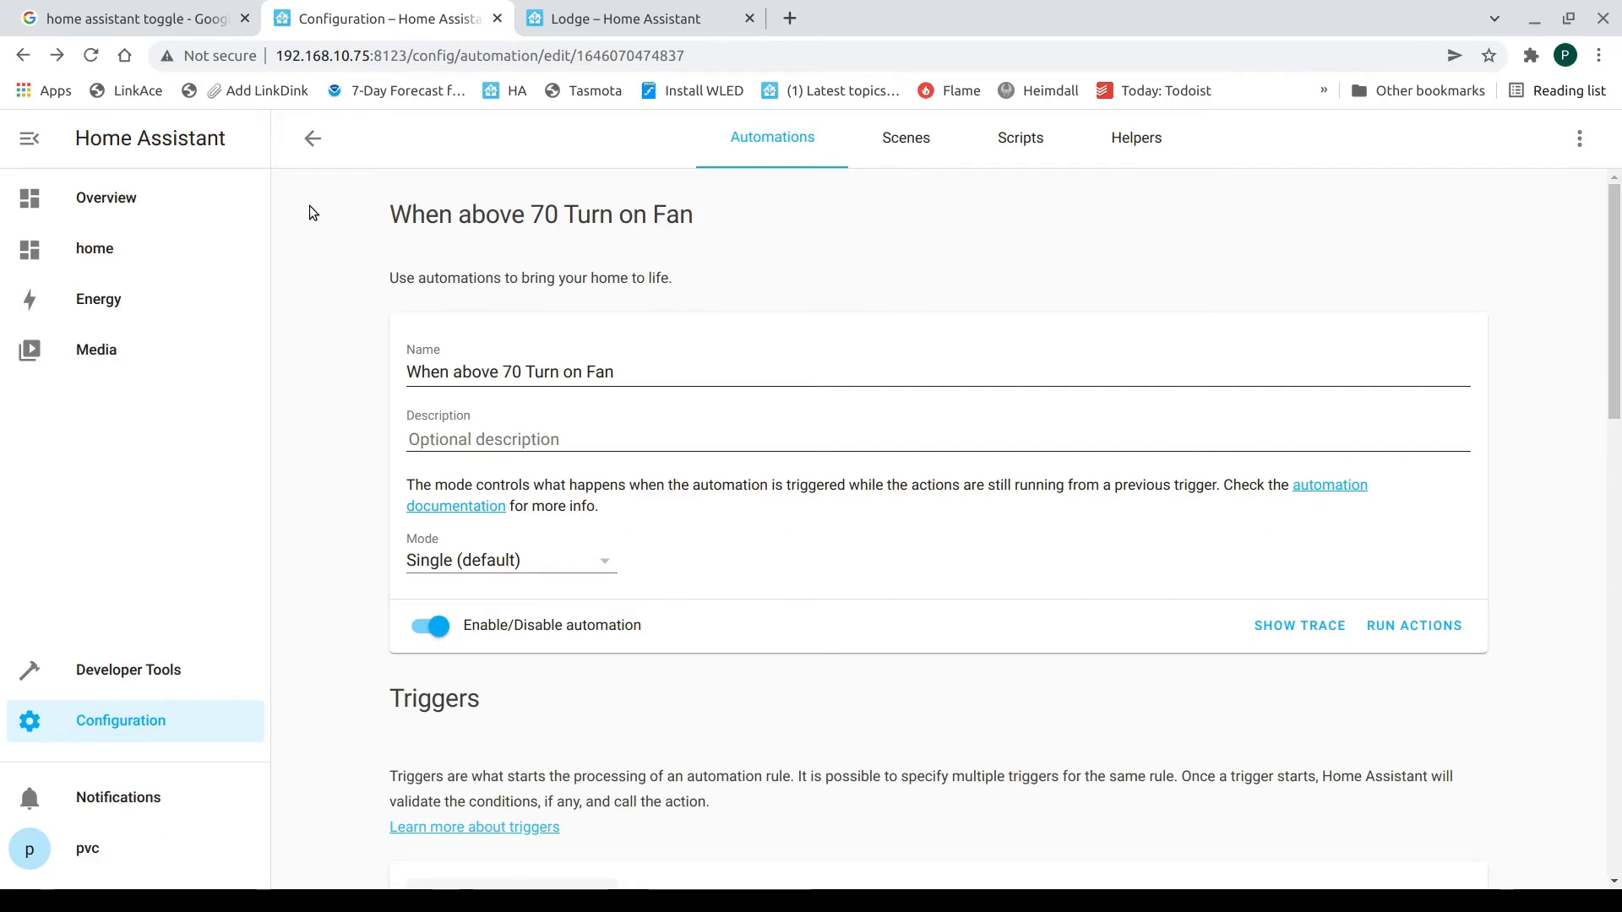
pyautogui.click(313, 139)
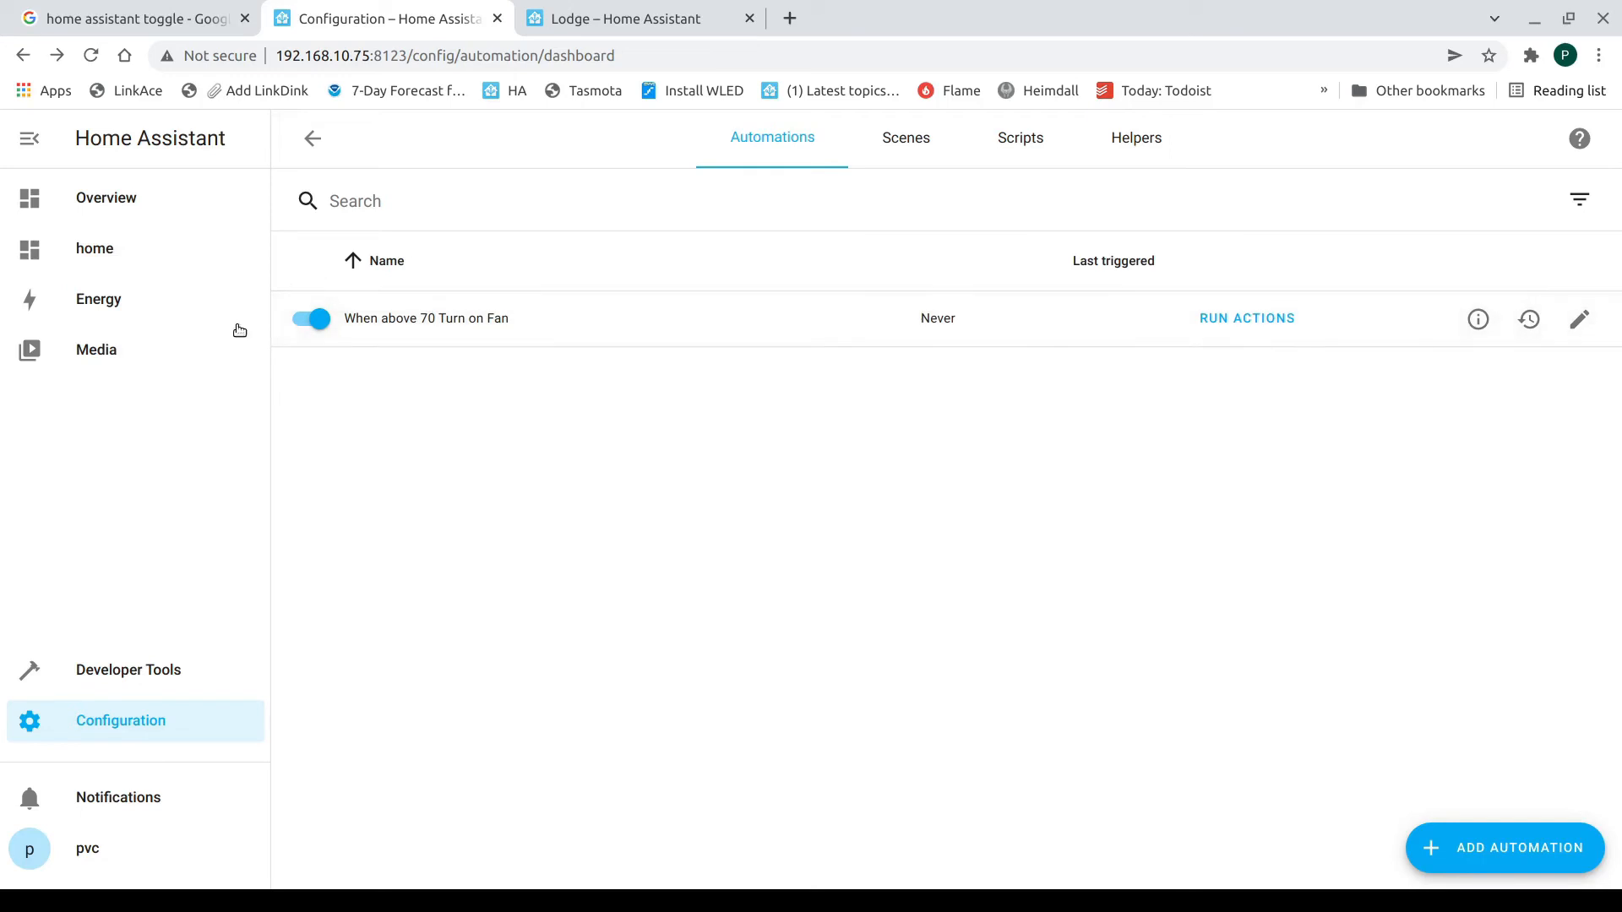
pyautogui.click(304, 319)
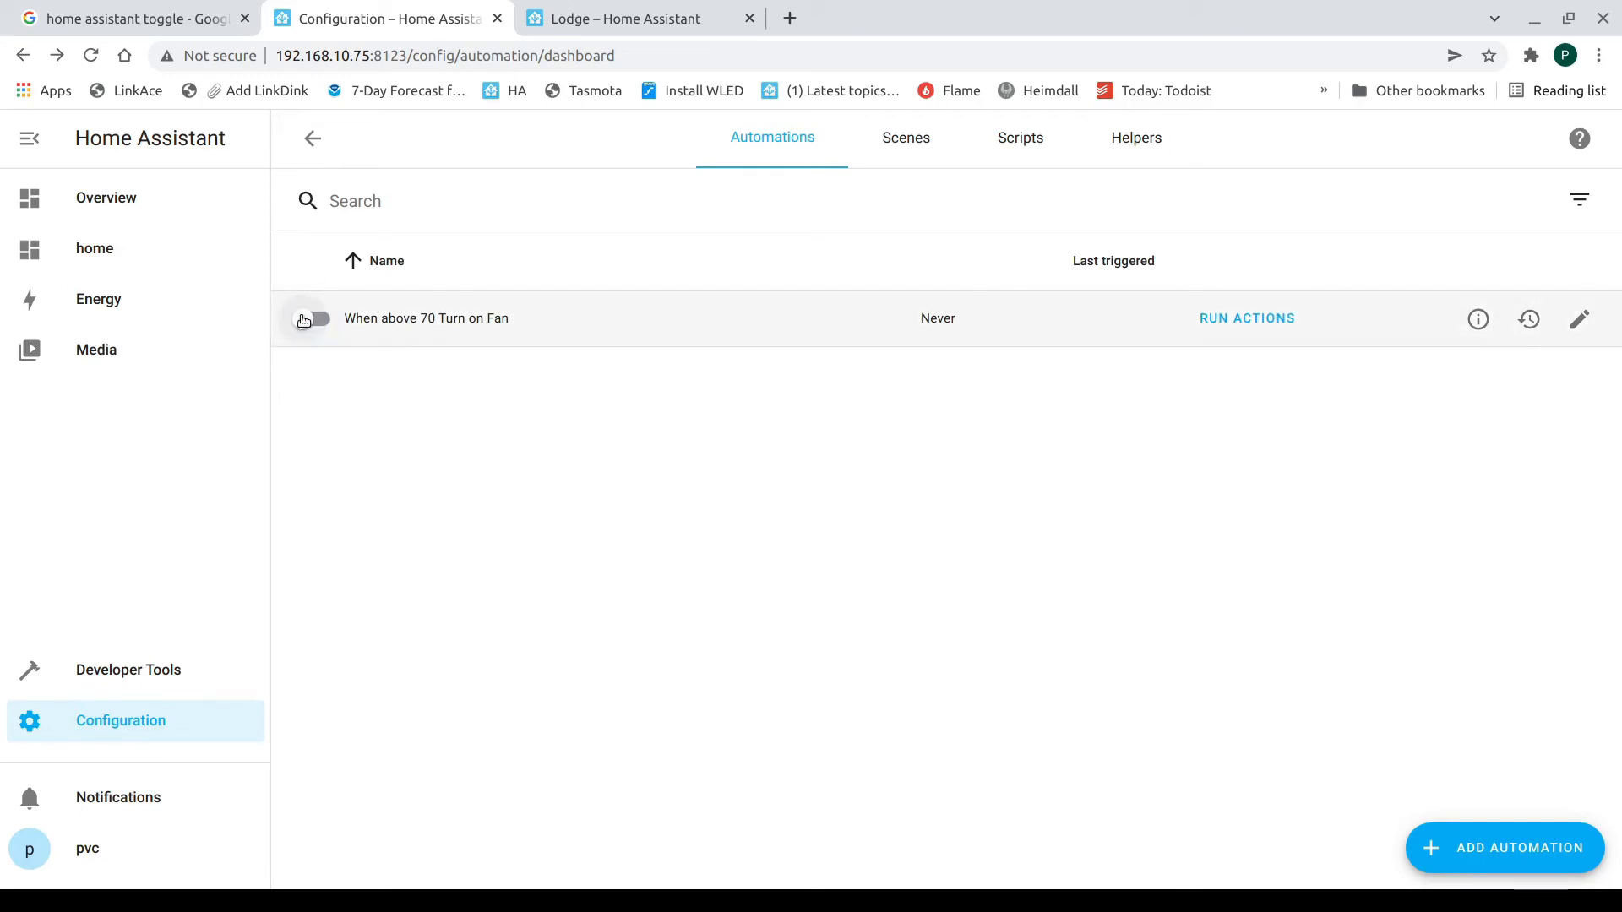
pyautogui.click(310, 319)
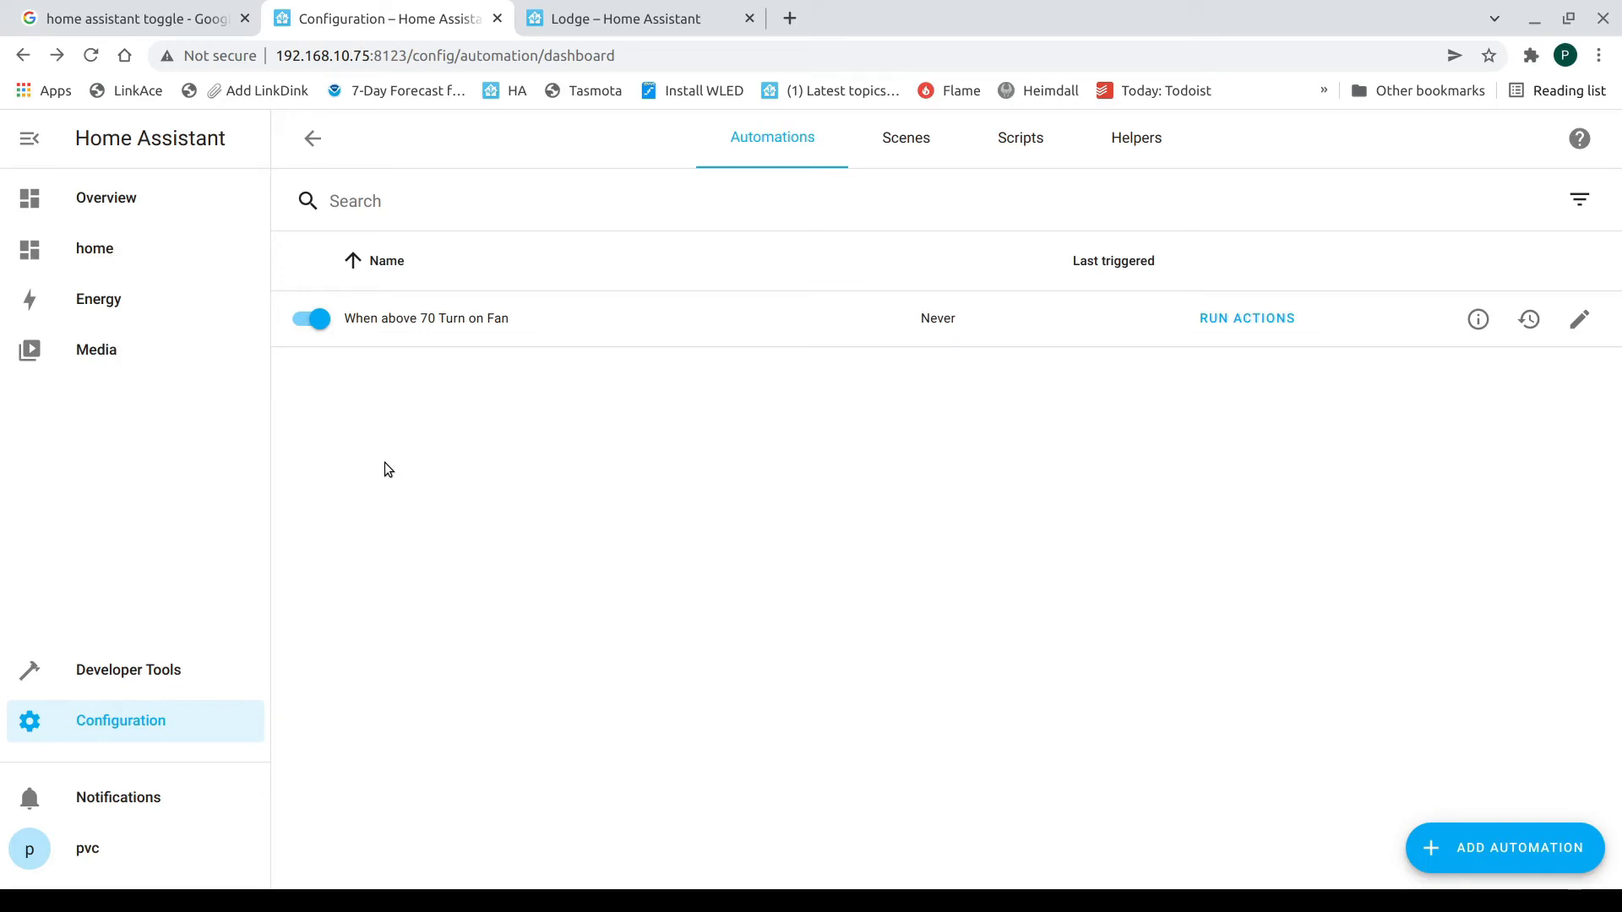
# Edit the home dashboard and start an Entities card titled Automations in its Automations view.
pyautogui.click(85, 251)
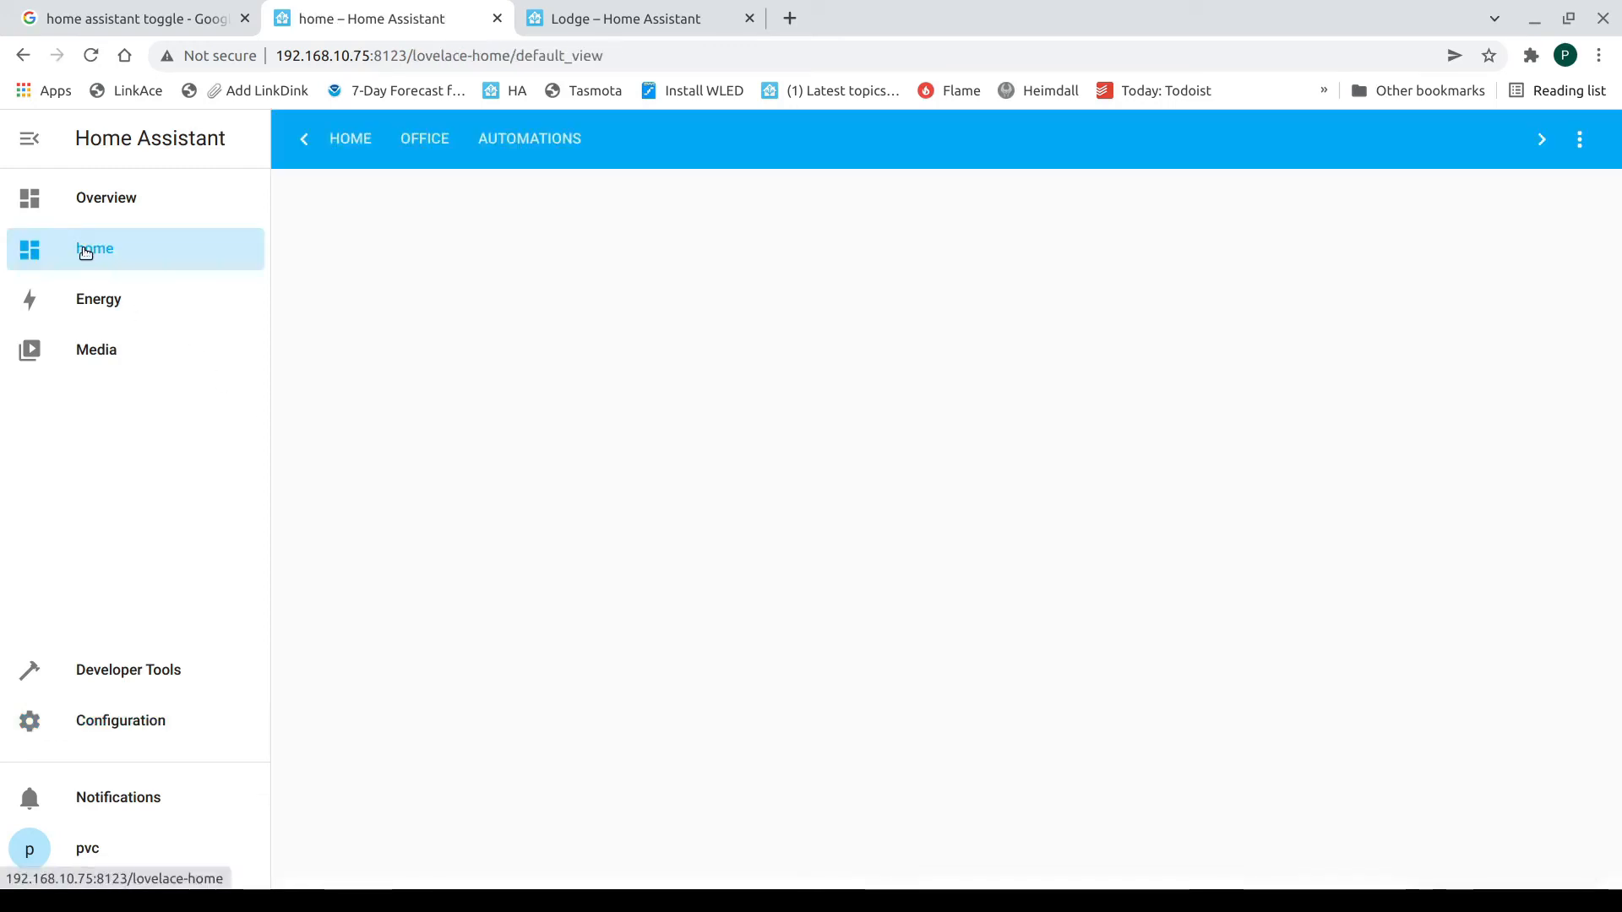
pyautogui.click(1563, 138)
pyautogui.click(1514, 201)
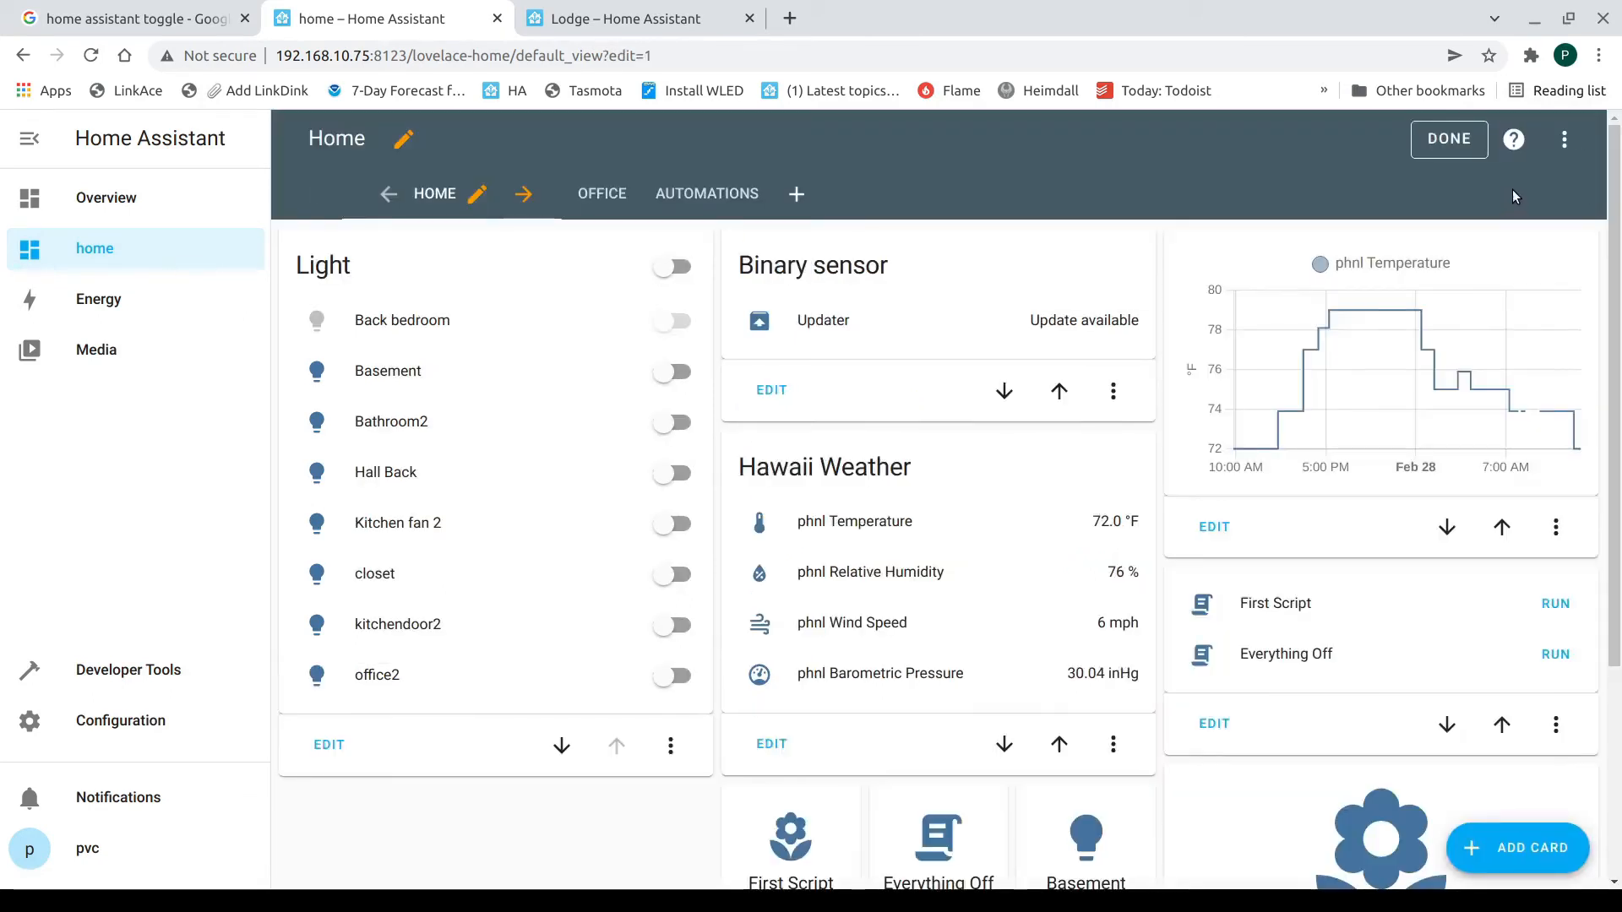
pyautogui.click(706, 194)
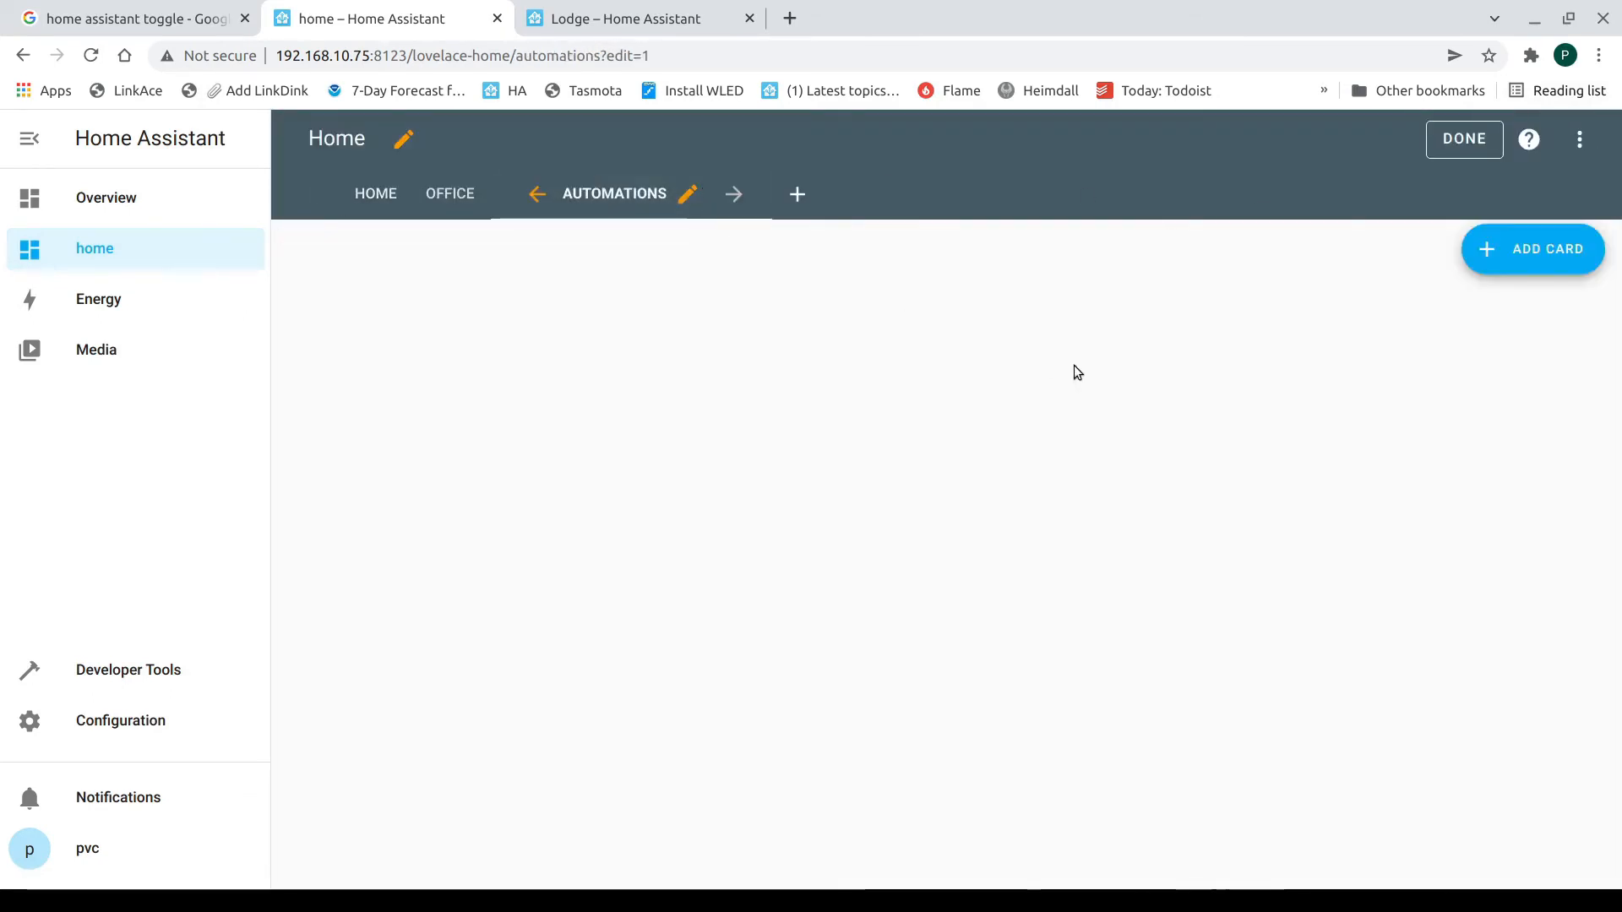
pyautogui.click(1544, 261)
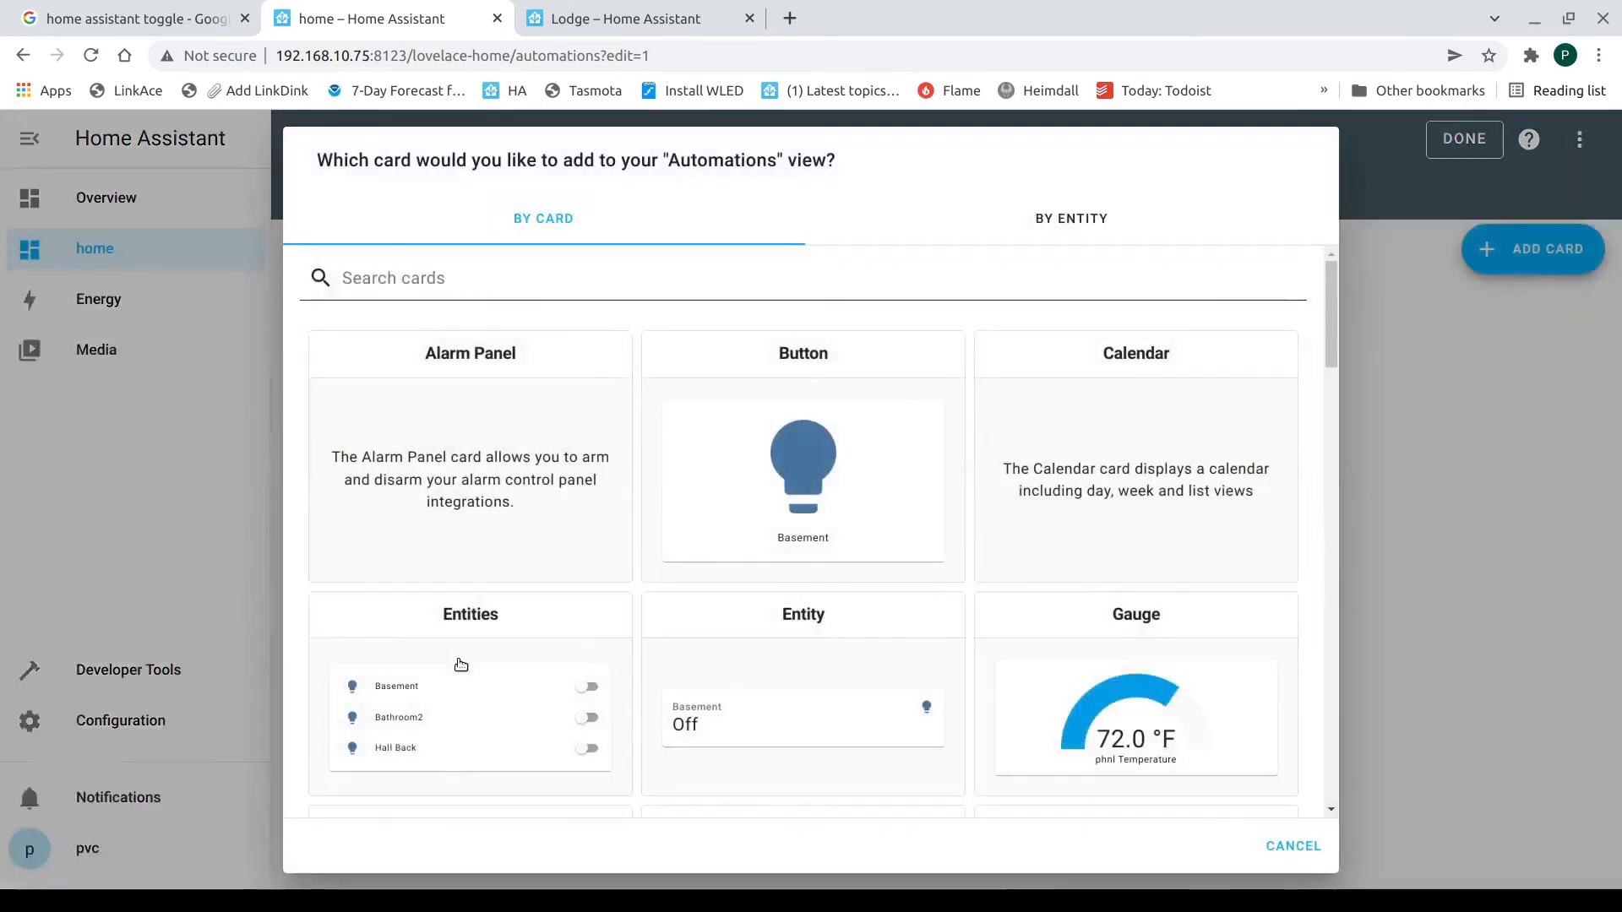
pyautogui.click(466, 688)
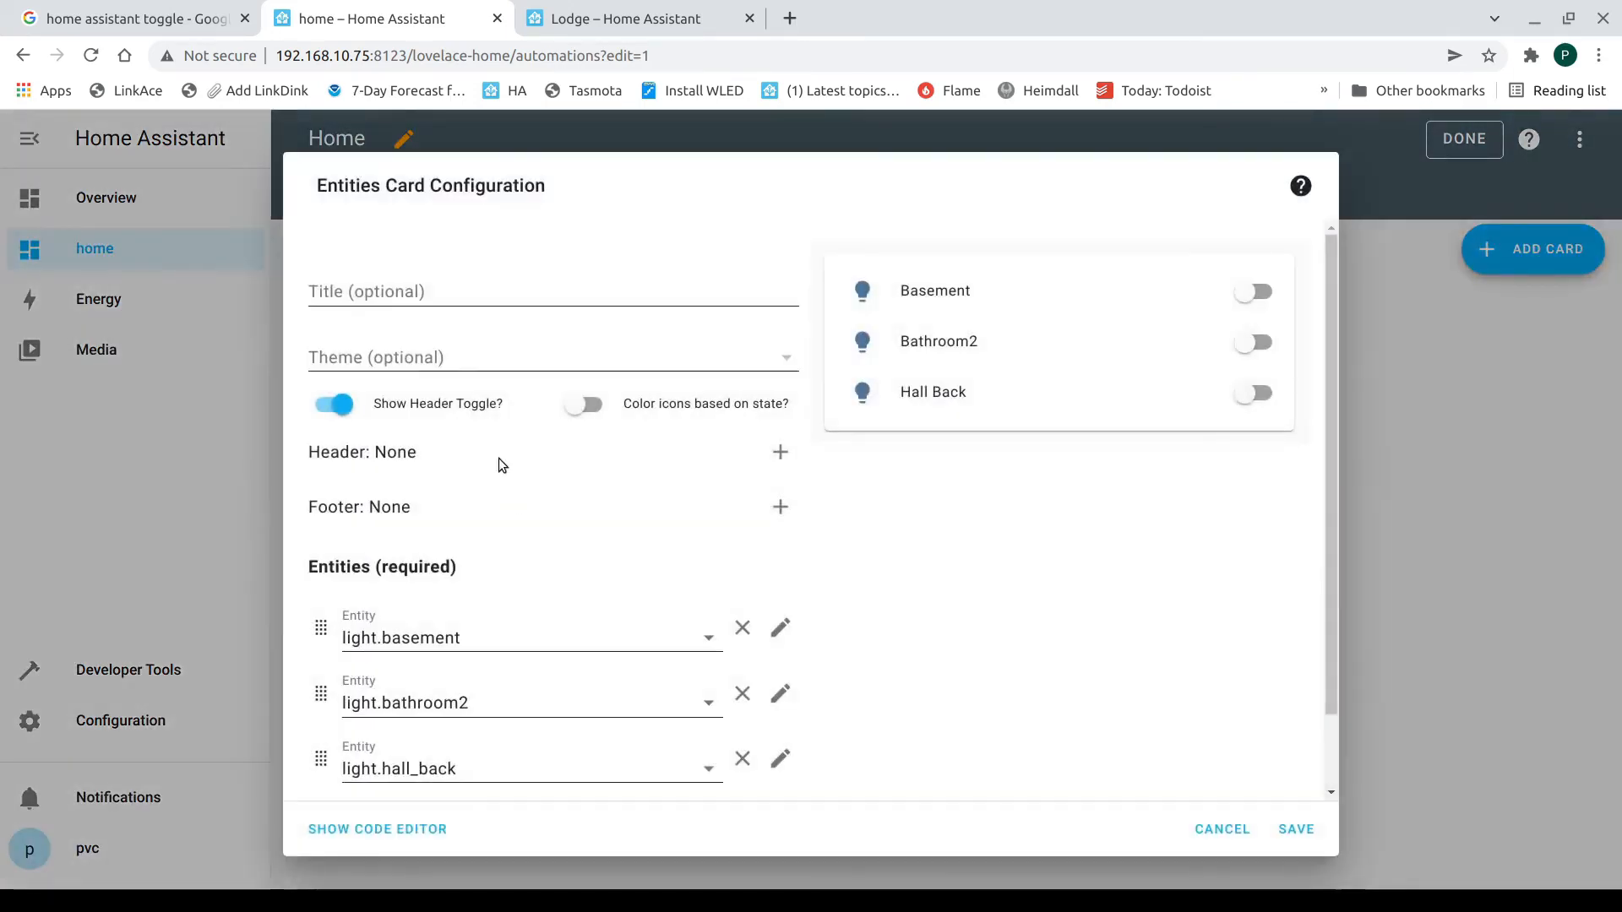
pyautogui.click(350, 274)
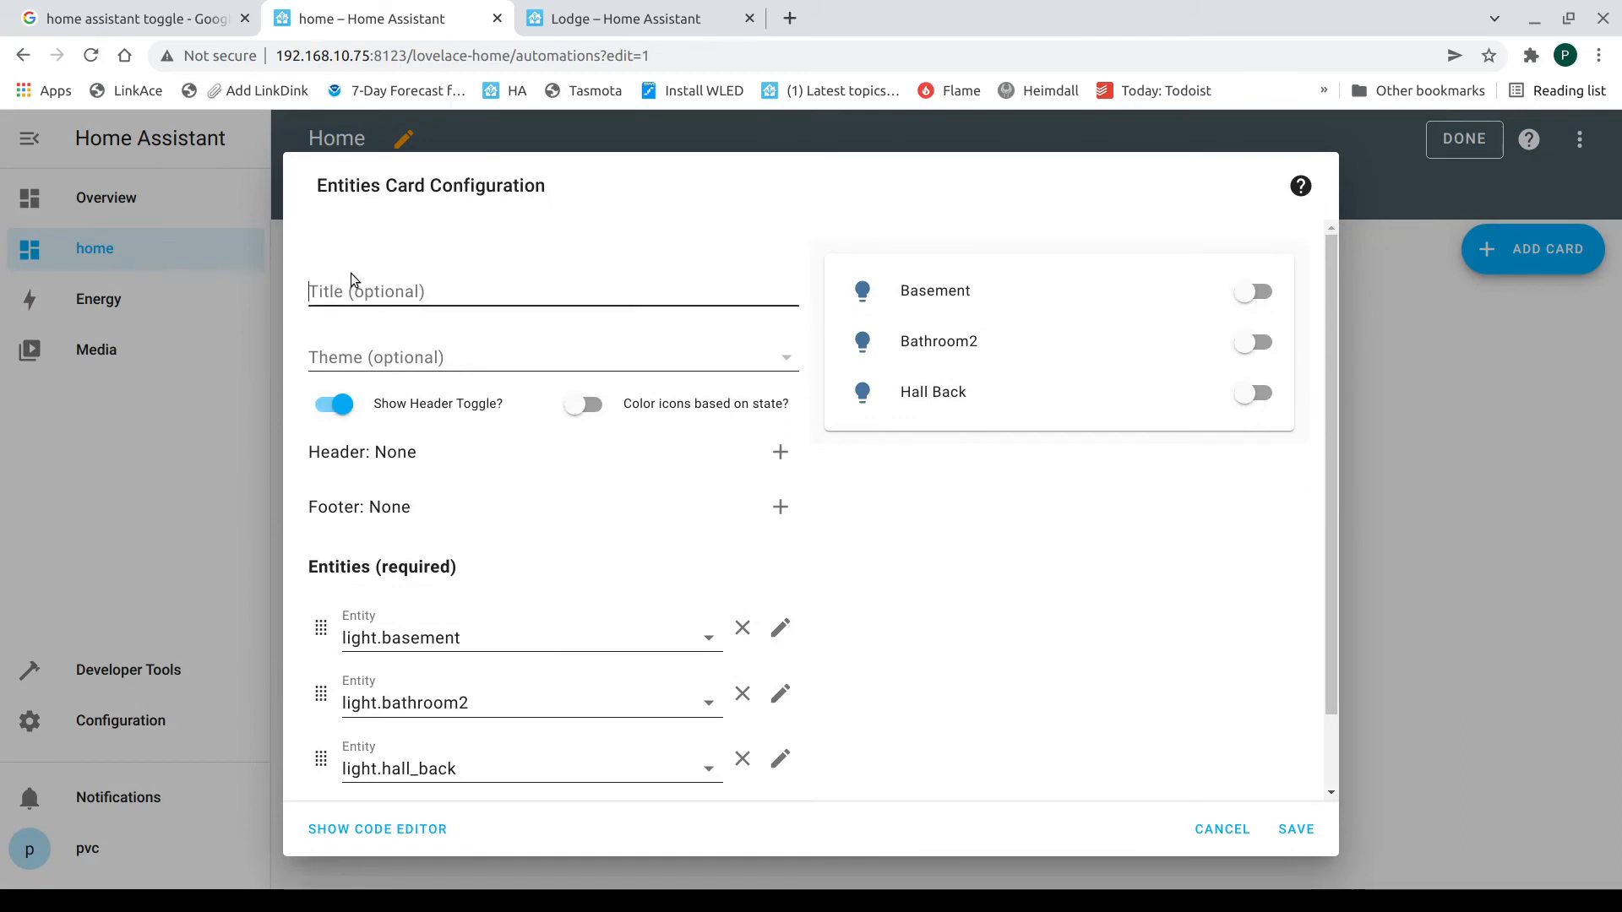
pyautogui.write('Auto')
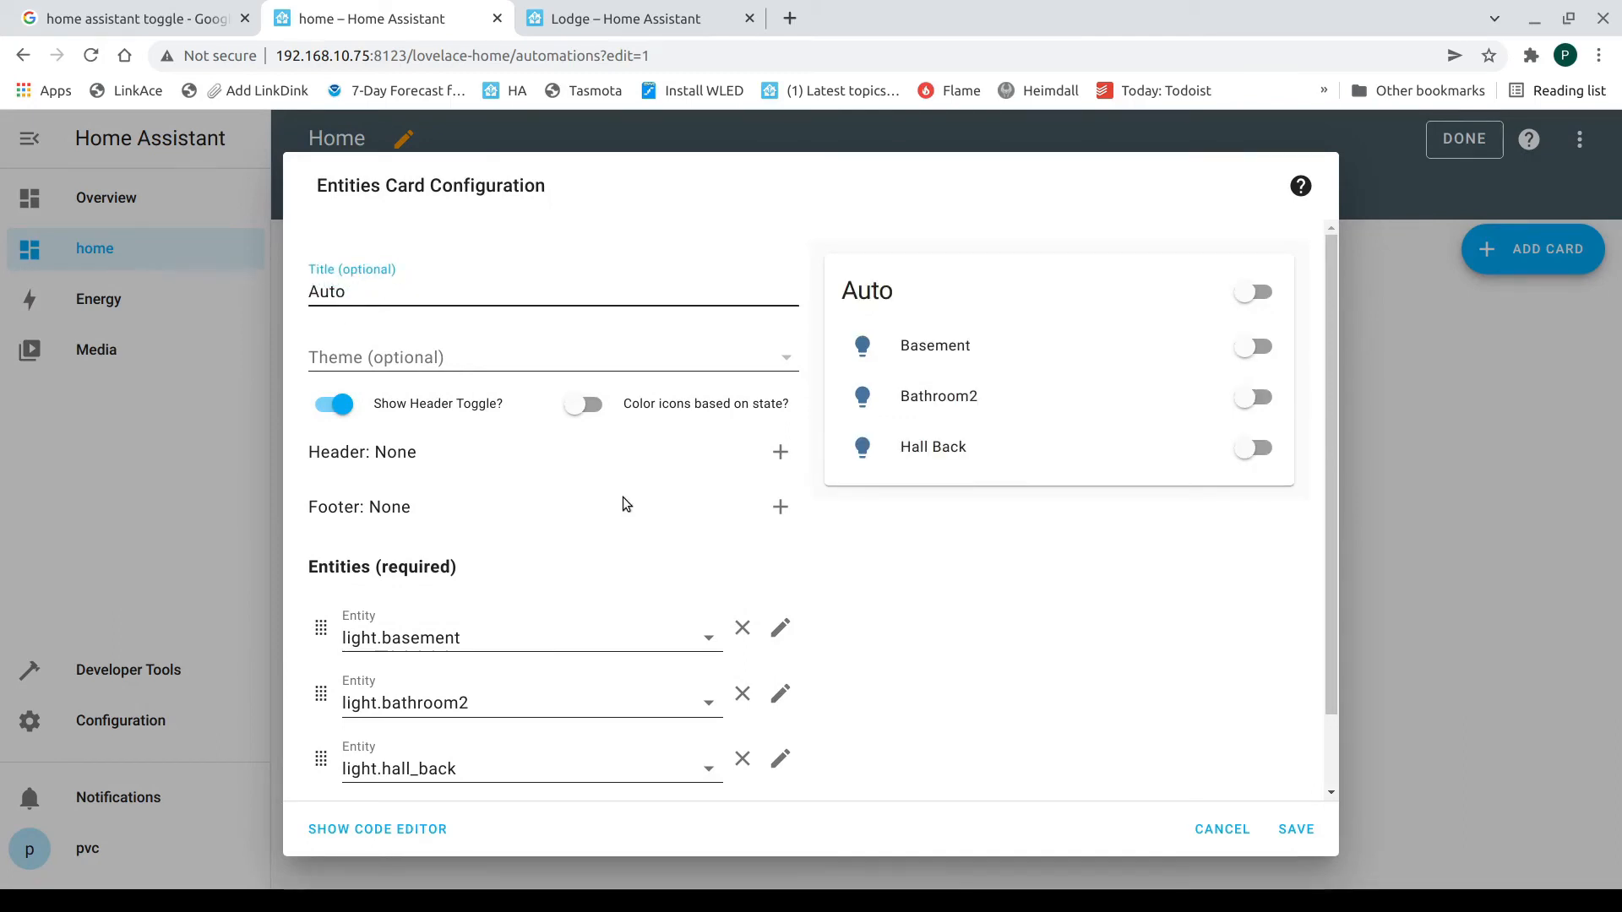
pyautogui.write('mations')
# Replace the card's default light entities with automation.when_above_70_turn_on_fan and save the card.
pyautogui.click(740, 640)
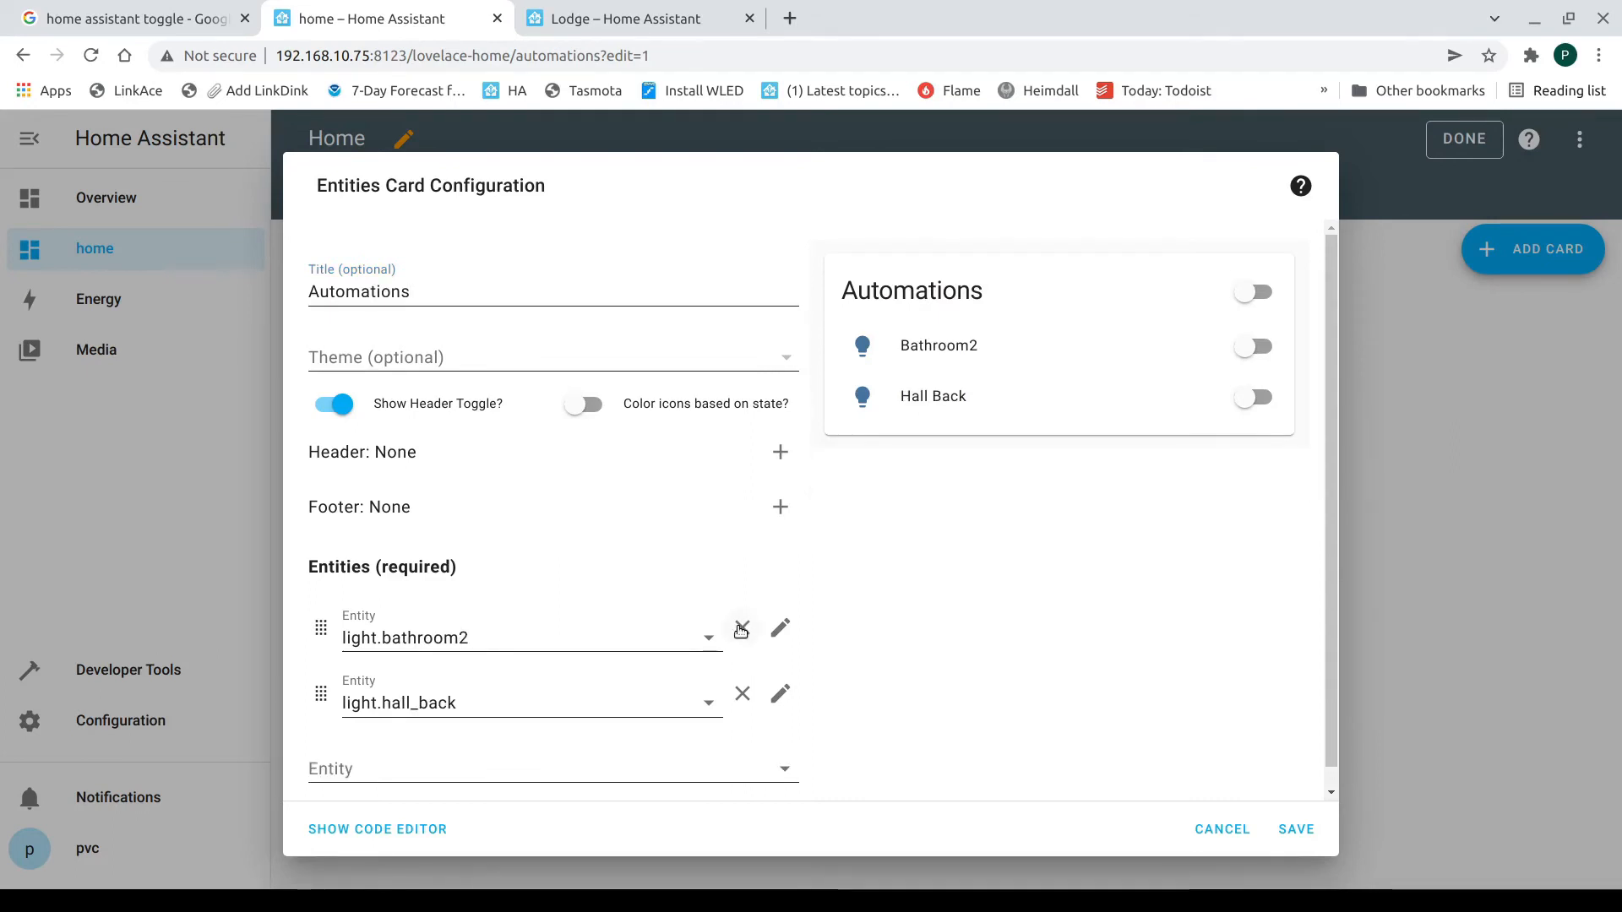
pyautogui.click(739, 634)
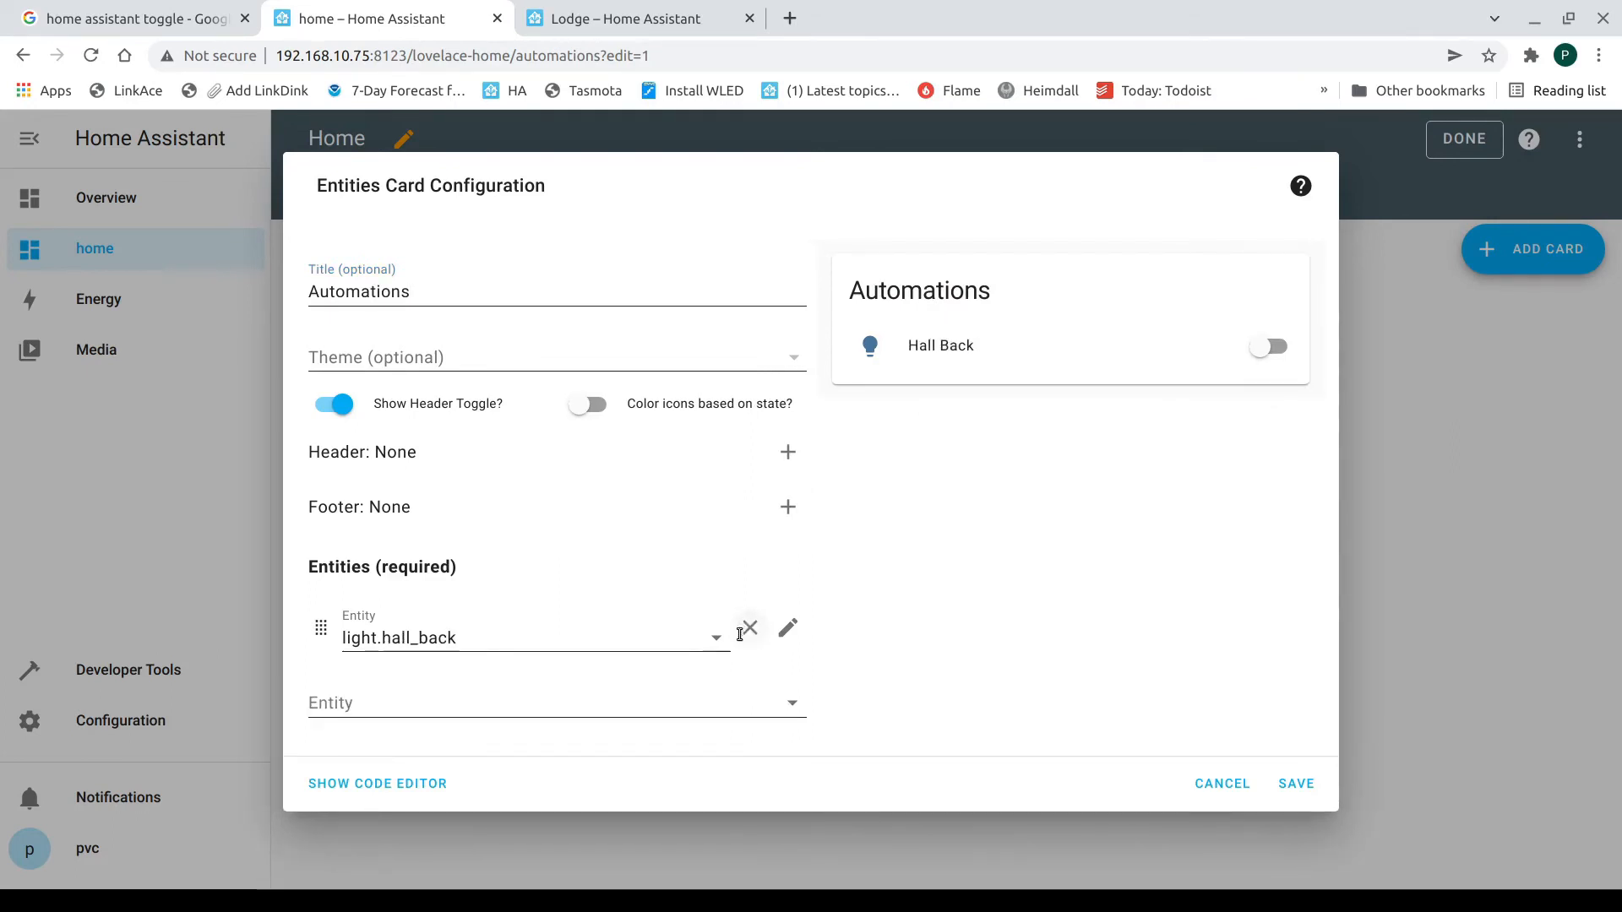
pyautogui.click(740, 630)
pyautogui.click(792, 640)
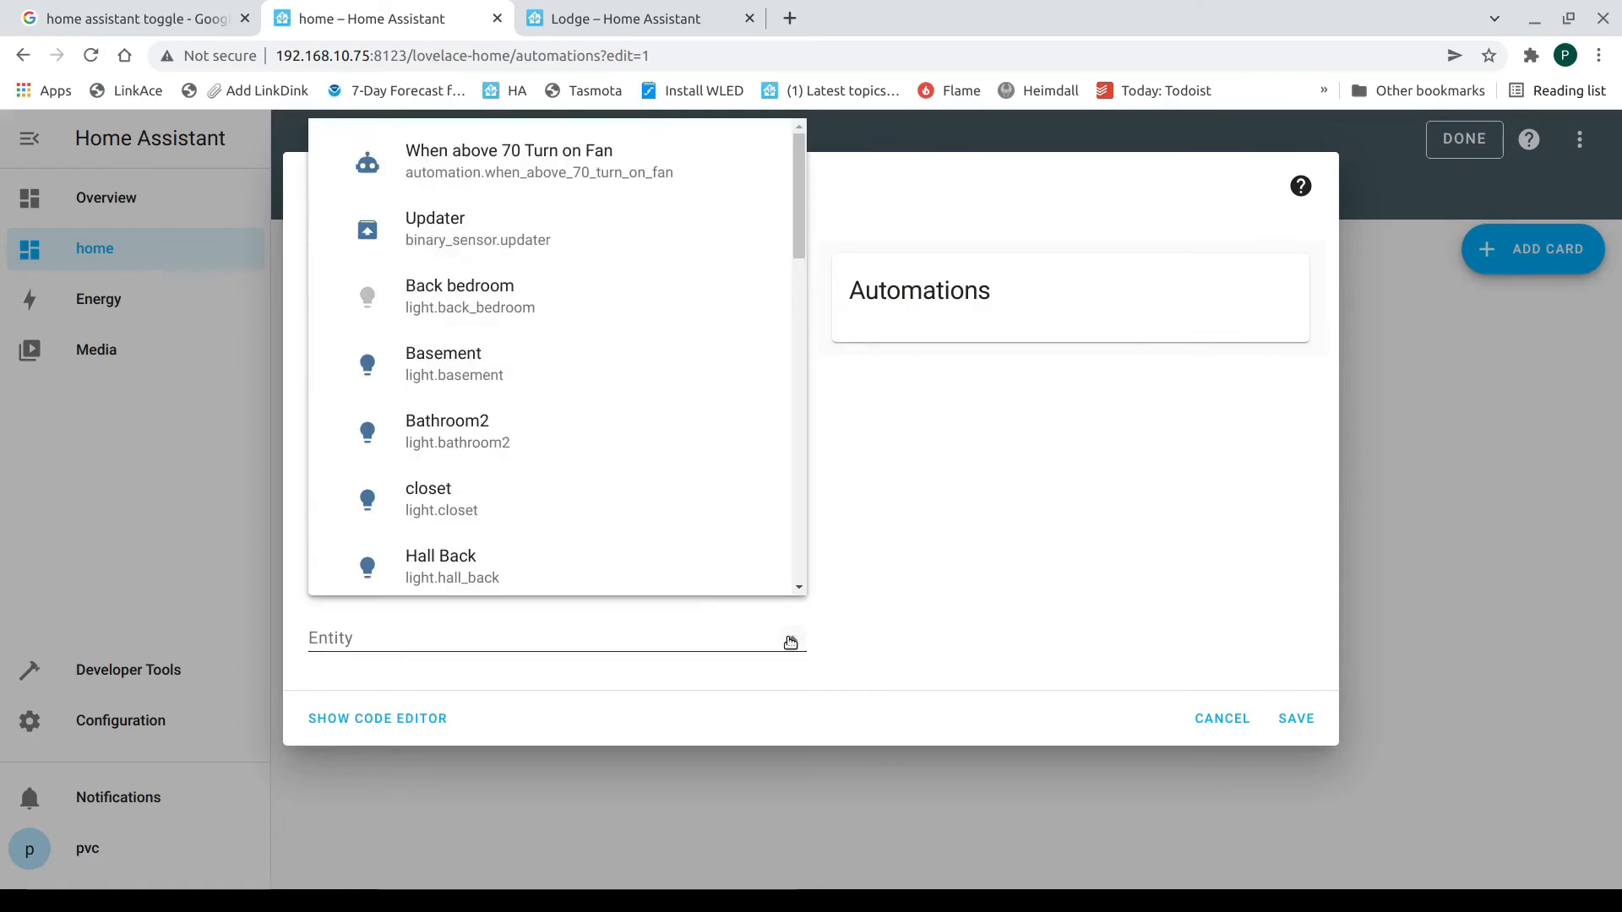
pyautogui.click(542, 170)
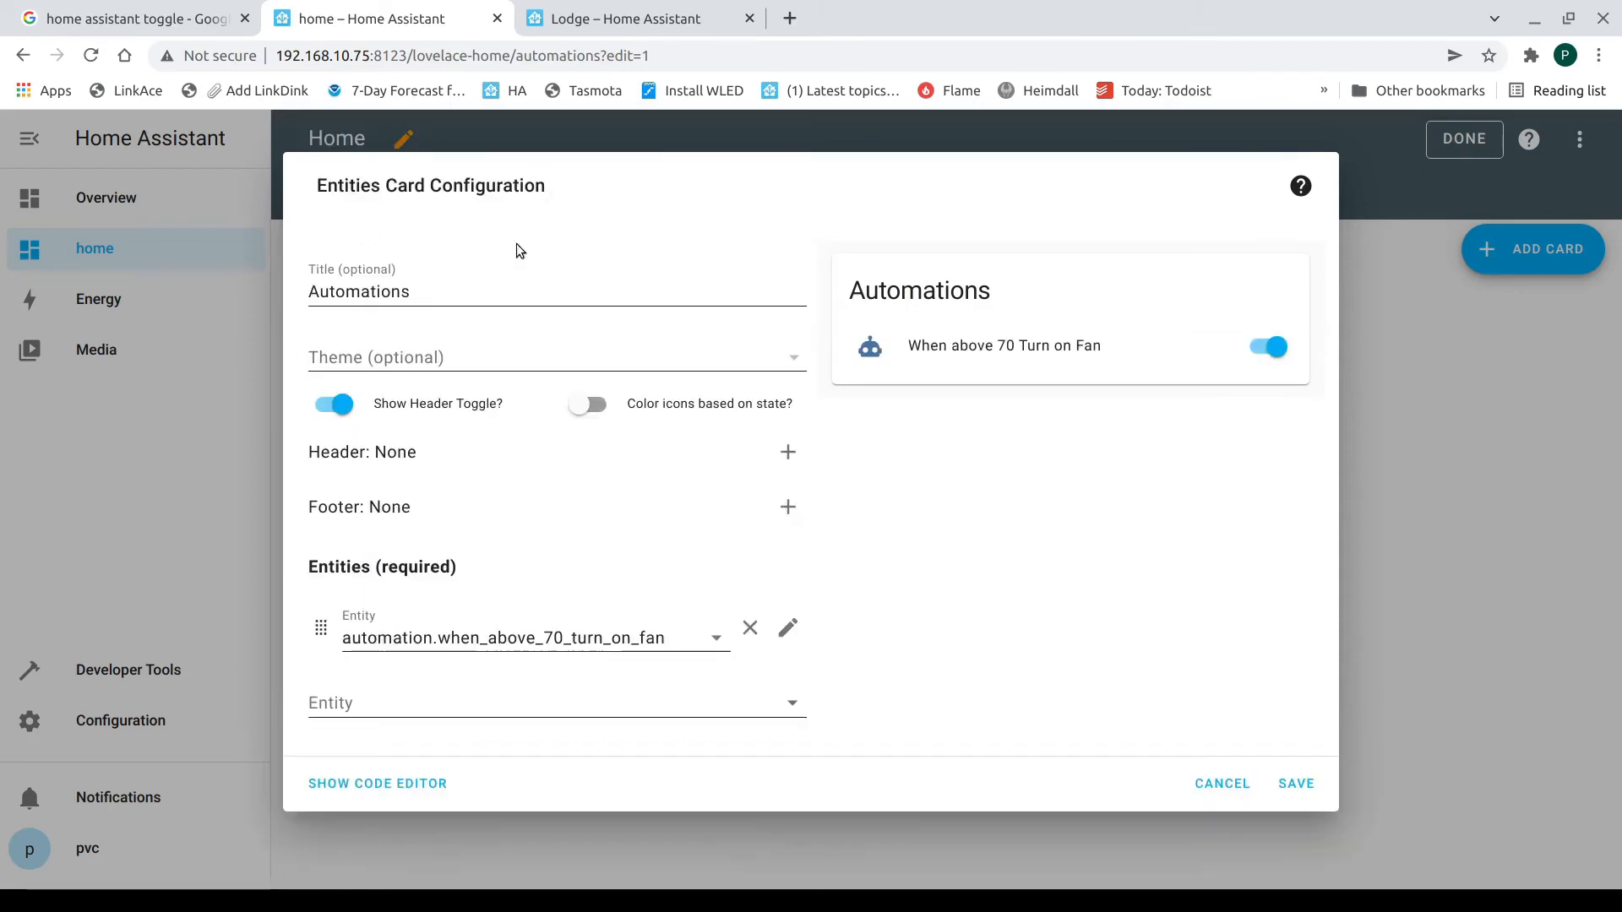
pyautogui.click(1300, 790)
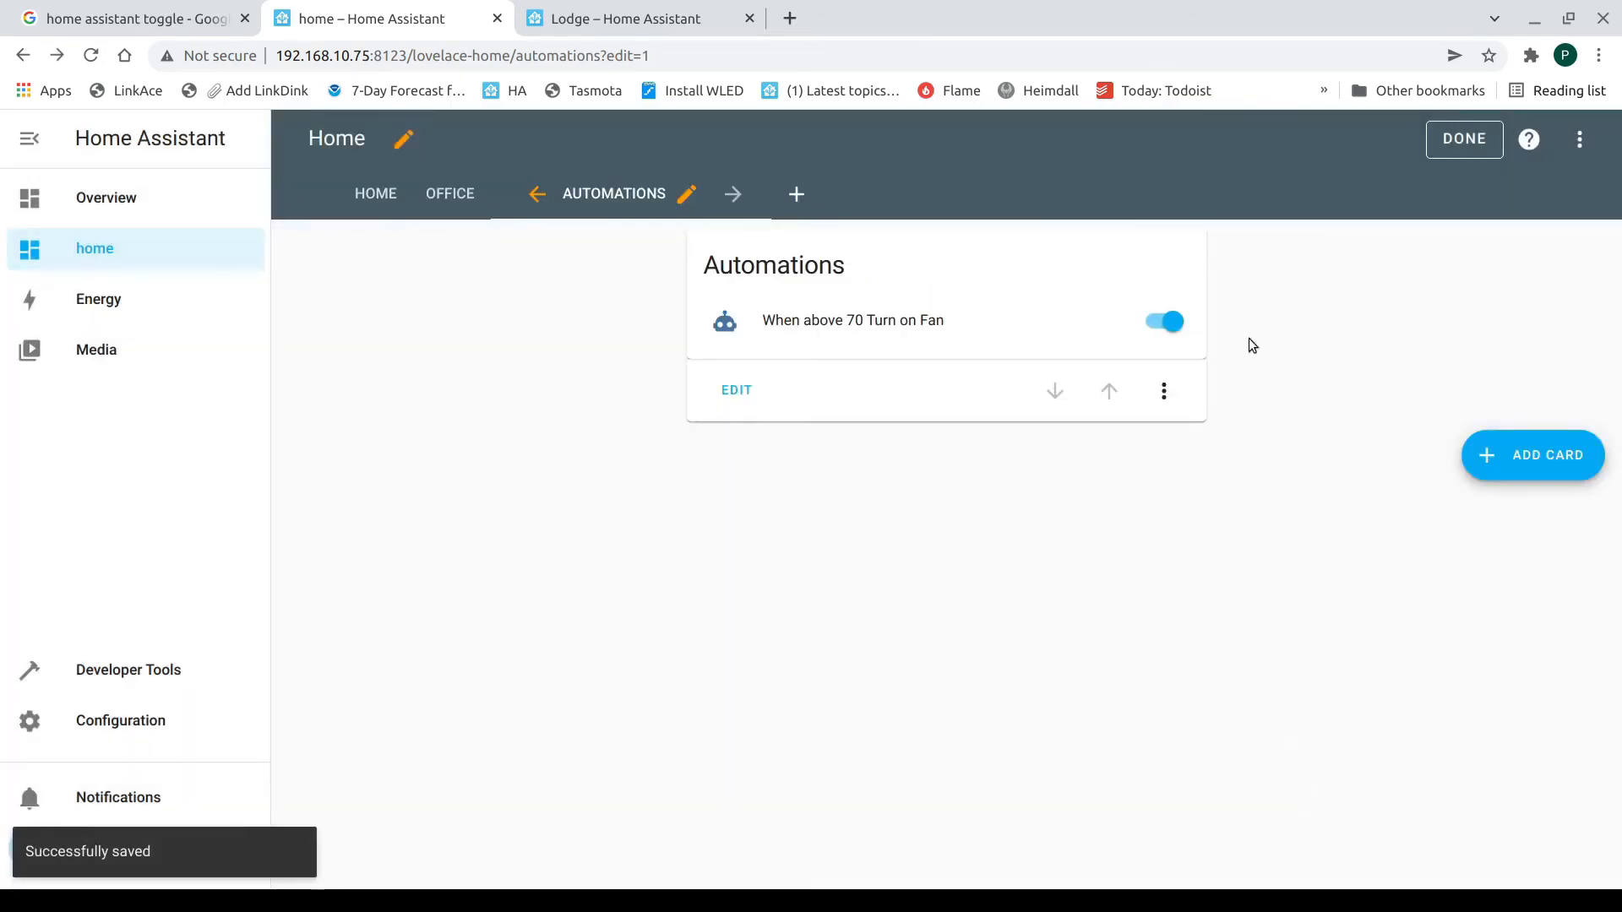
# Switch the automation off and back on from its new card, and finish editing the dashboard.
pyautogui.click(1165, 326)
pyautogui.click(1168, 329)
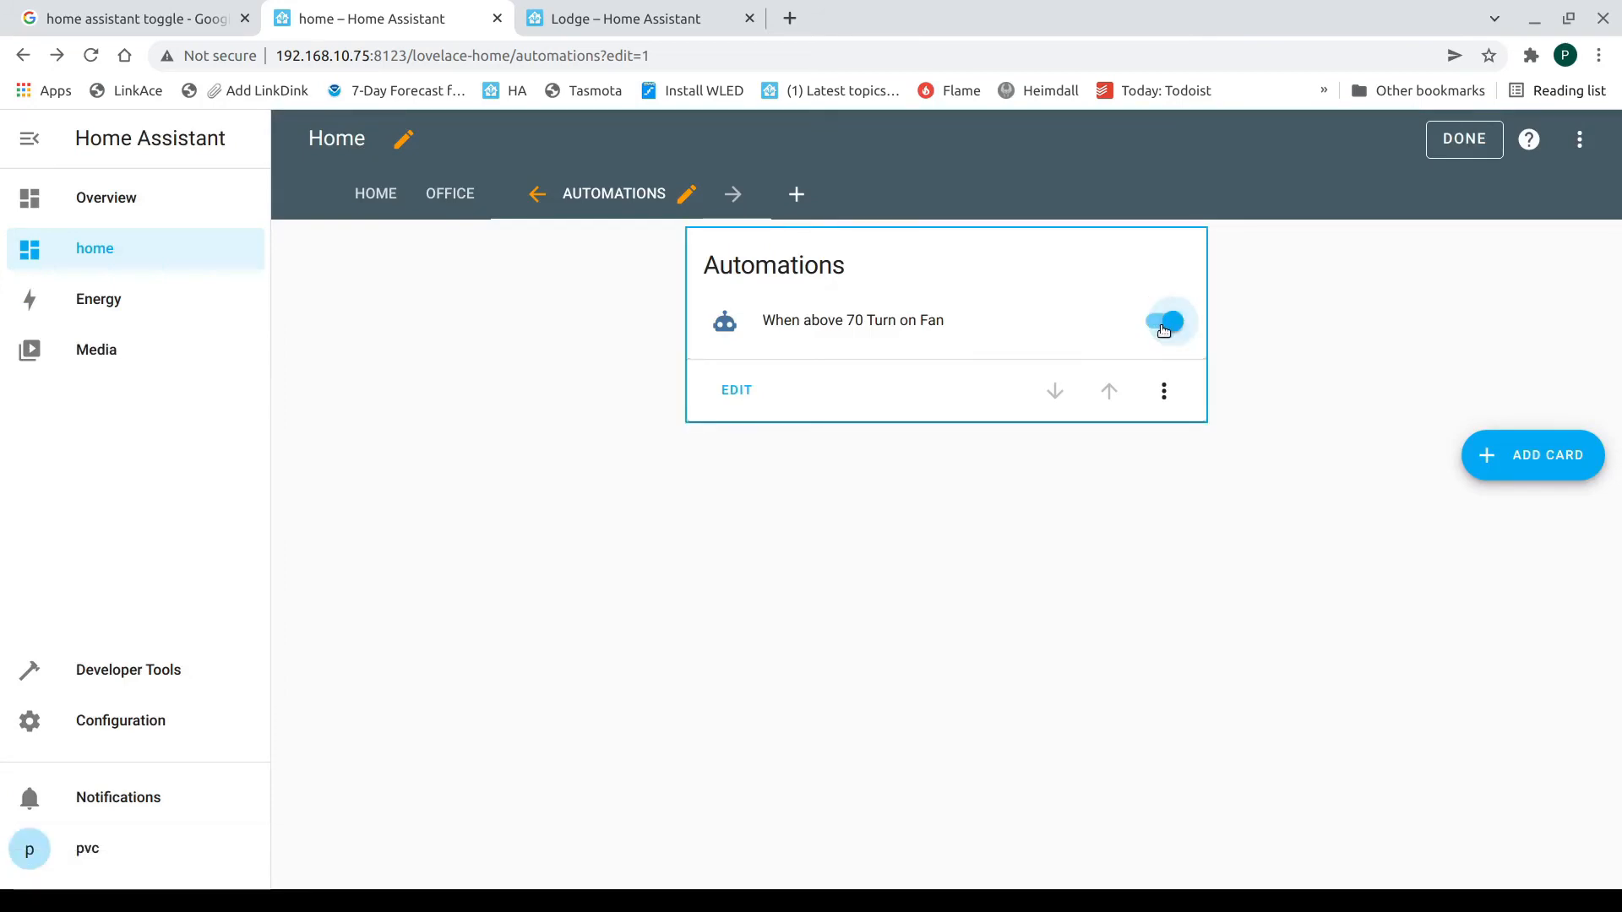
pyautogui.click(1459, 150)
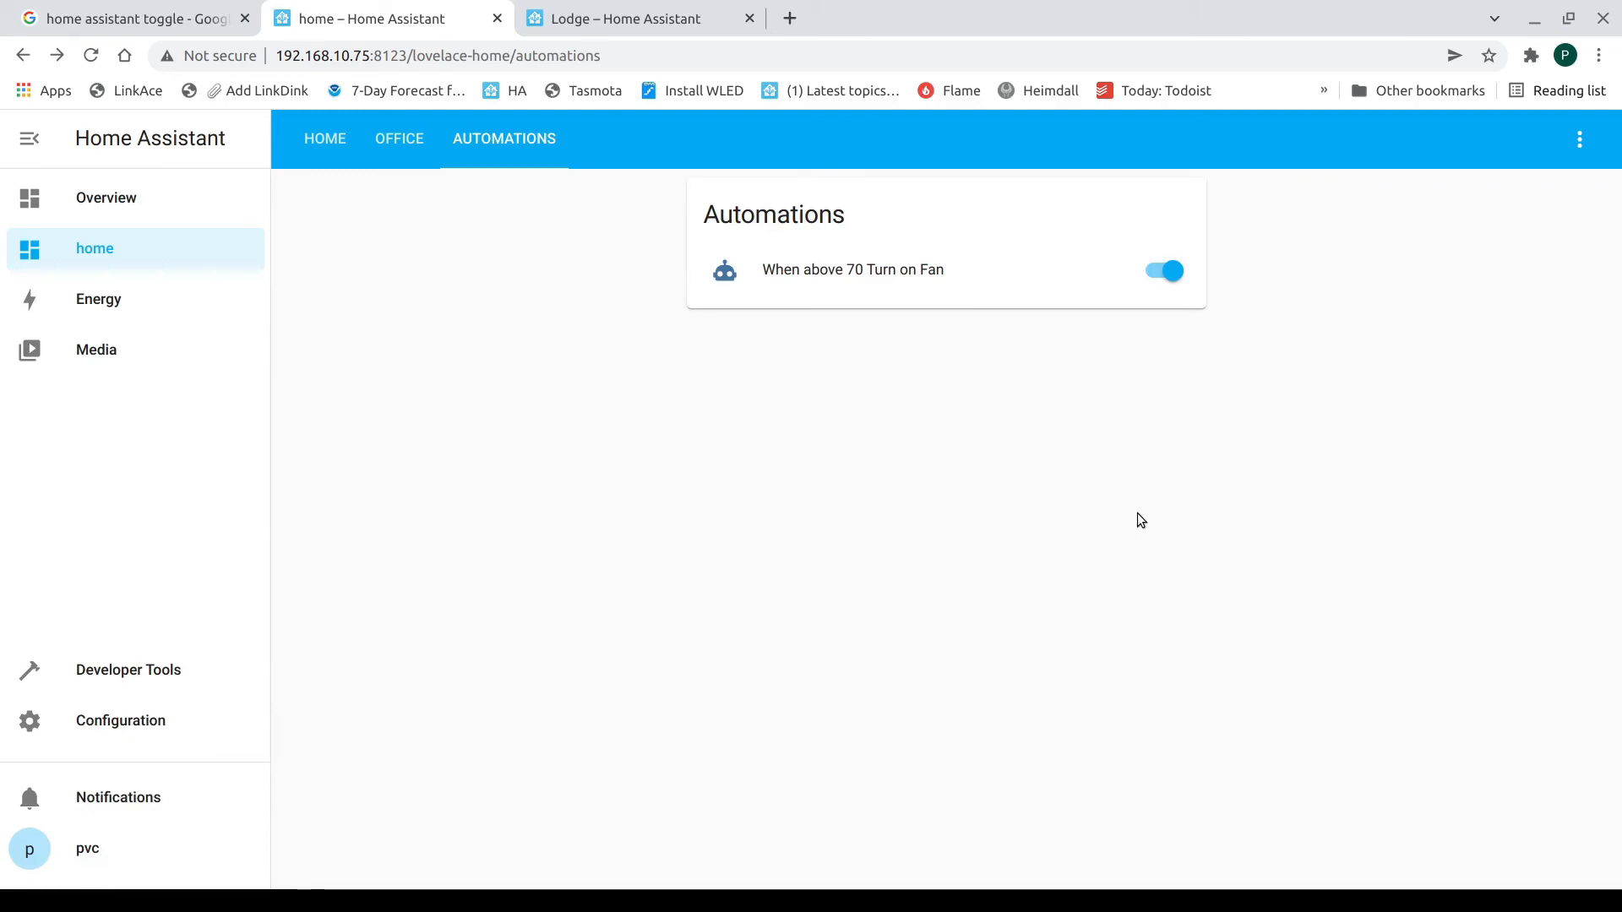
# Create a Toggle helper named Test1 in the Automations & Scenes configuration.
pyautogui.click(116, 725)
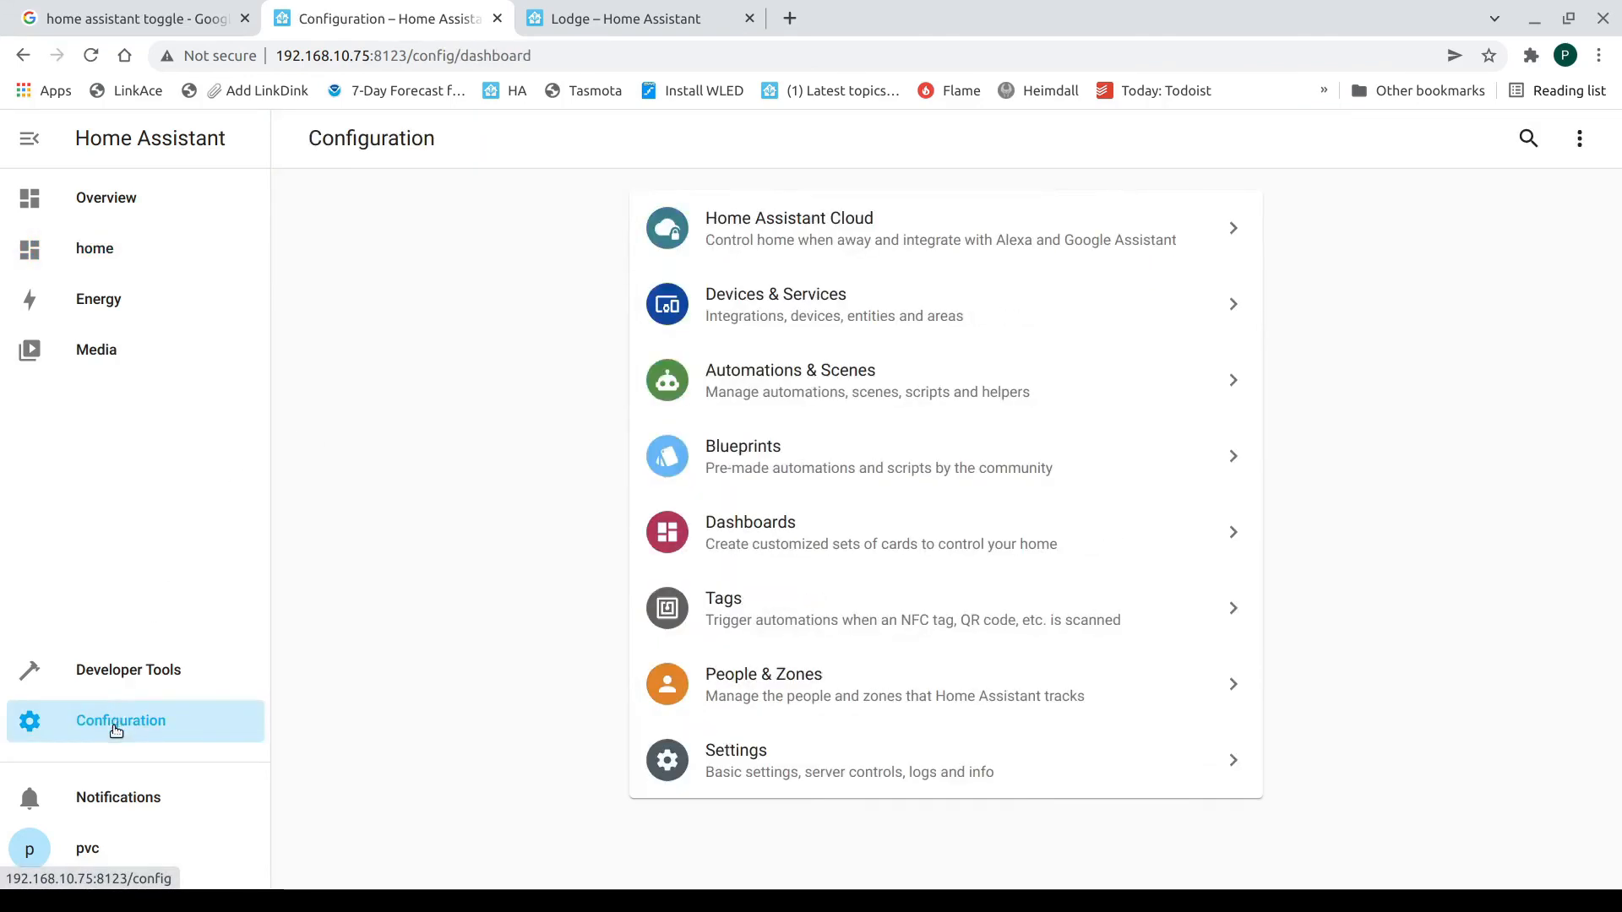
pyautogui.click(759, 386)
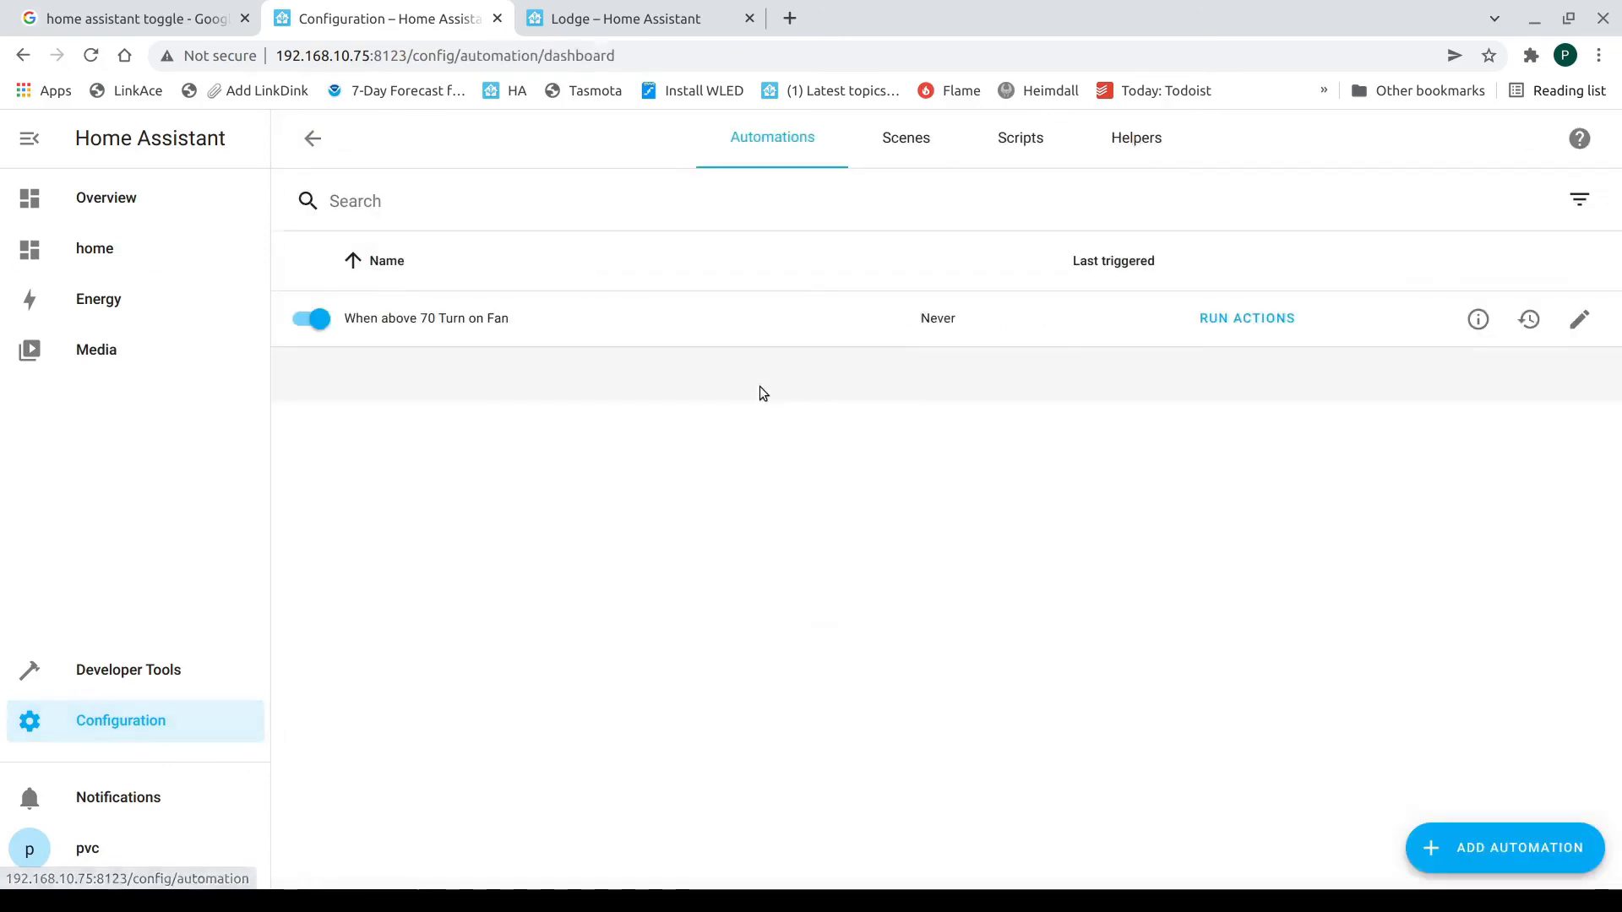
pyautogui.click(1149, 152)
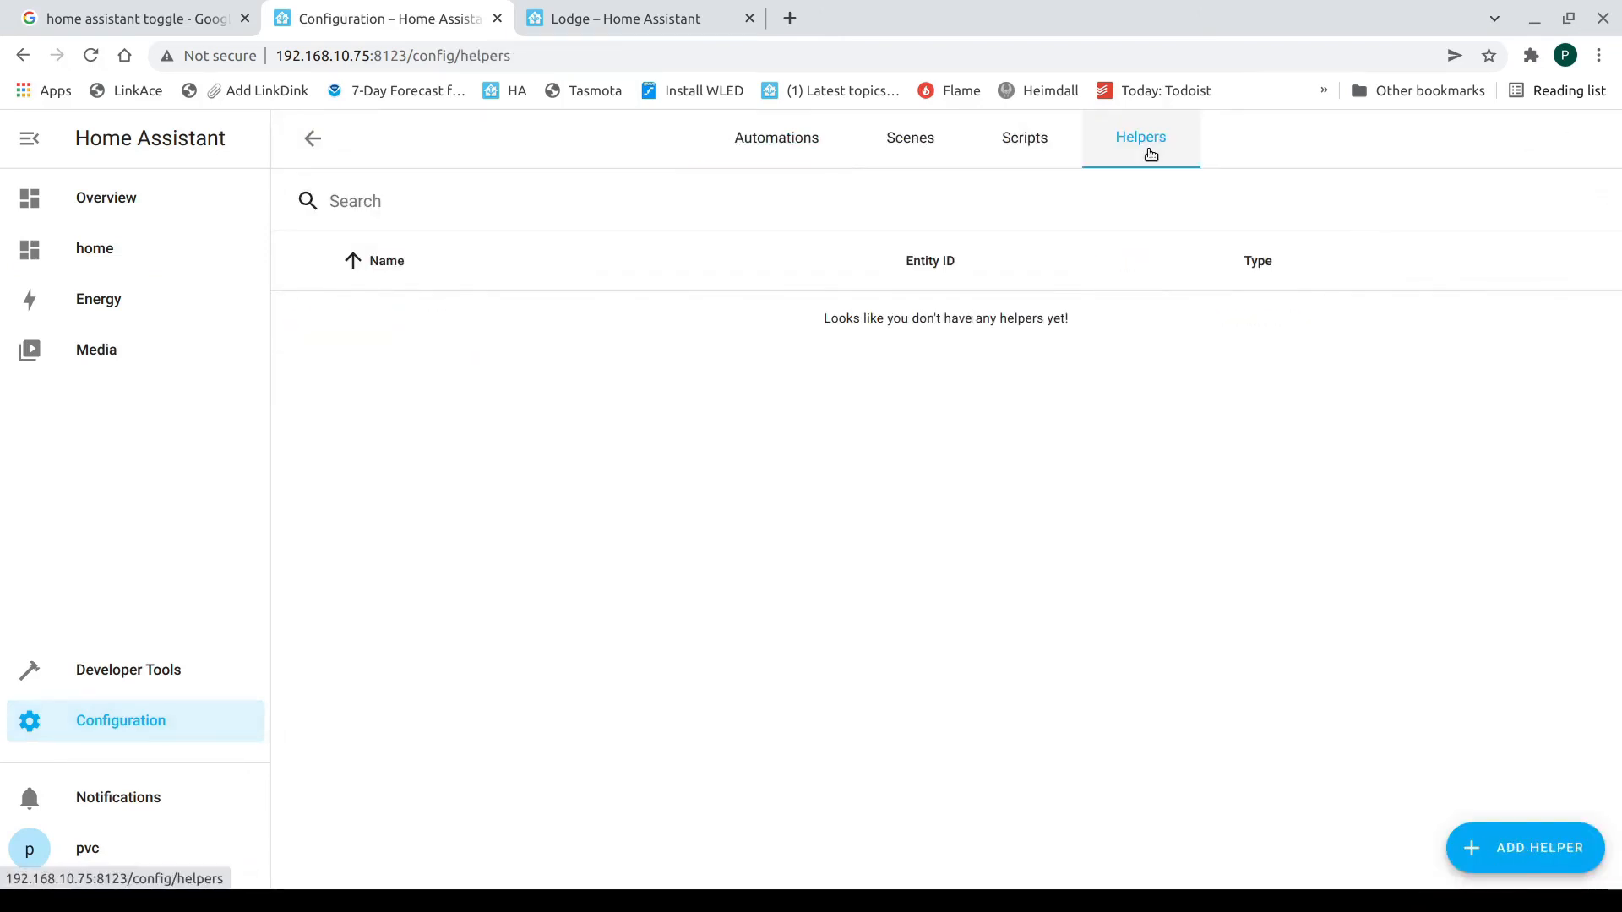
pyautogui.click(1525, 853)
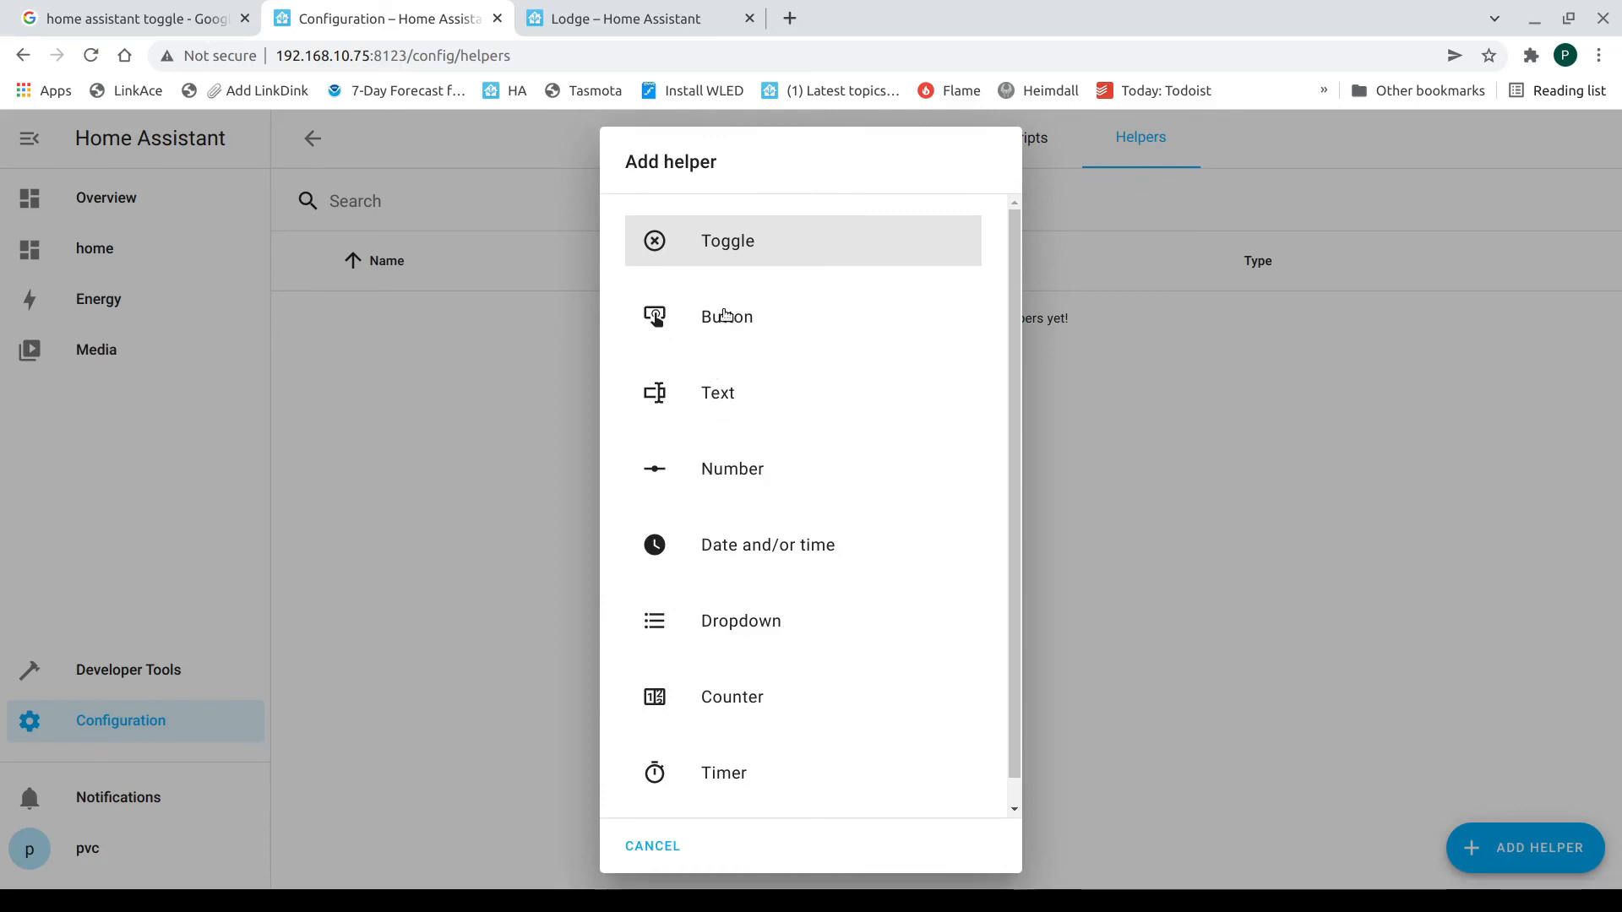
pyautogui.click(735, 245)
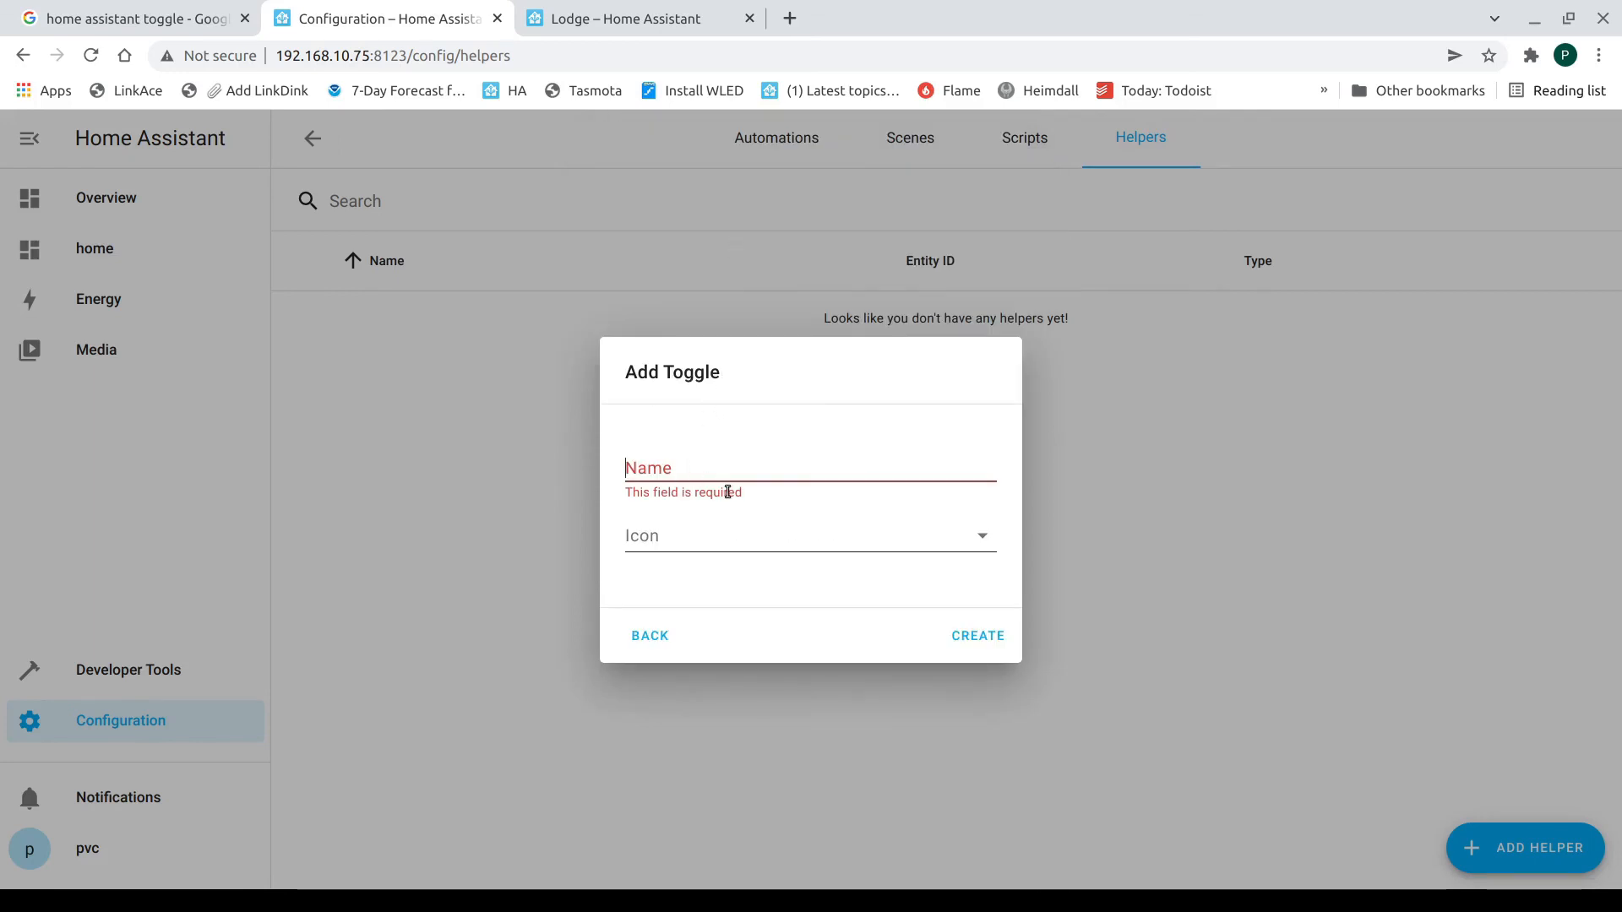
pyautogui.write('Test')
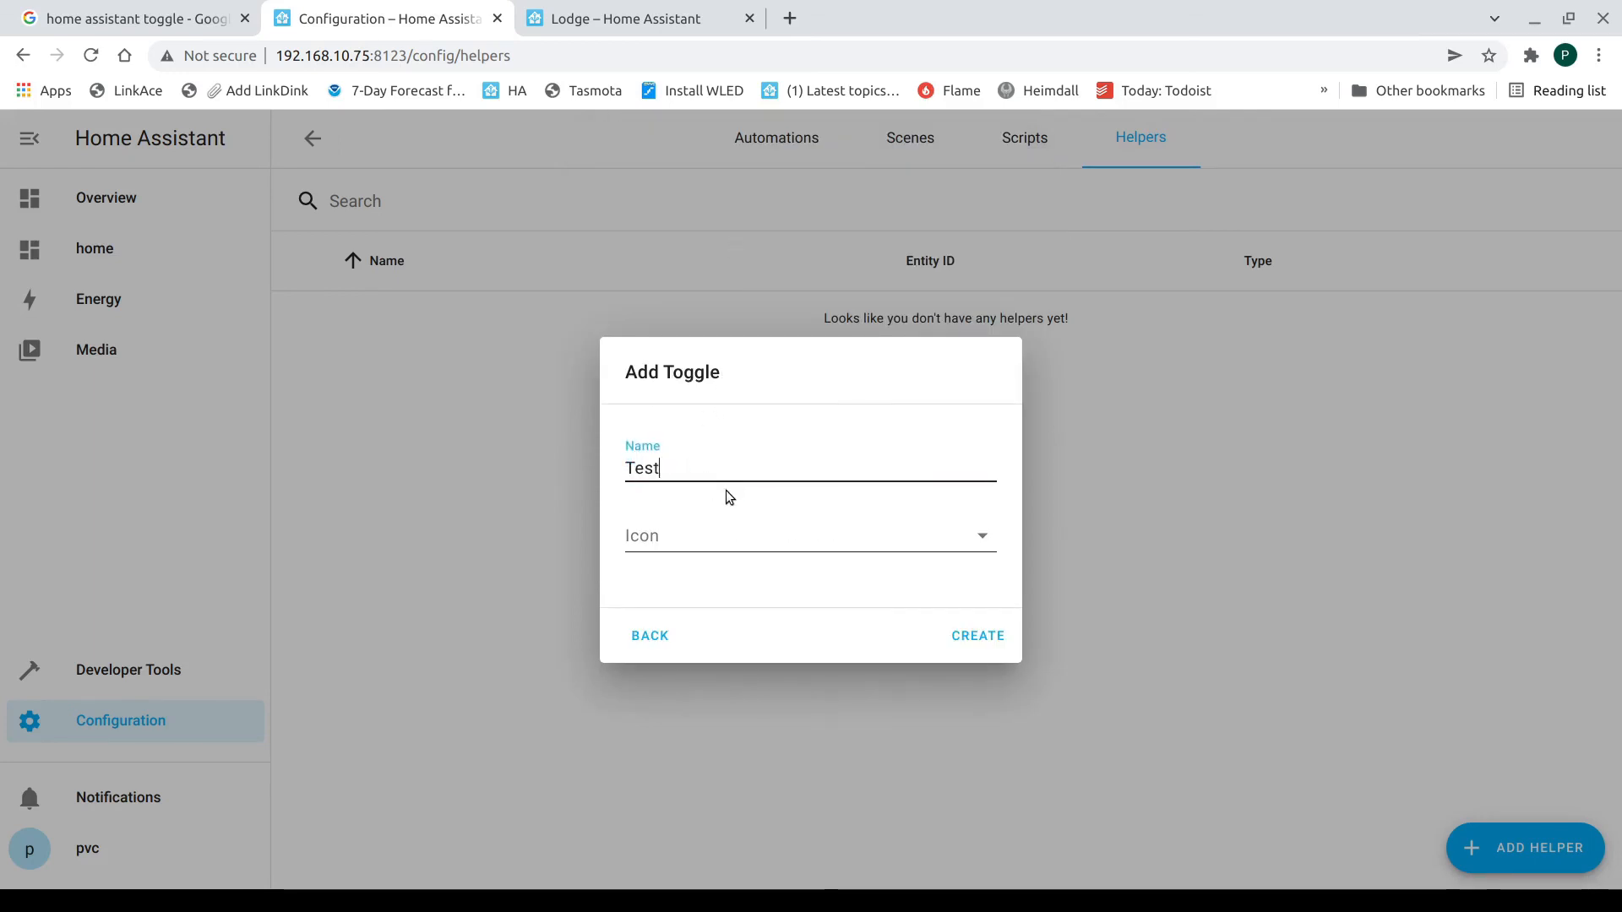
pyautogui.write('1')
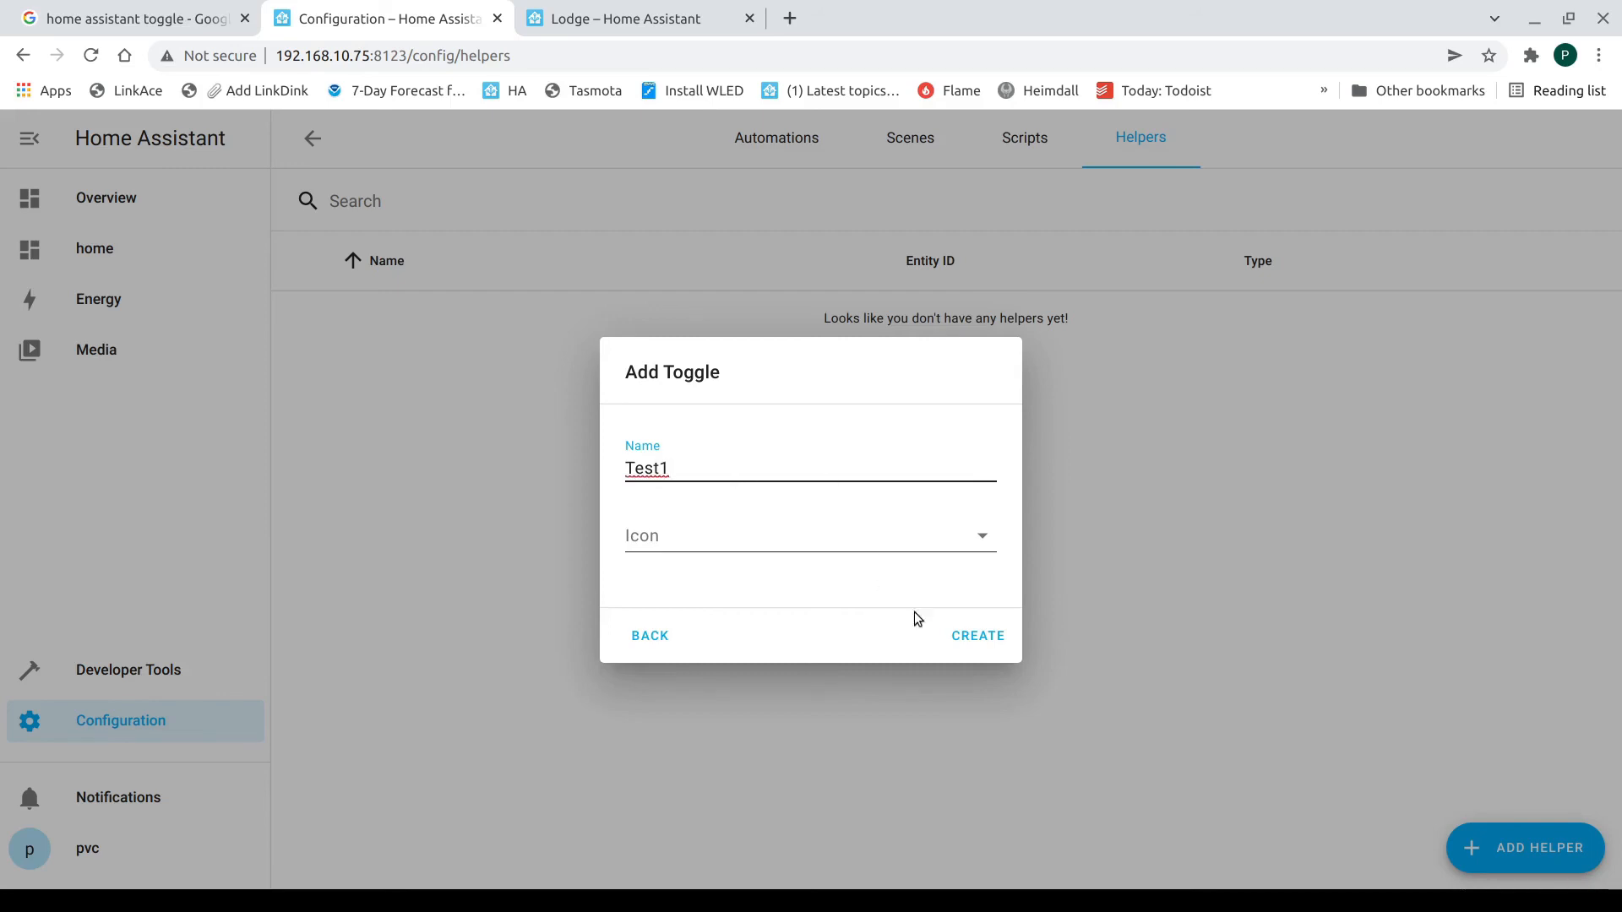
pyautogui.click(965, 642)
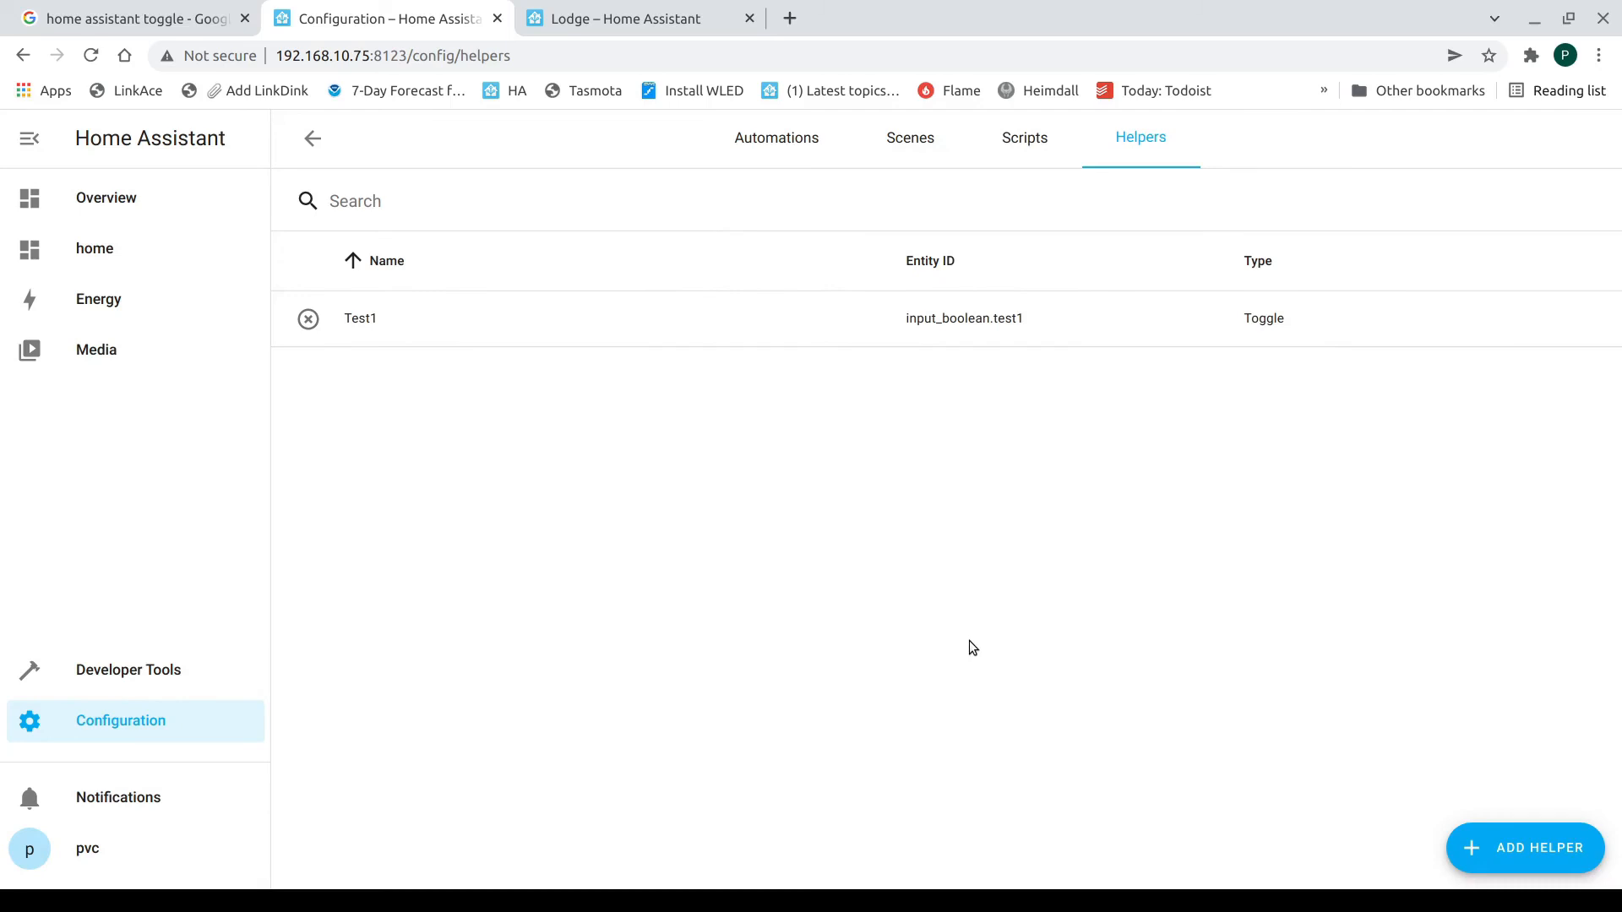
# Create a second Toggle helper named Test2.
pyautogui.click(1524, 849)
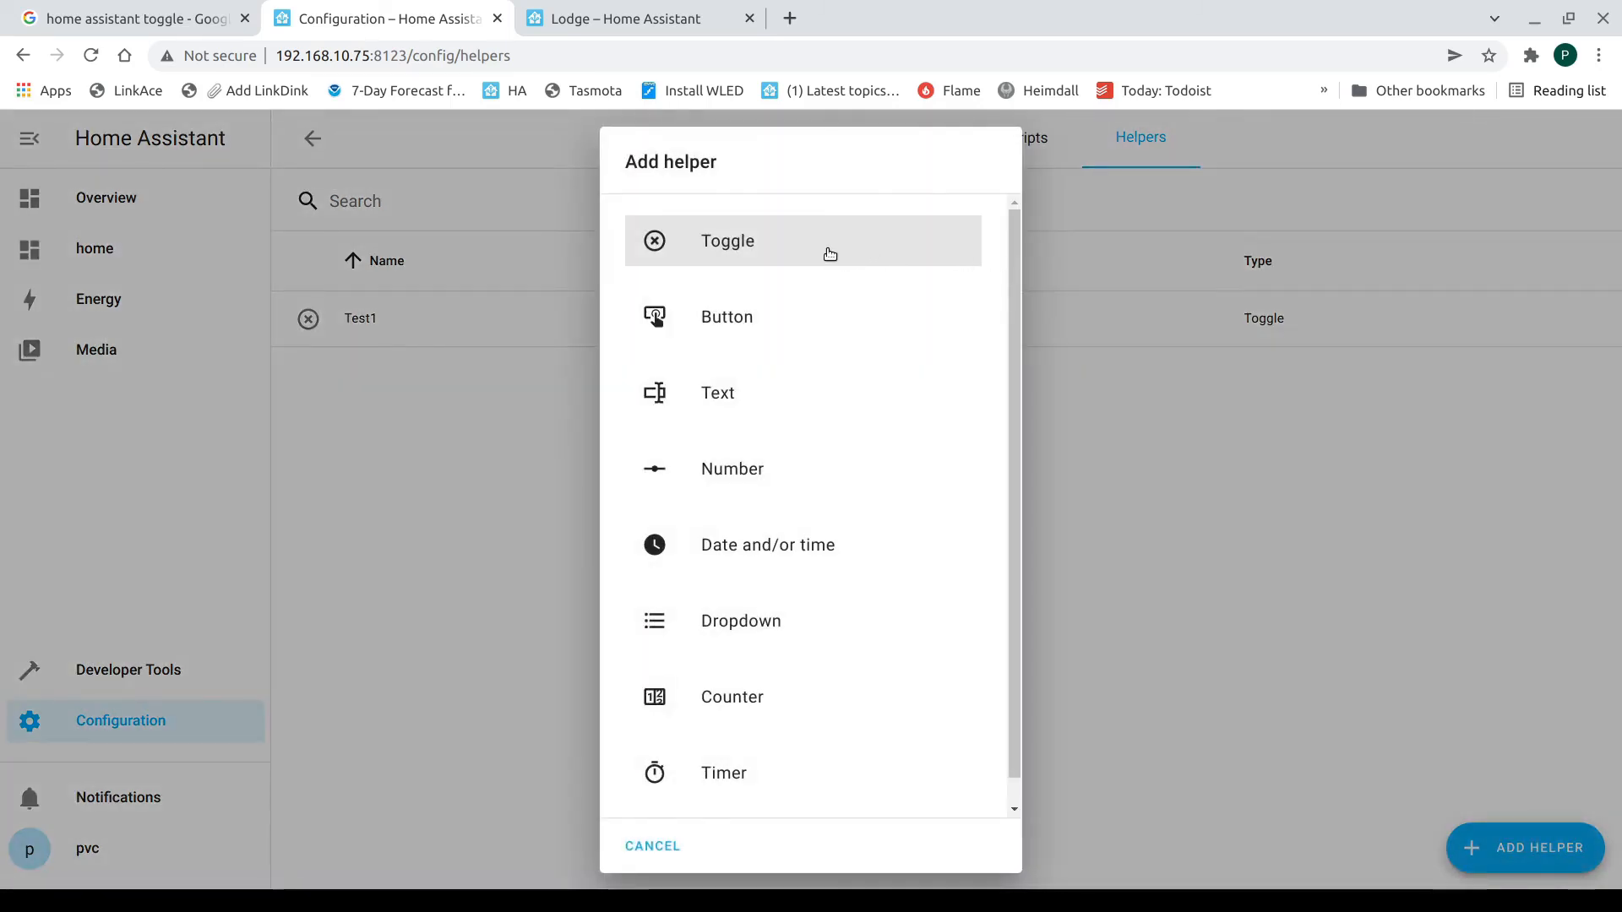
pyautogui.click(827, 255)
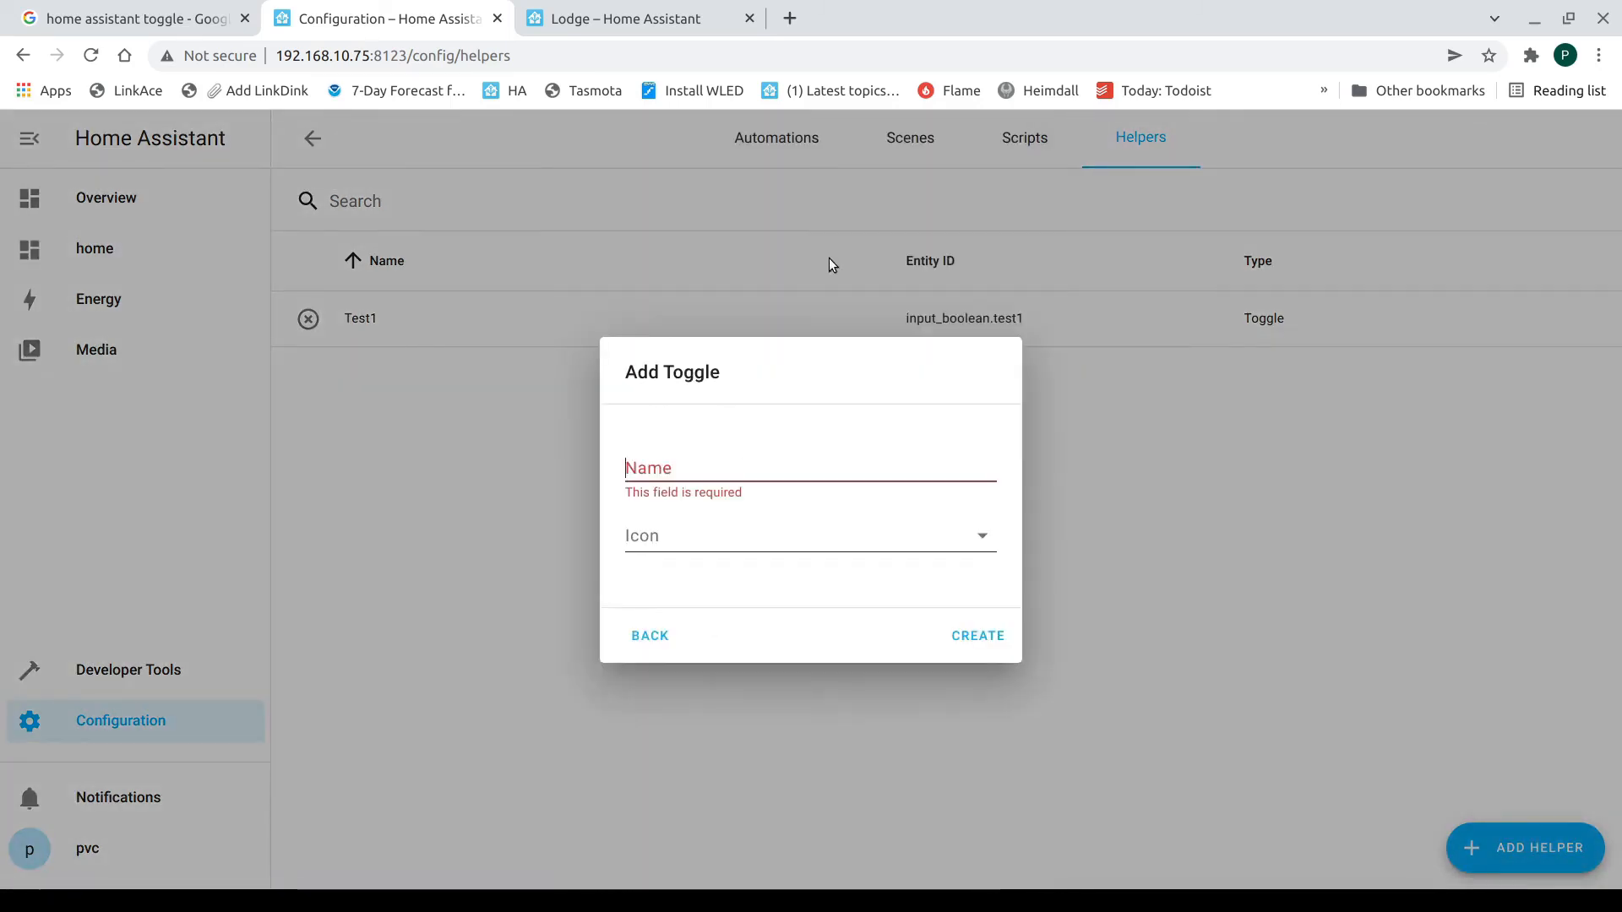
pyautogui.click(631, 444)
pyautogui.write('Test')
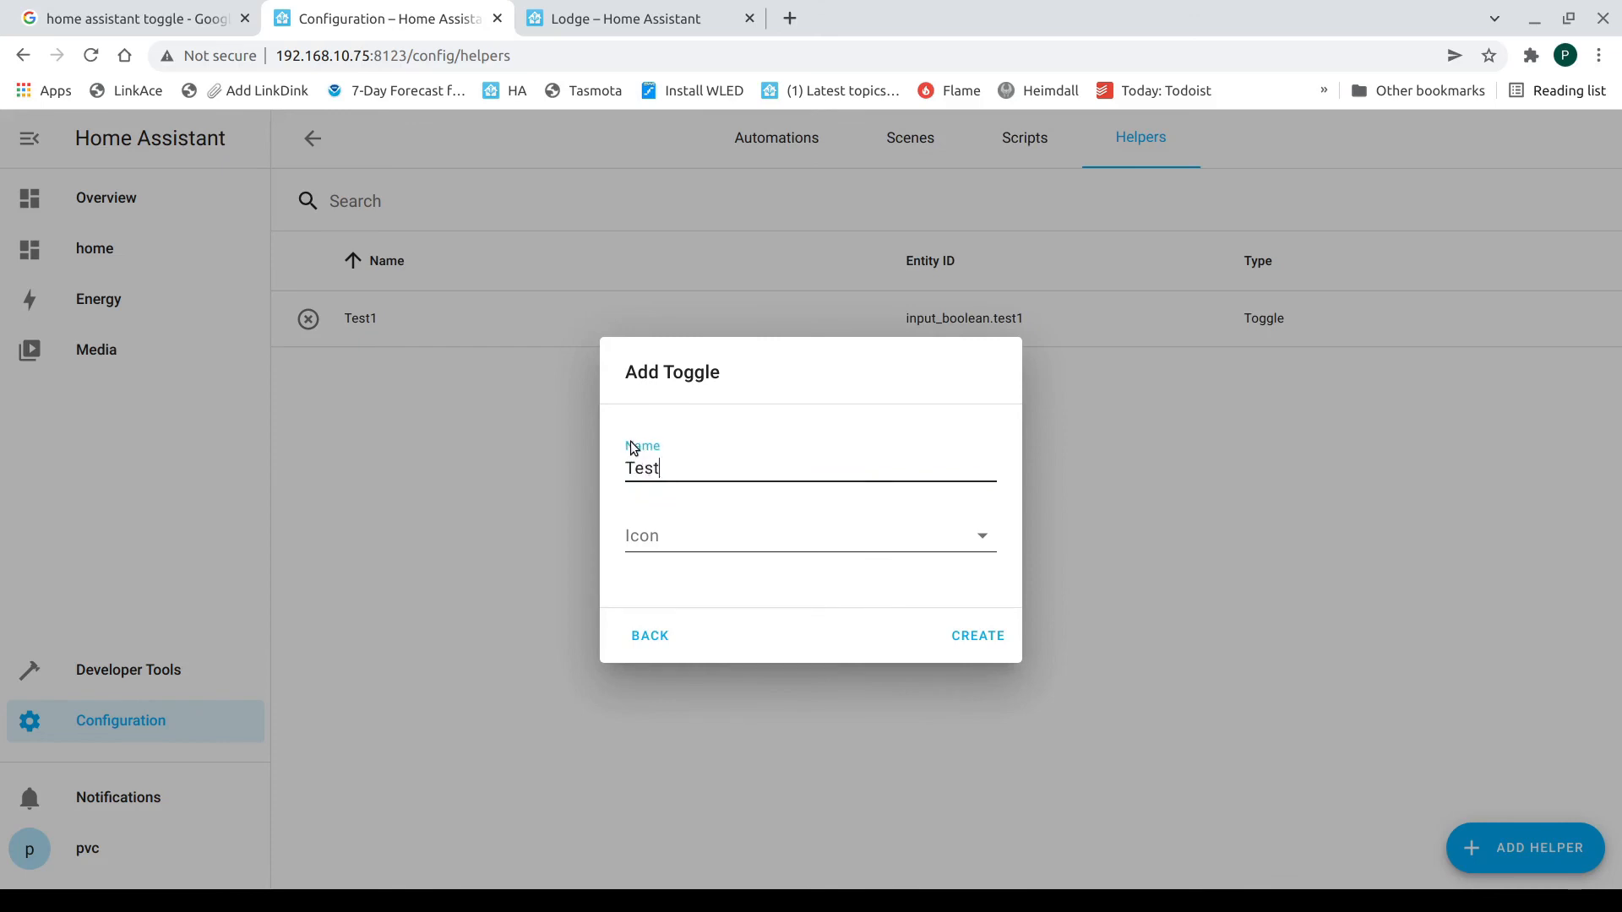
pyautogui.write('2')
pyautogui.press('Return')
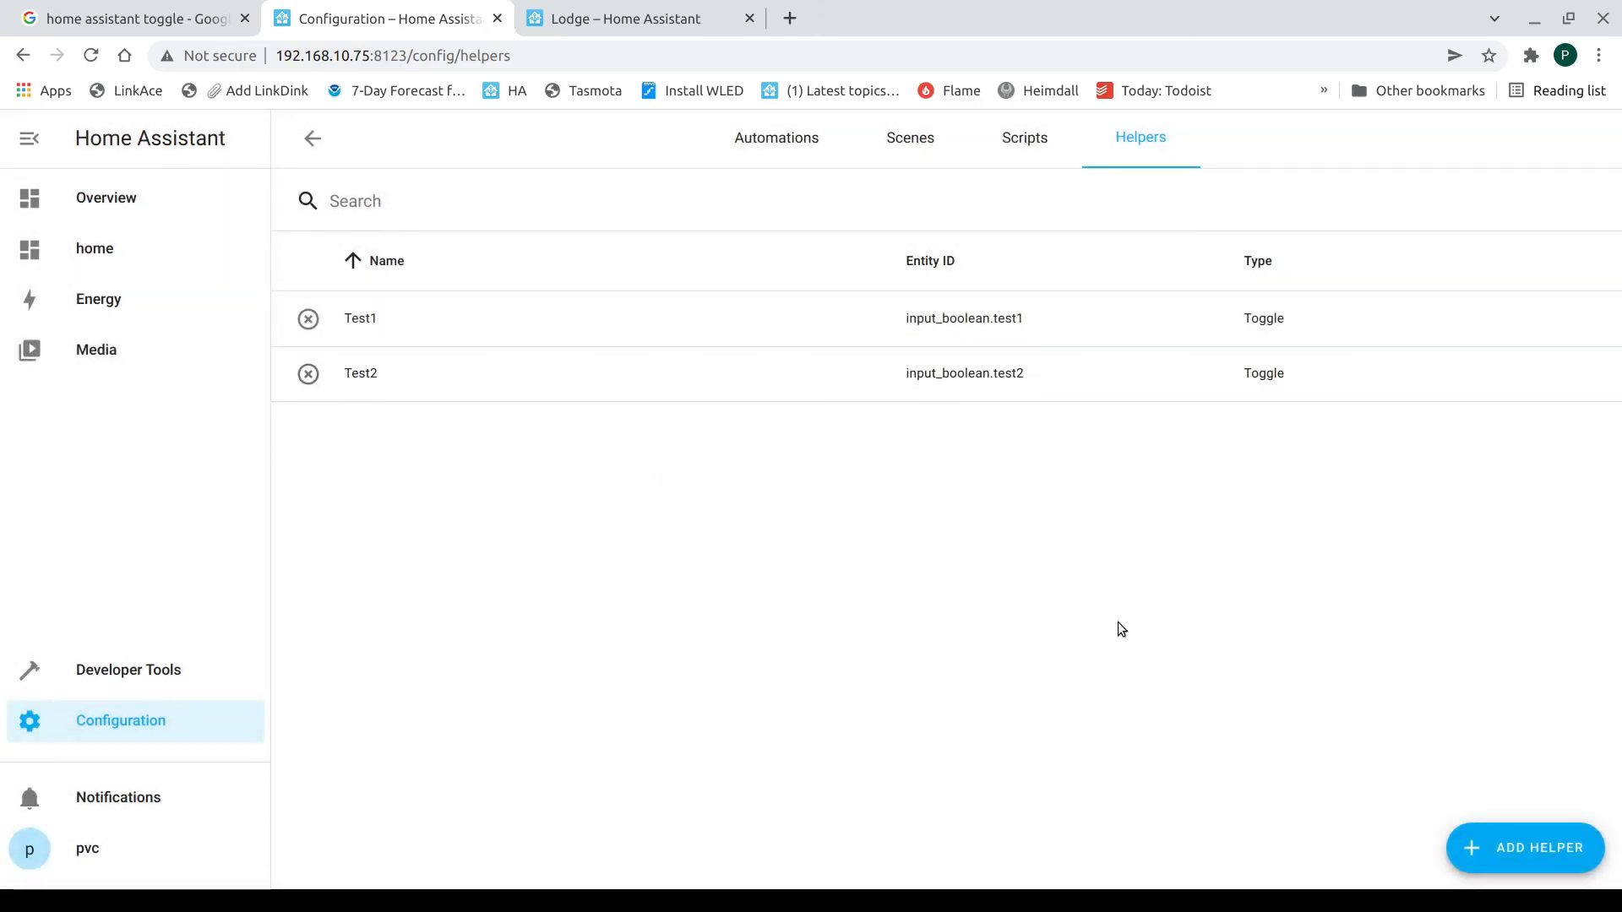
# Create a third Toggle helper named Test3.
pyautogui.click(1550, 840)
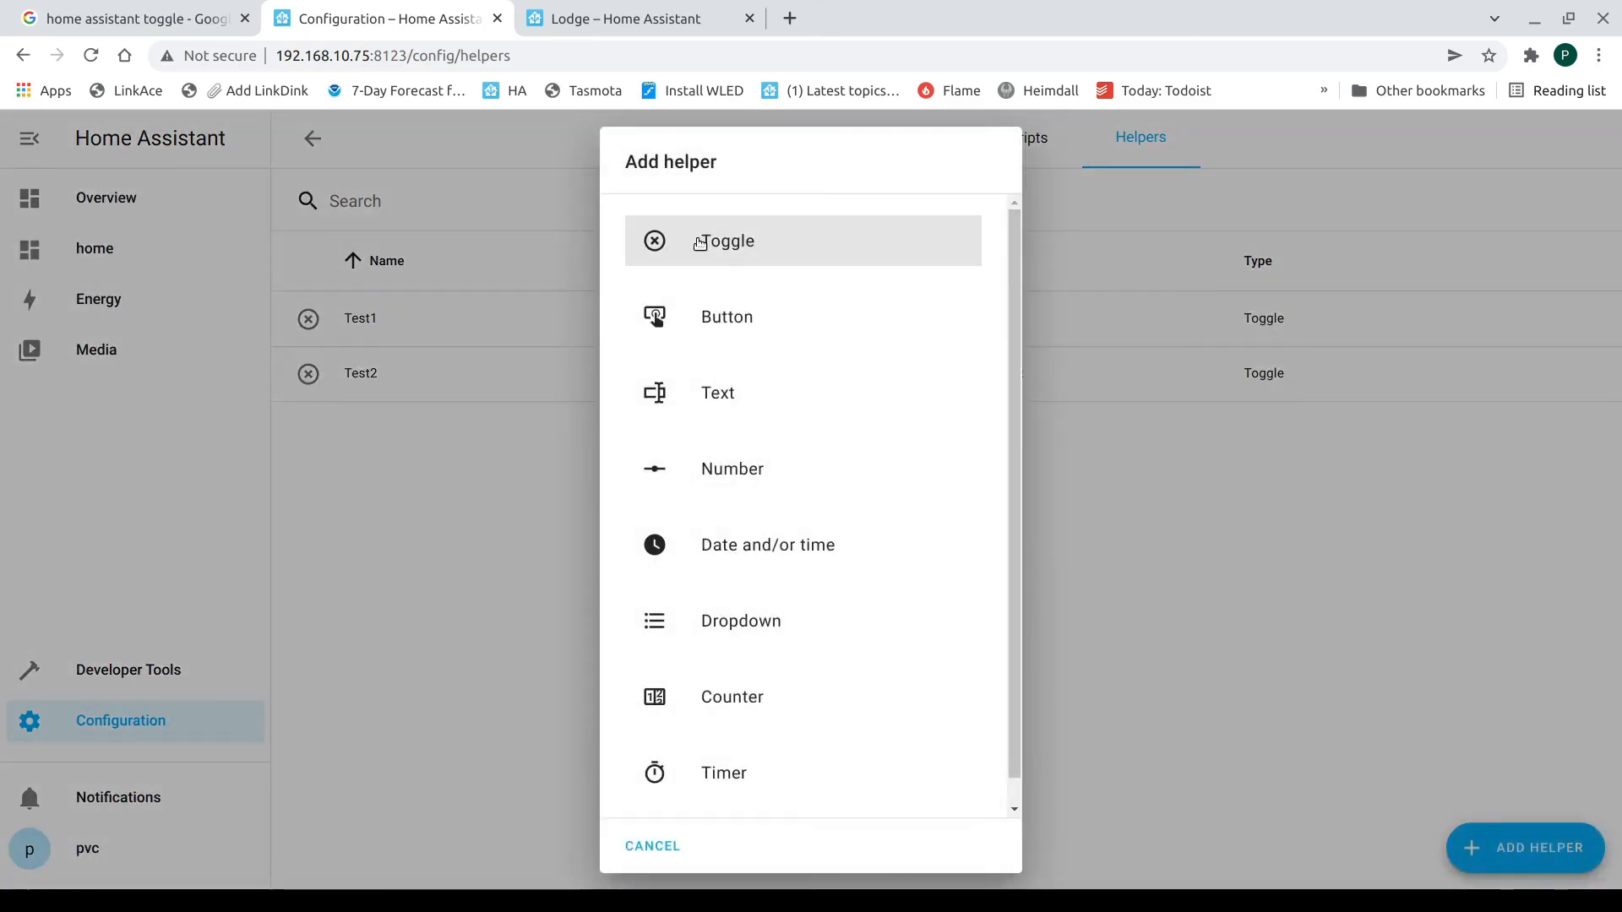
pyautogui.click(785, 272)
pyautogui.write('Test3')
pyautogui.press('Return')
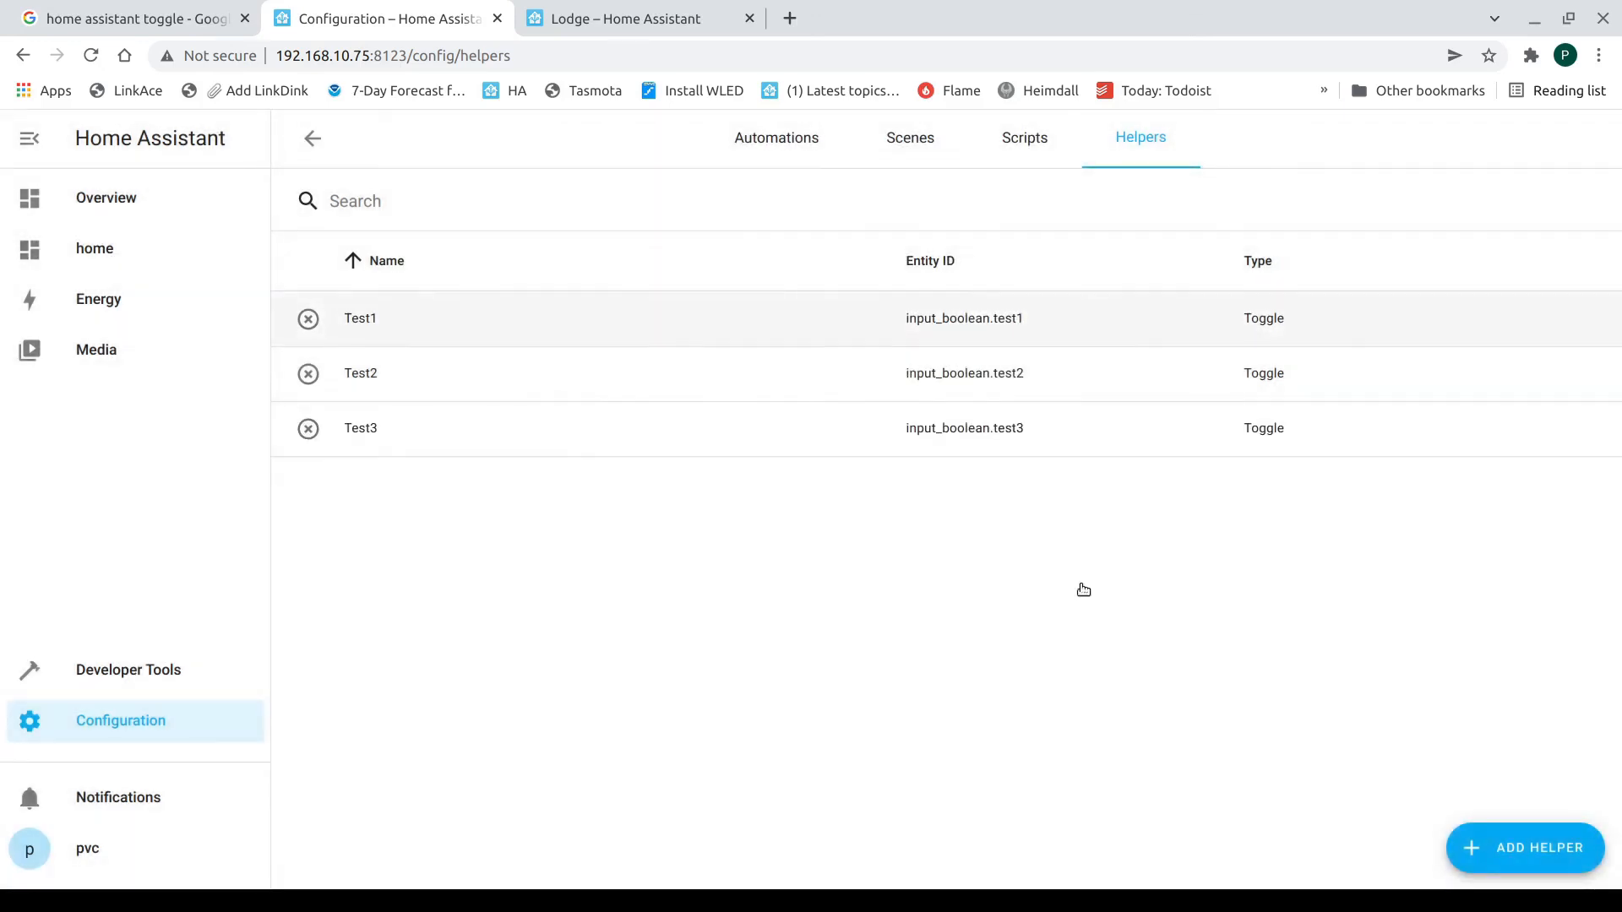
# Create a fourth Toggle helper named Test4.
pyautogui.click(1563, 841)
pyautogui.click(735, 253)
pyautogui.write('Test4')
pyautogui.press('Return')
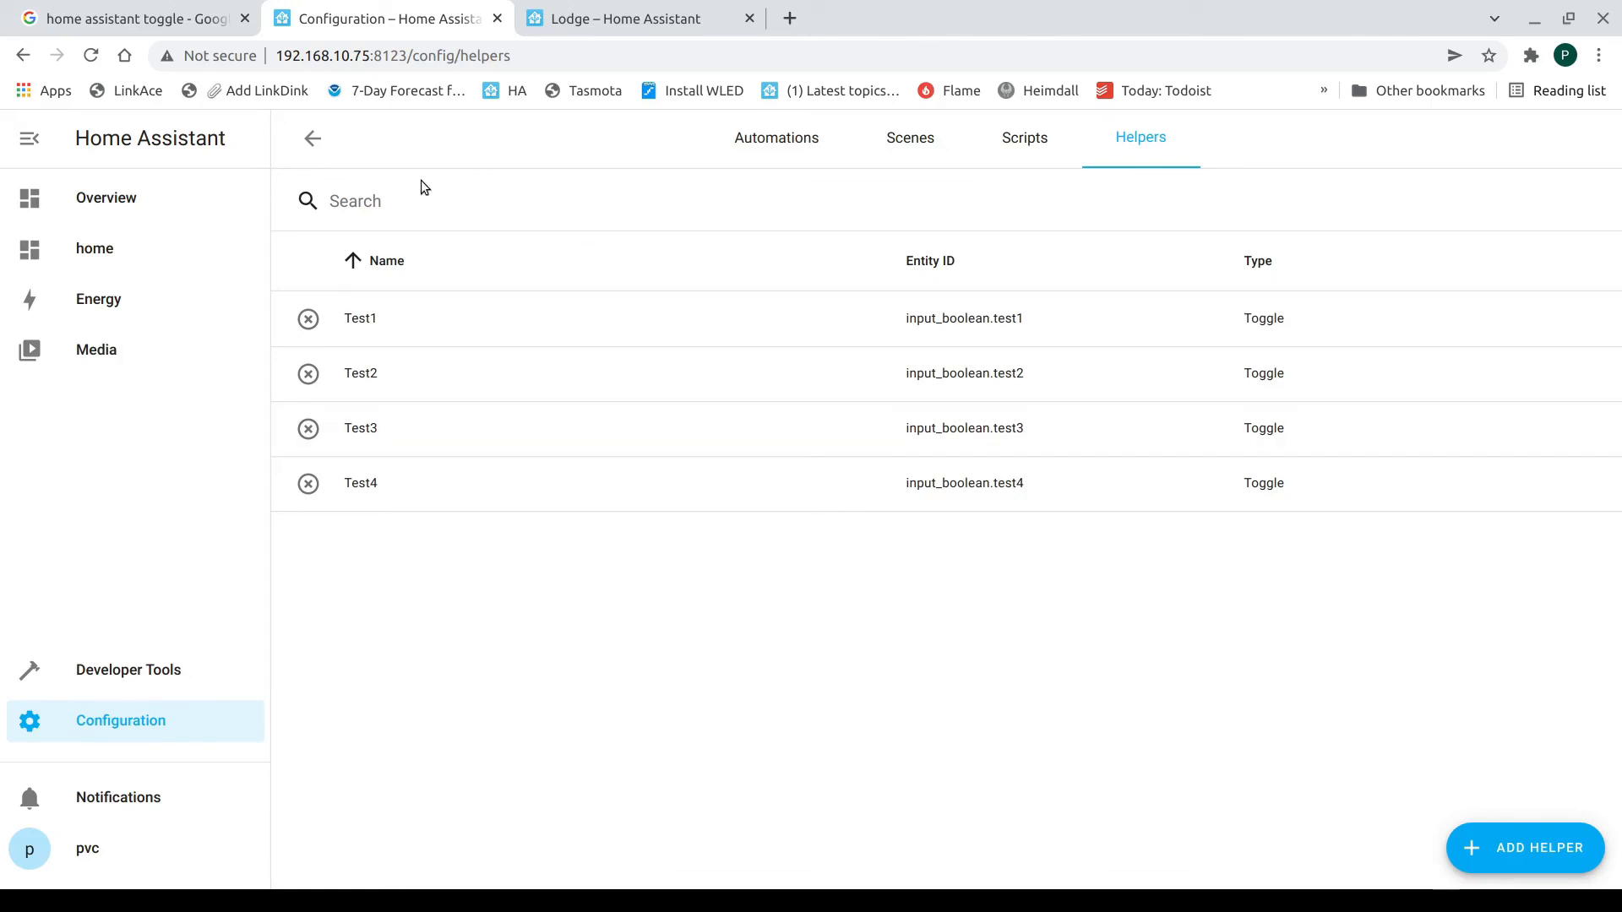
# Add a new view titled Testing Area to the home dashboard.
pyautogui.click(93, 250)
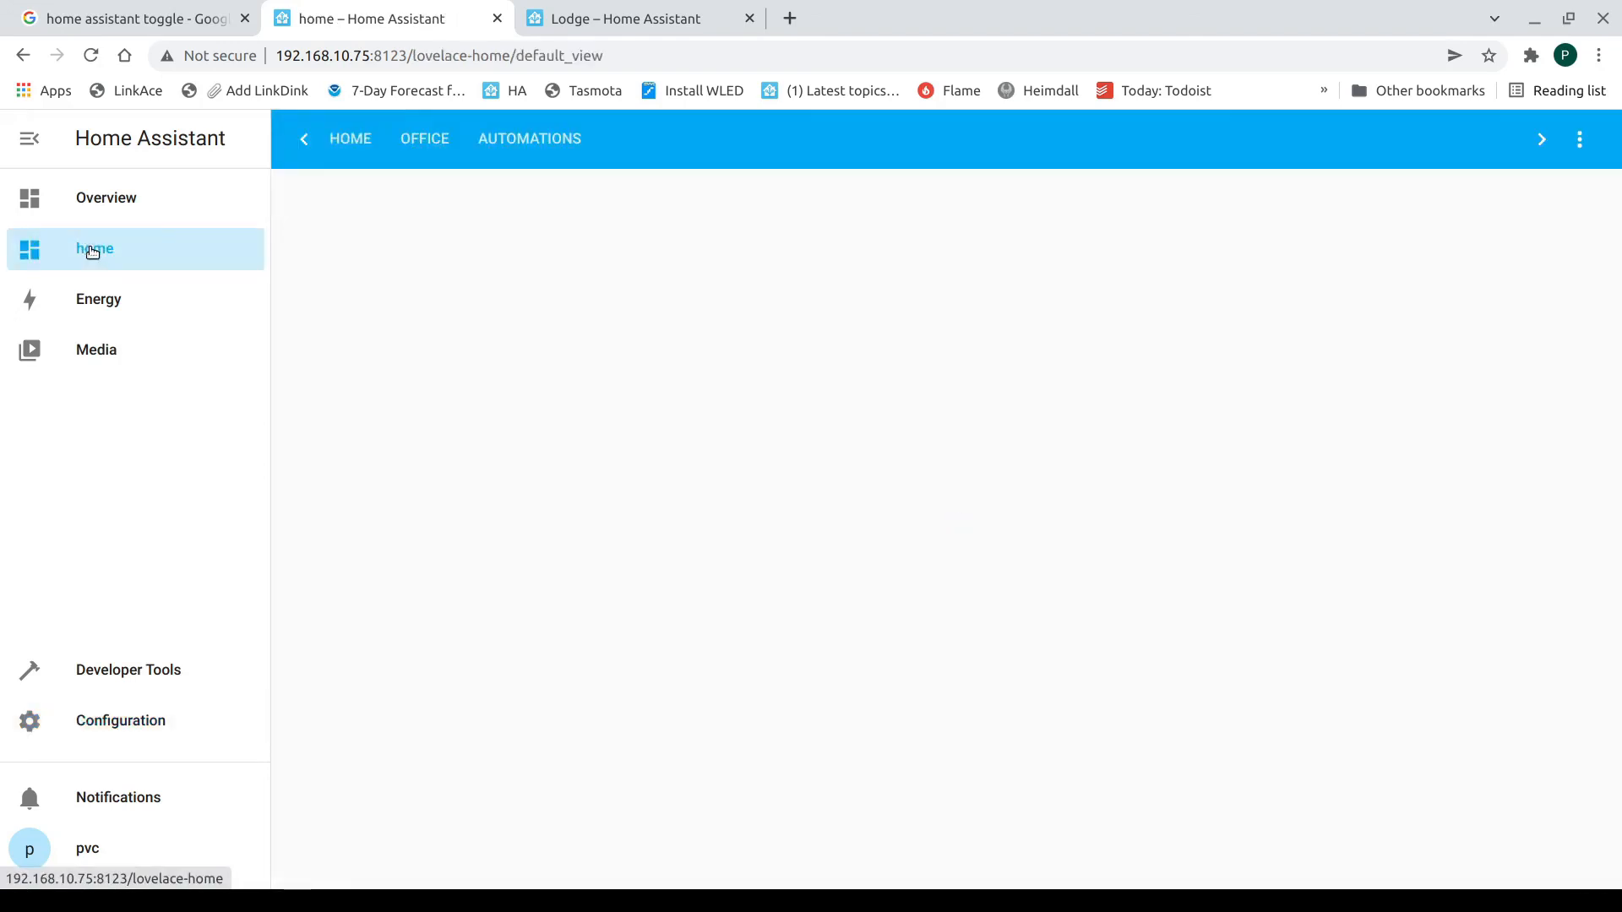
pyautogui.click(1565, 140)
pyautogui.click(1515, 201)
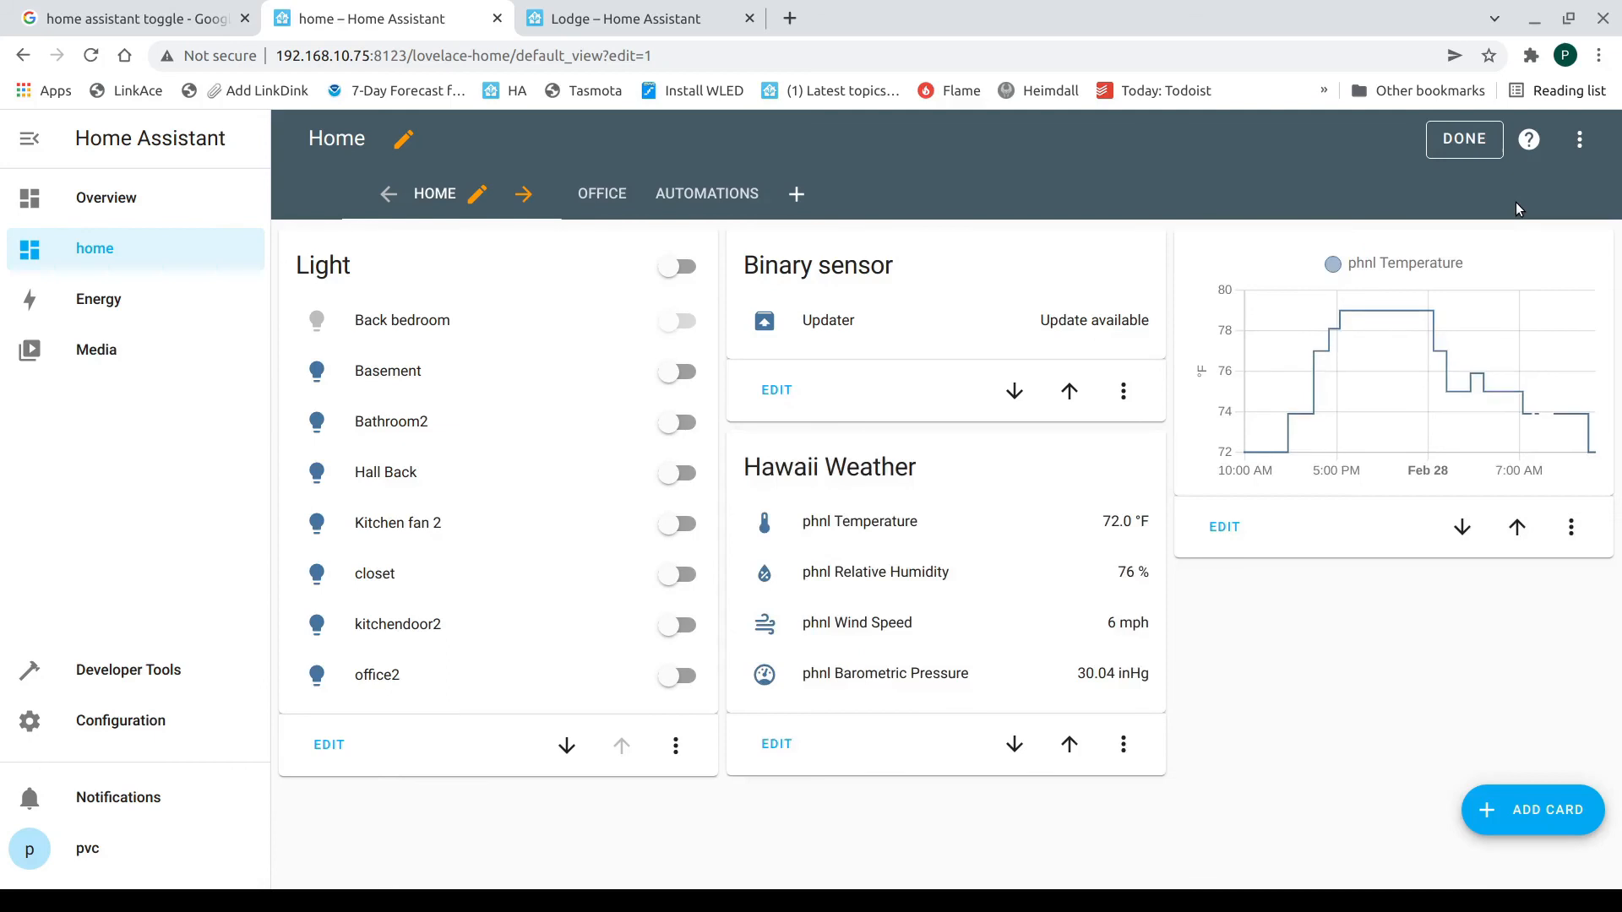
pyautogui.click(799, 193)
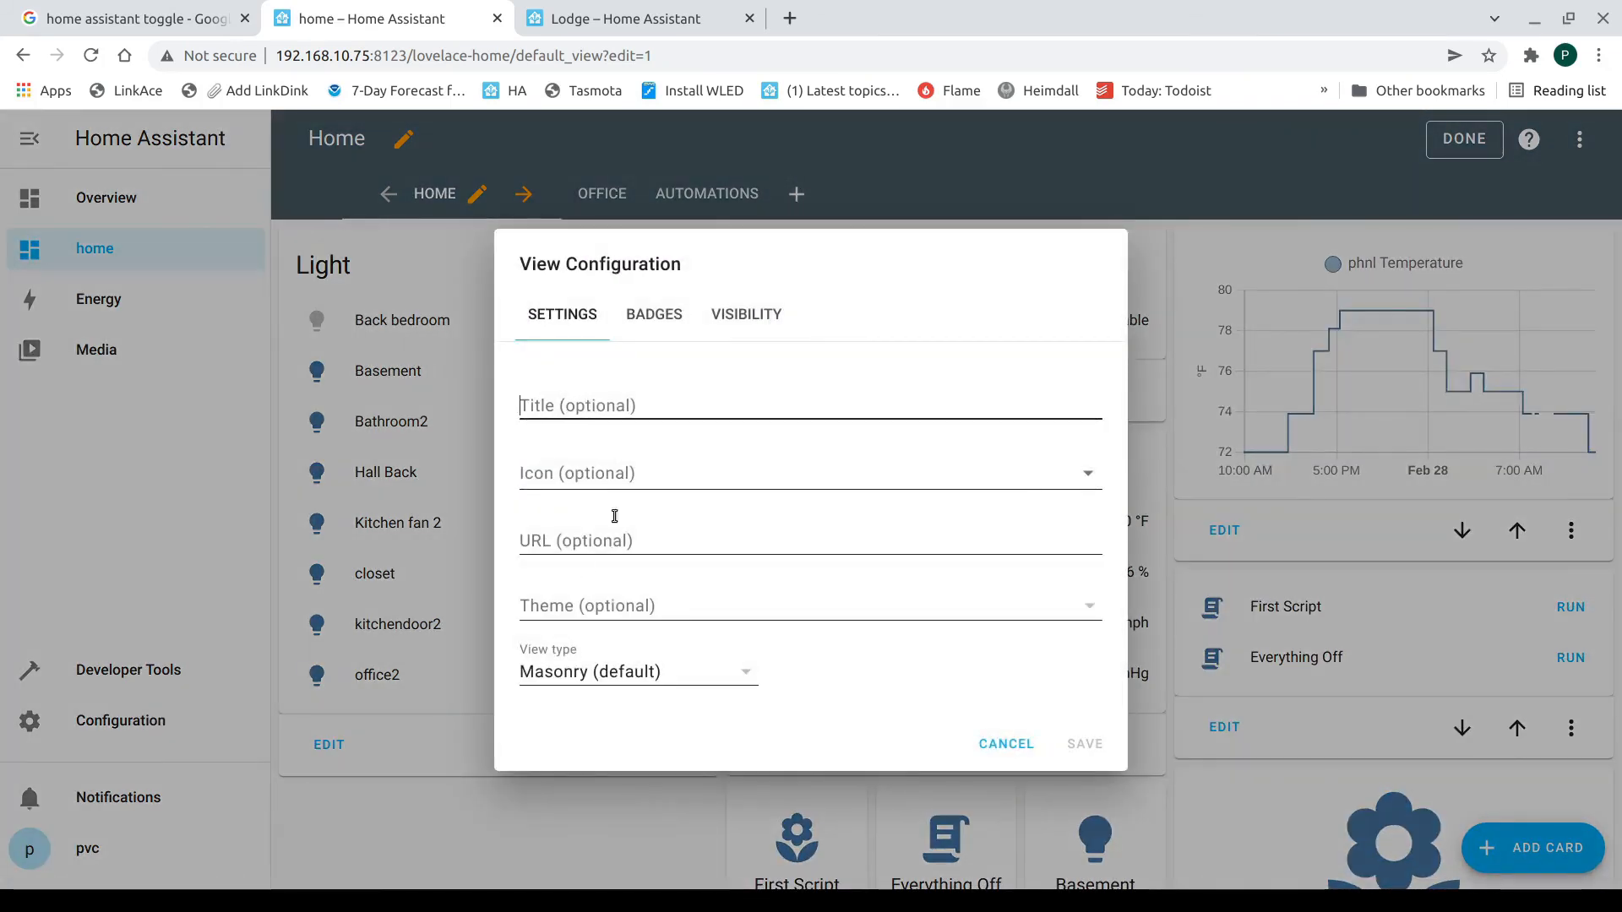
pyautogui.write('Testing ')
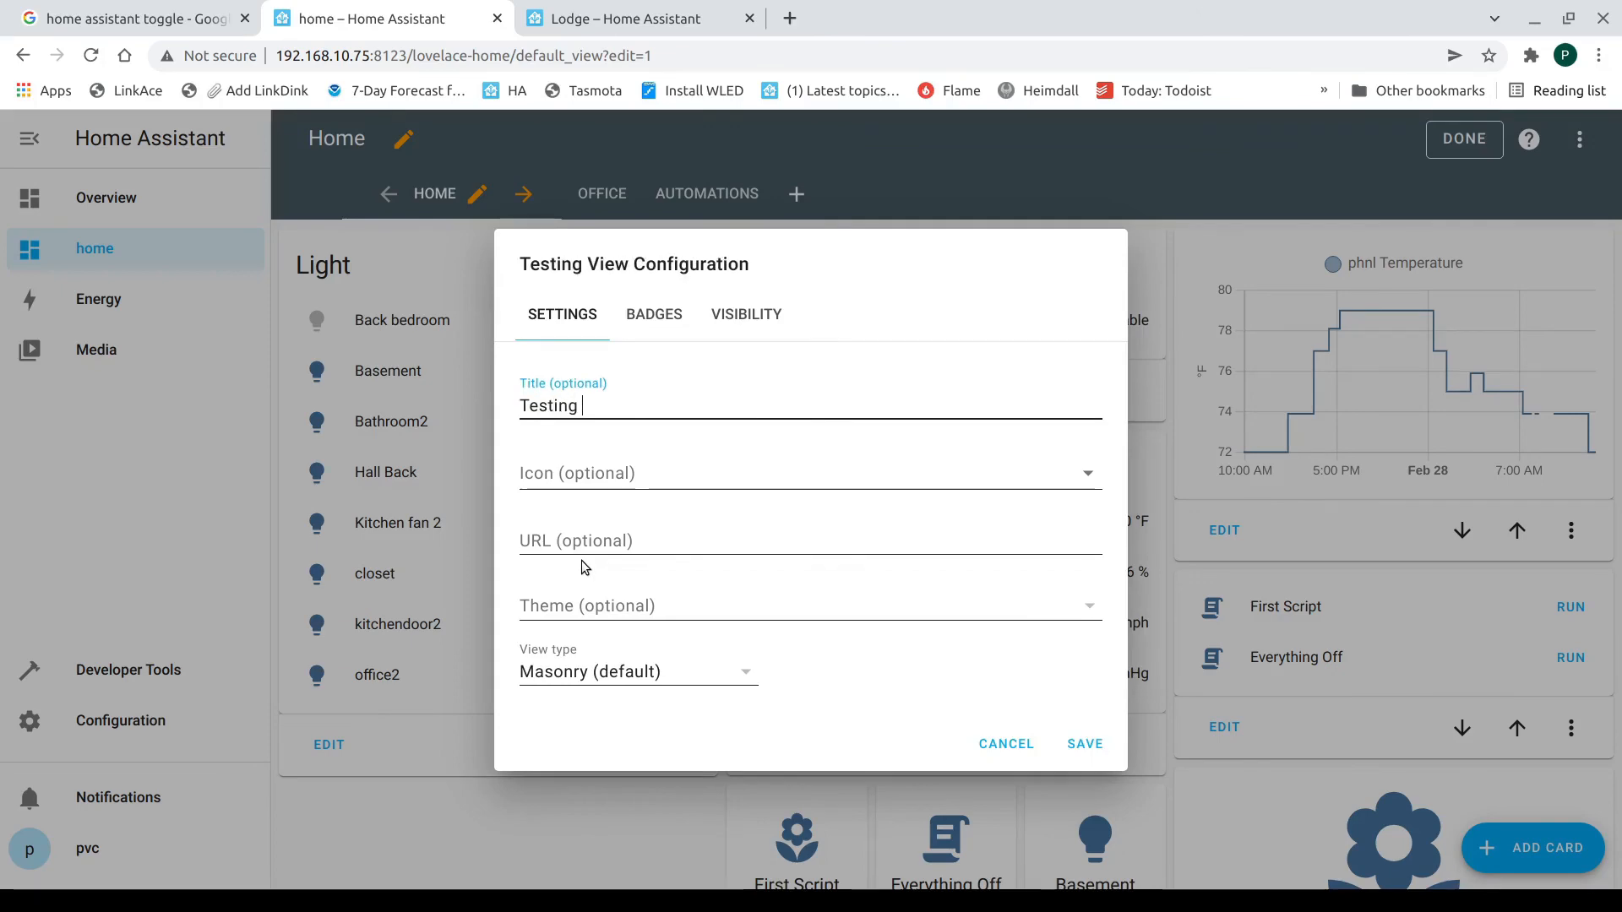
pyautogui.write('Area')
pyautogui.press('Return')
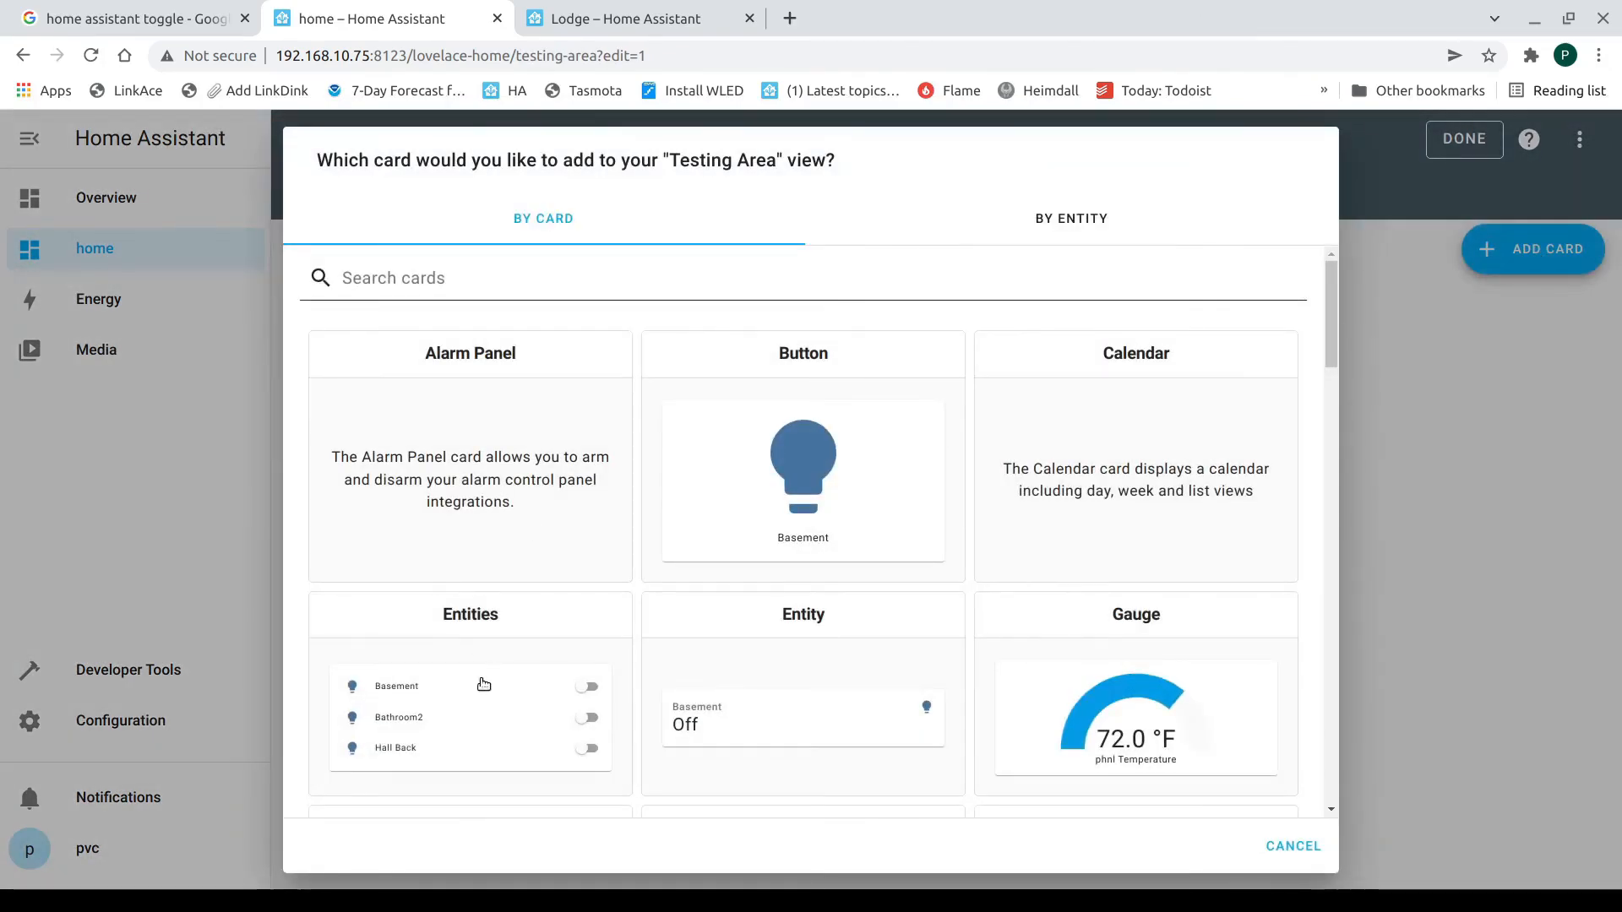
# Add an Entities card to the Testing Area view and title it Input Booleans.
pyautogui.click(483, 683)
pyautogui.click(363, 292)
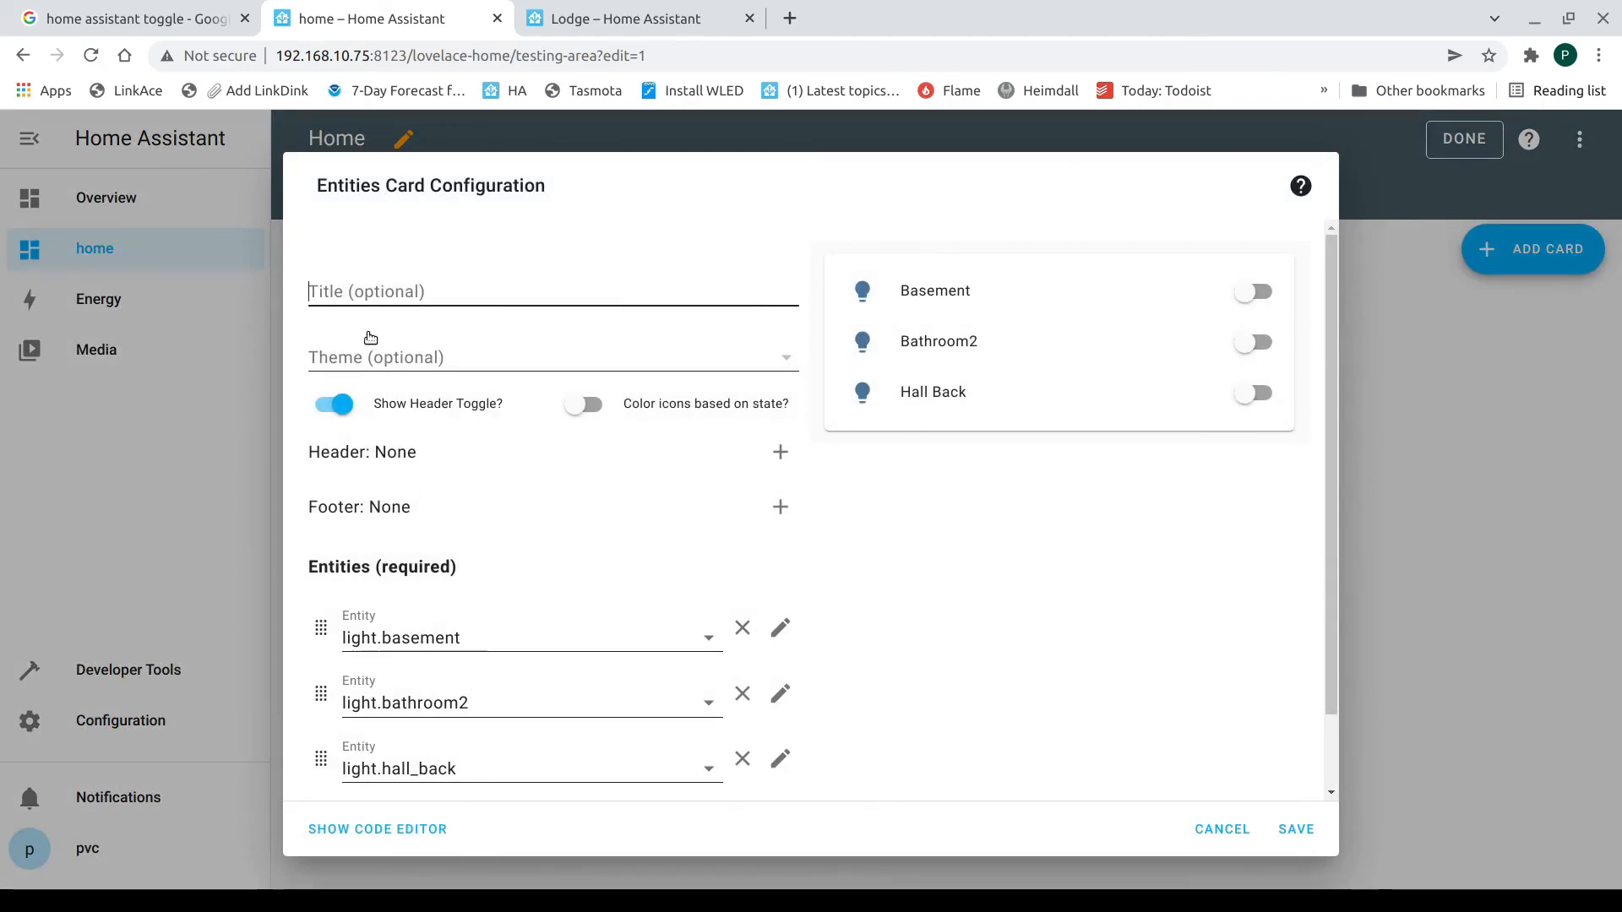
pyautogui.write('Input')
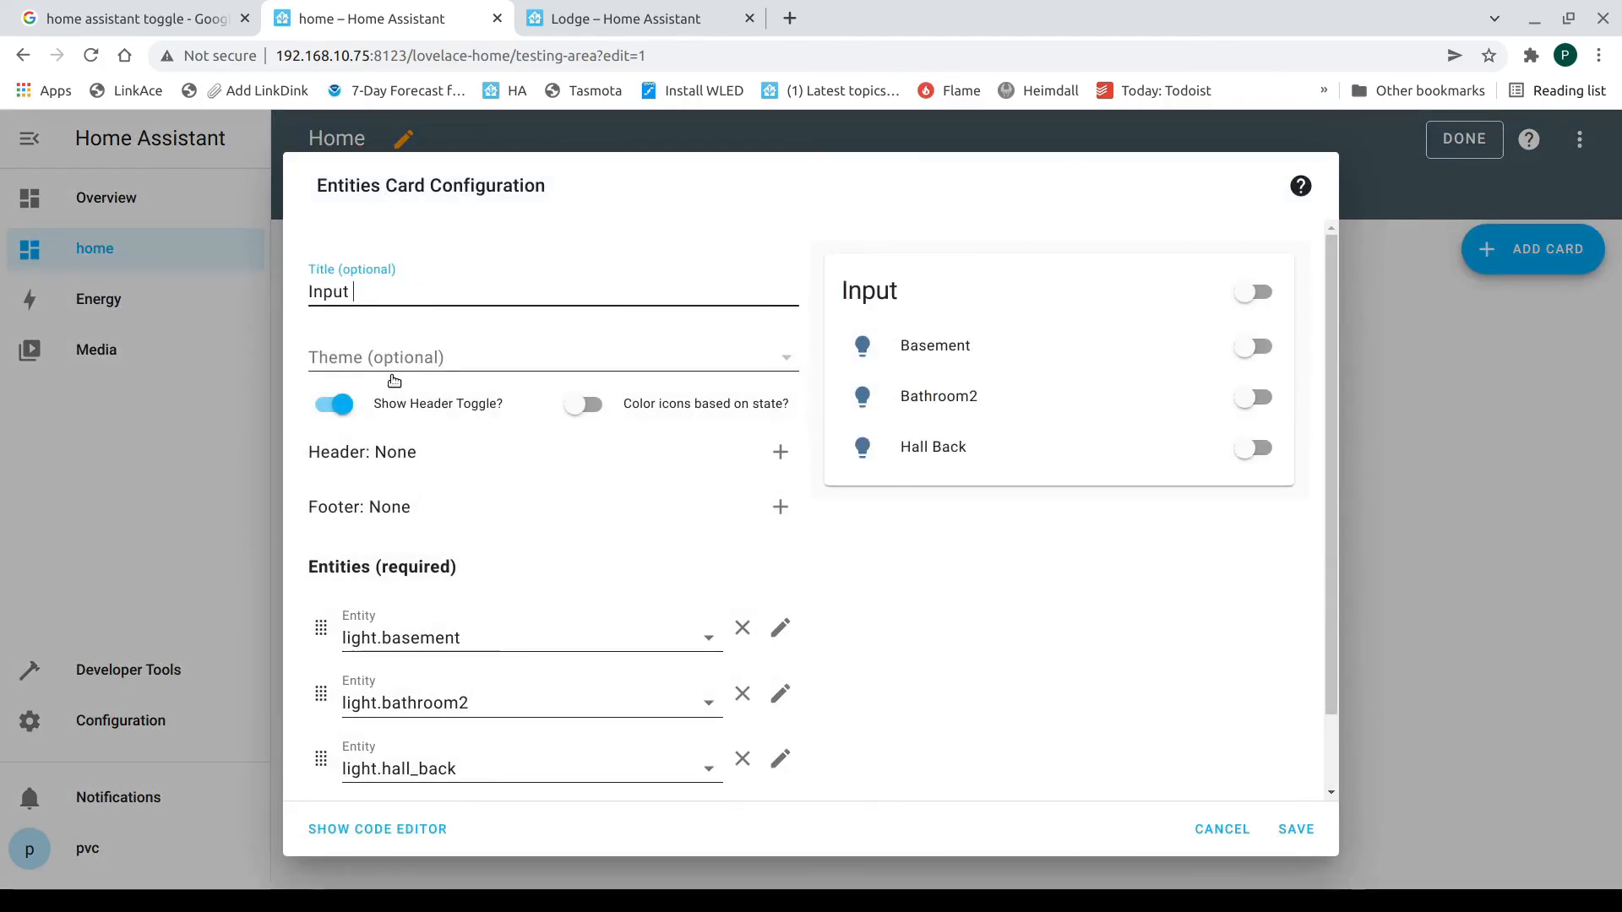
pyautogui.write(' Booleans')
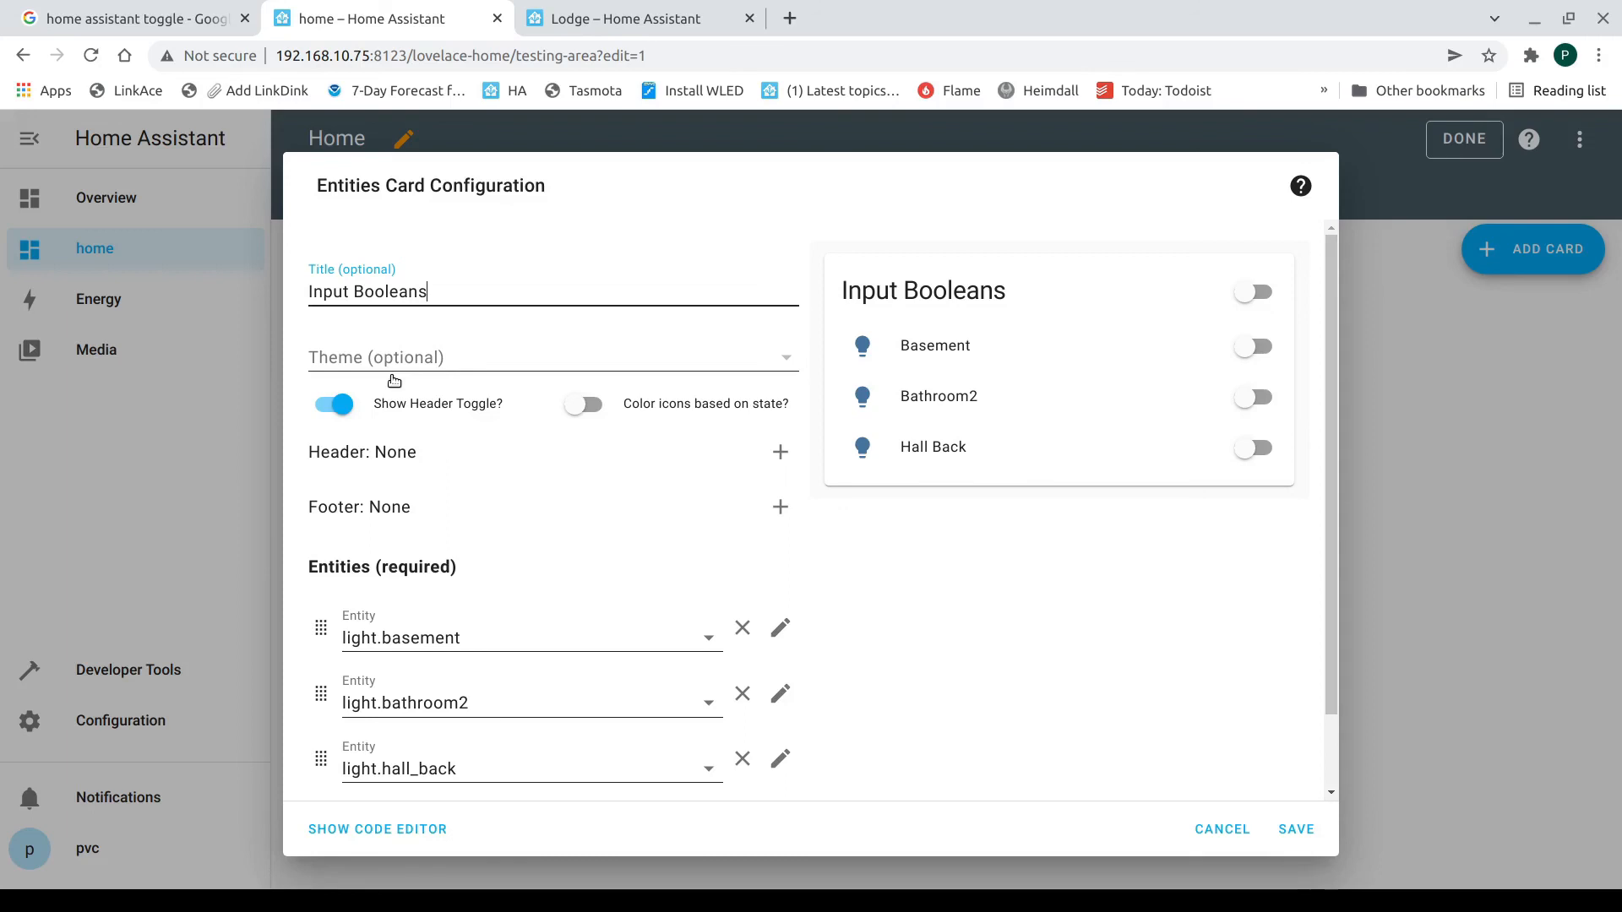
# Remove the card's three preset light entities and configure it with no header toggle and icons colored based on state.
pyautogui.click(743, 628)
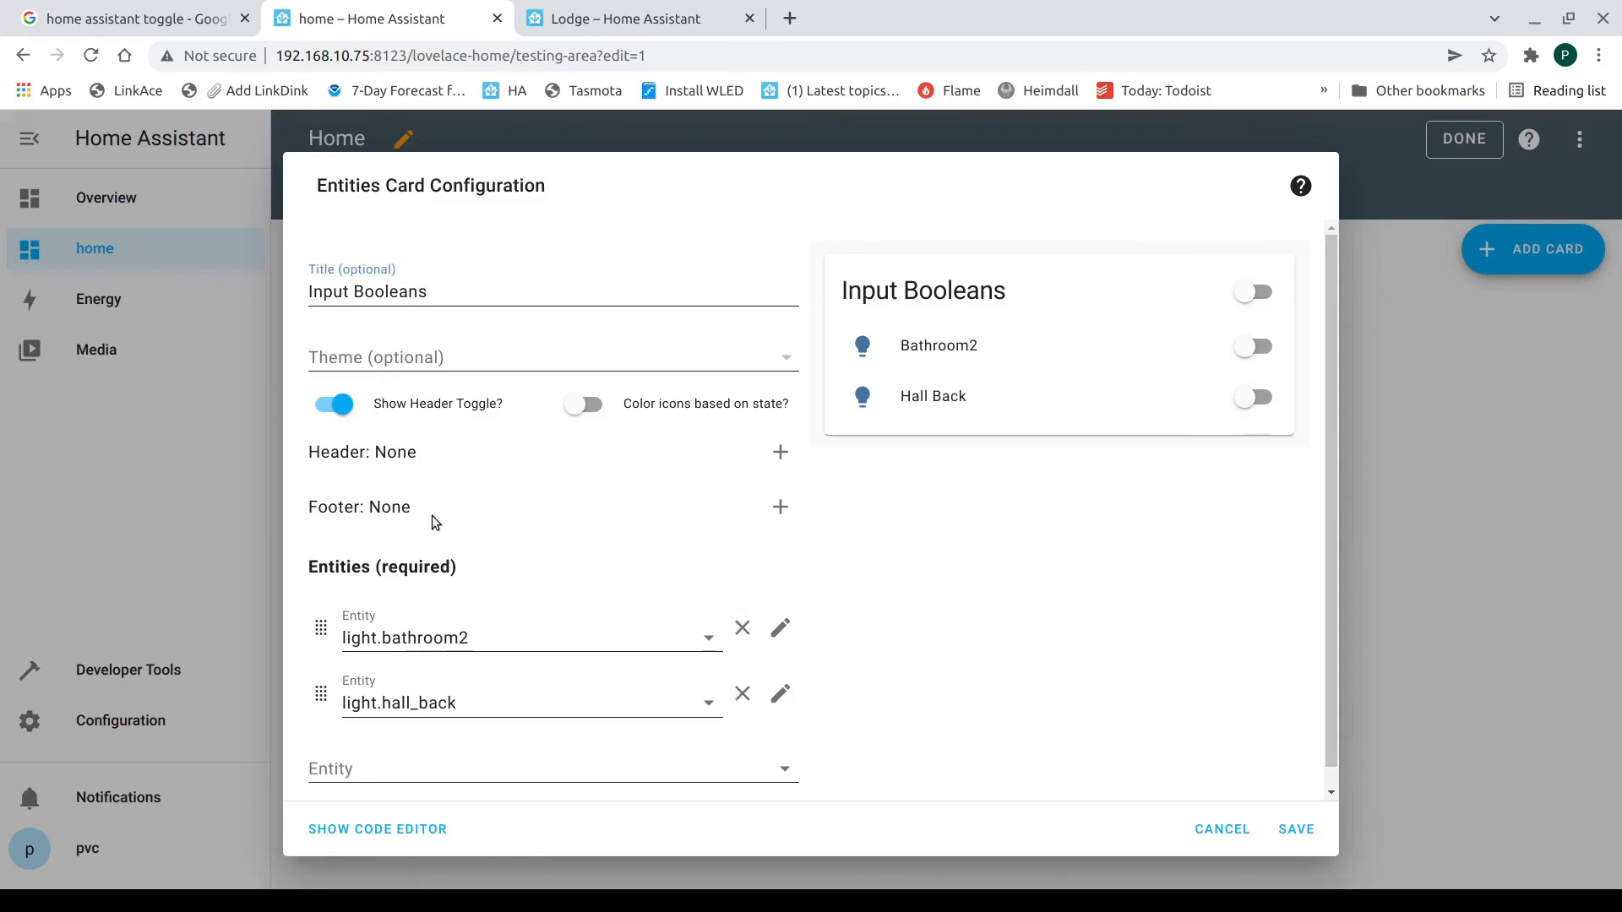
pyautogui.click(338, 407)
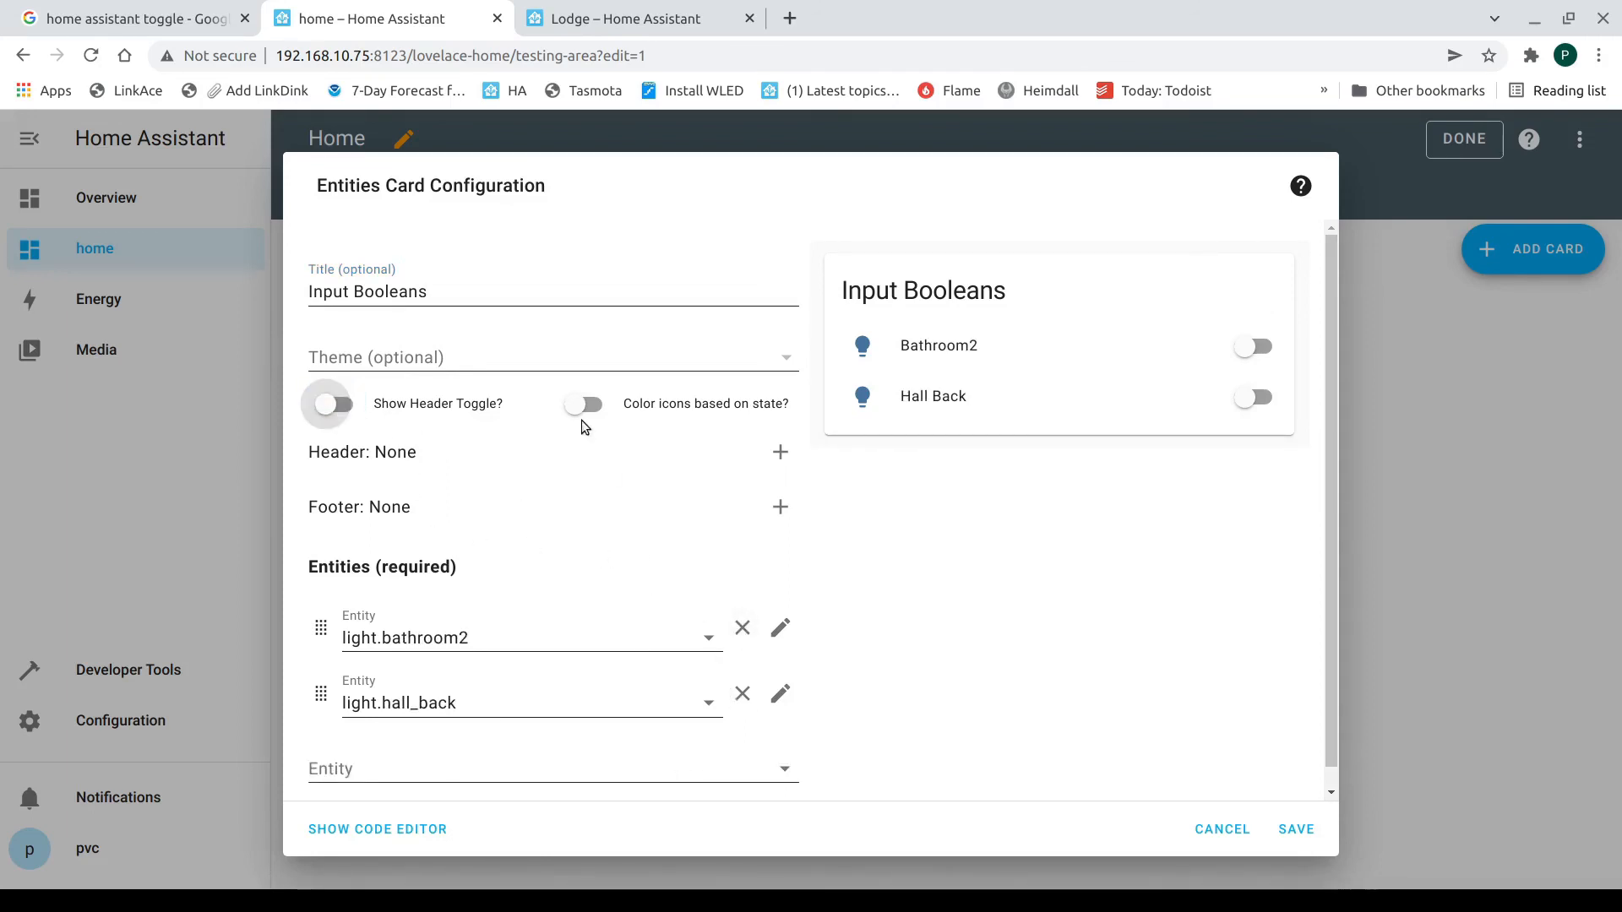
pyautogui.click(595, 406)
pyautogui.click(742, 693)
pyautogui.click(744, 625)
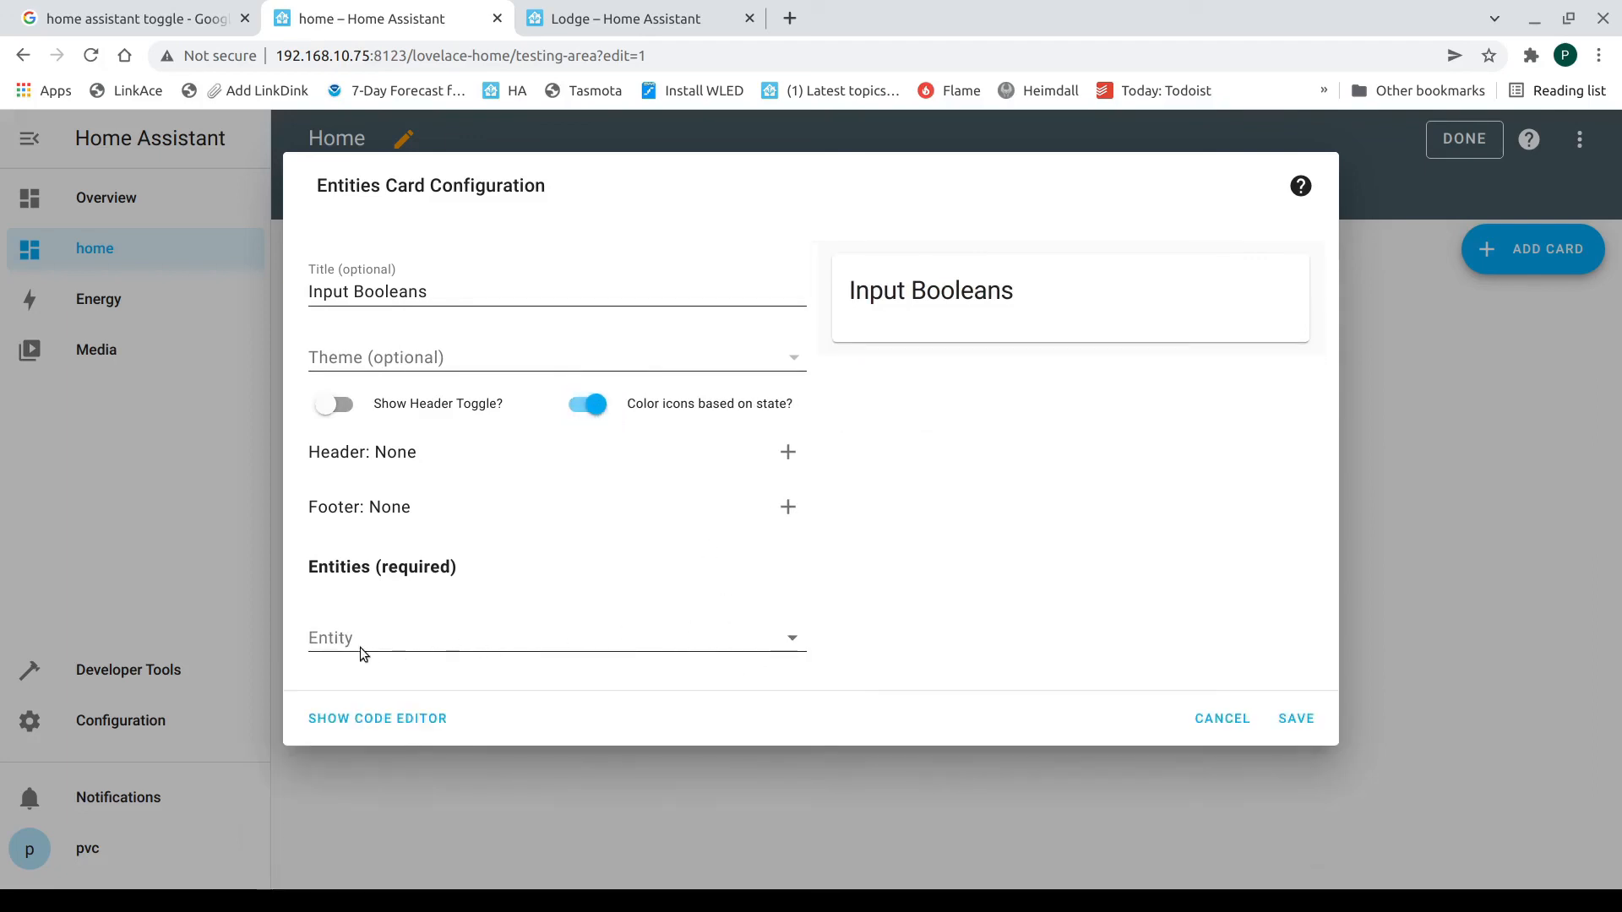
# Add the entities input_boolean.test1 and input_boolean.test2 to the Input Booleans card.
pyautogui.click(351, 639)
pyautogui.write('in')
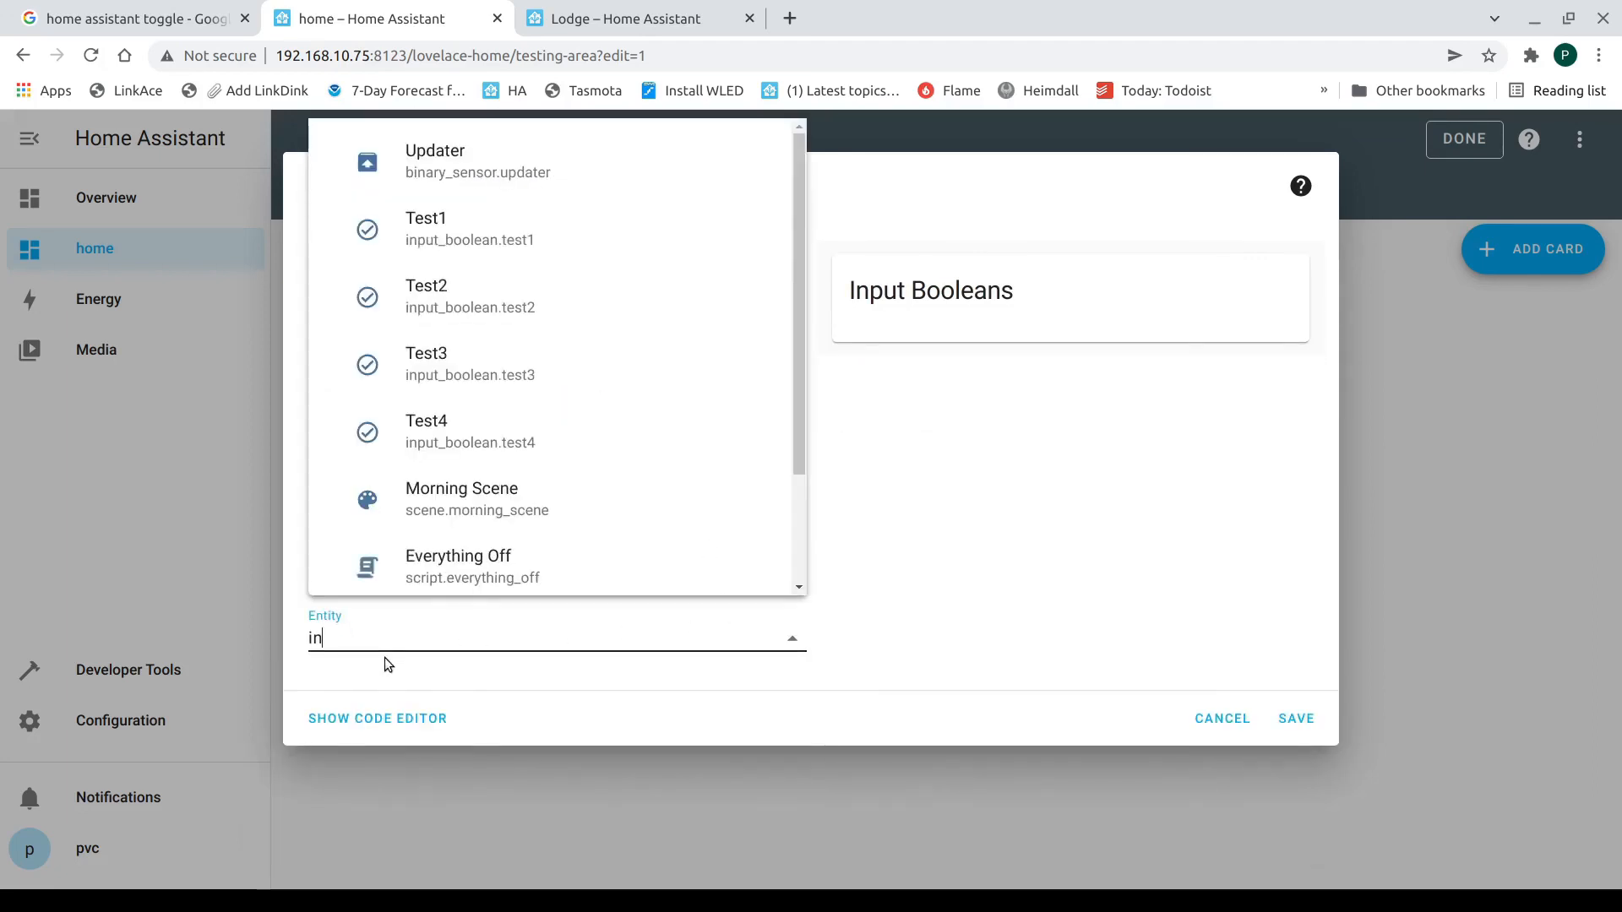
pyautogui.click(467, 246)
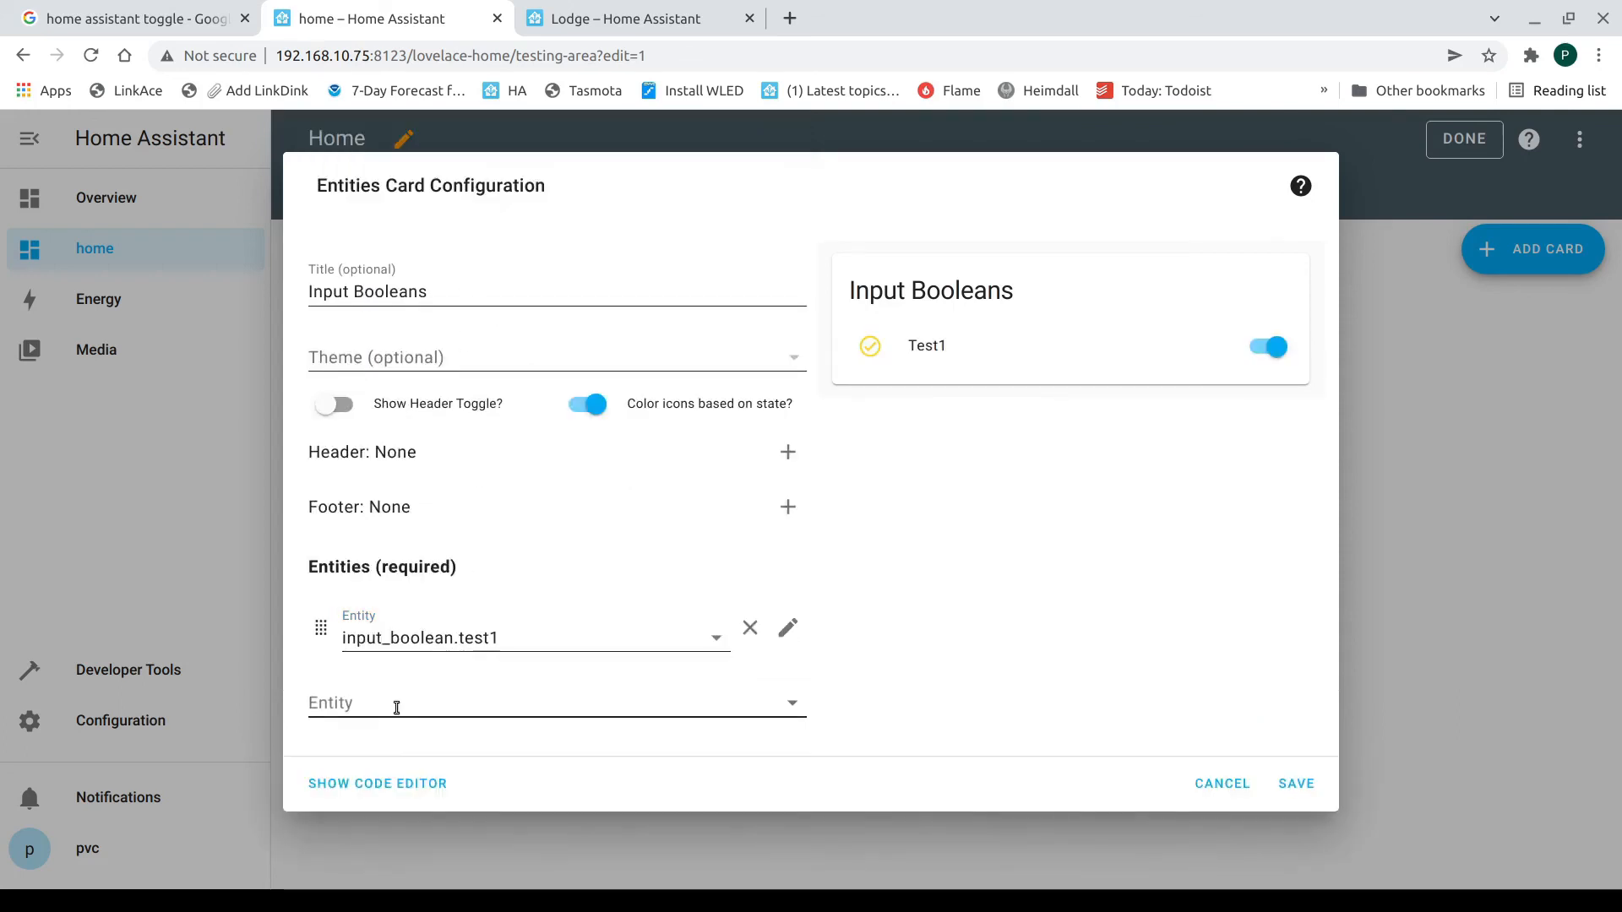
pyautogui.click(358, 734)
pyautogui.write('i')
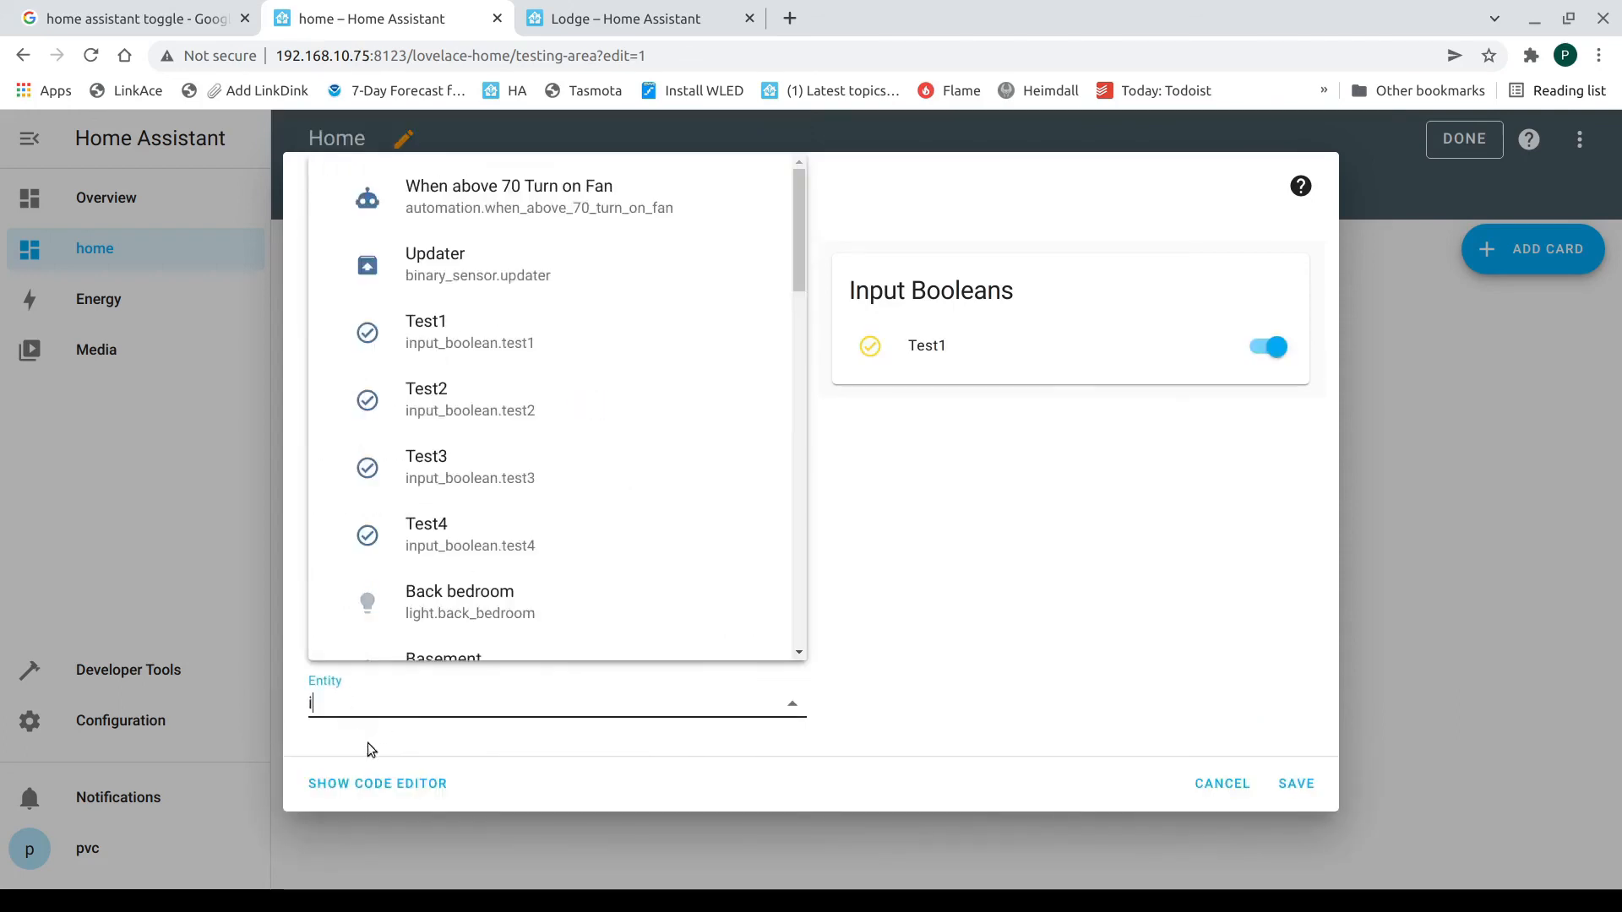
pyautogui.click(468, 399)
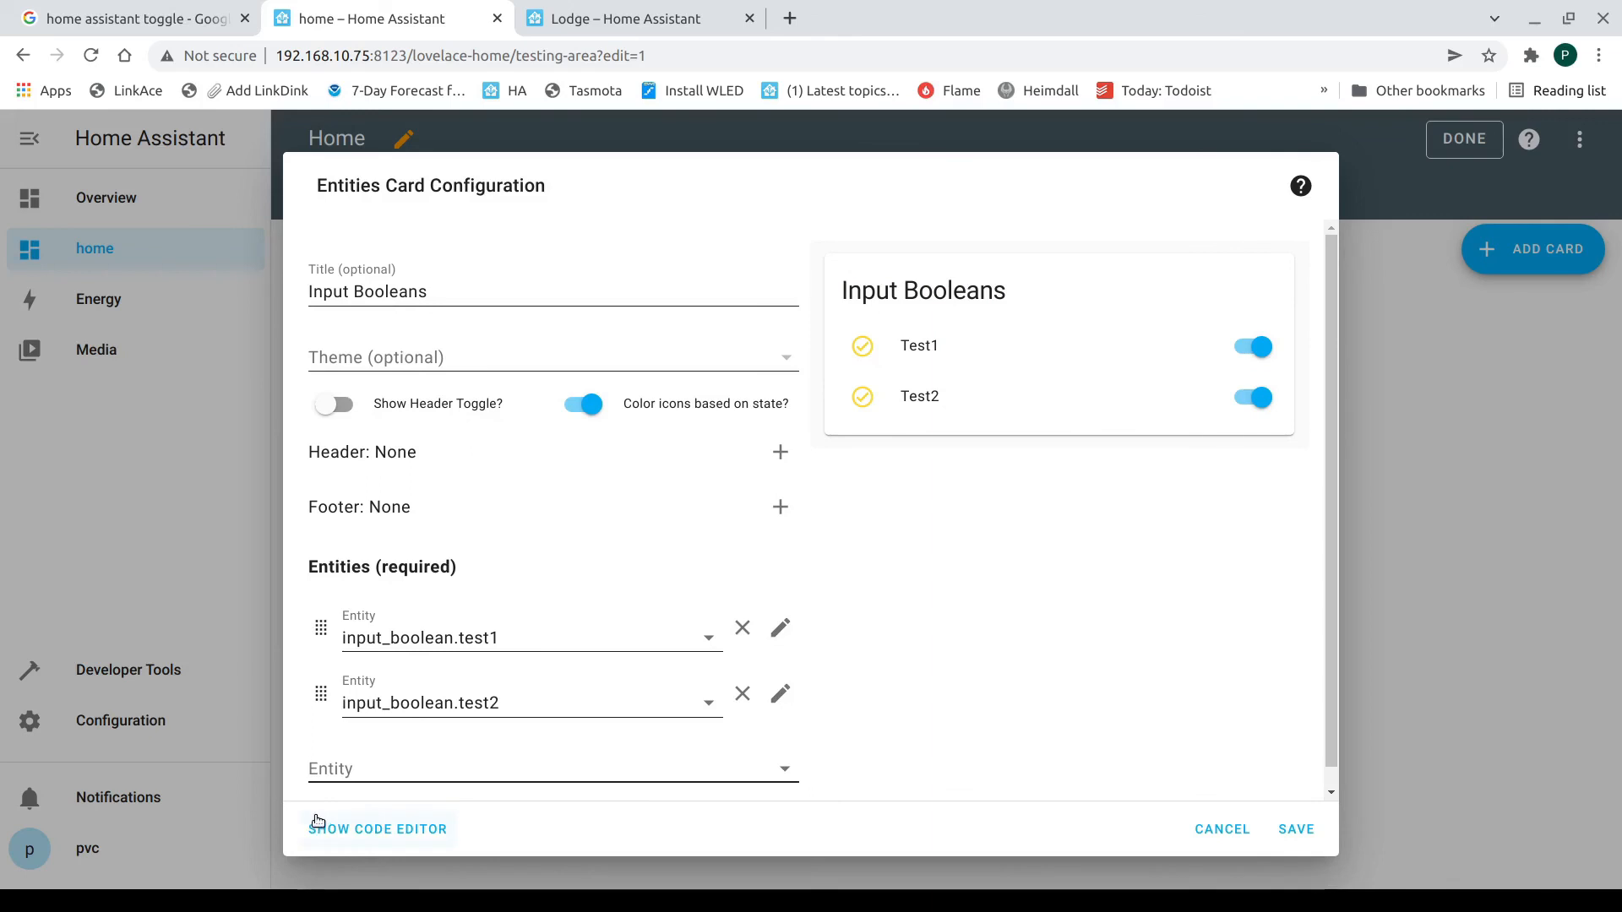
# Add input_boolean.test3 and input_boolean.test4 to the card and save it.
pyautogui.write('i')
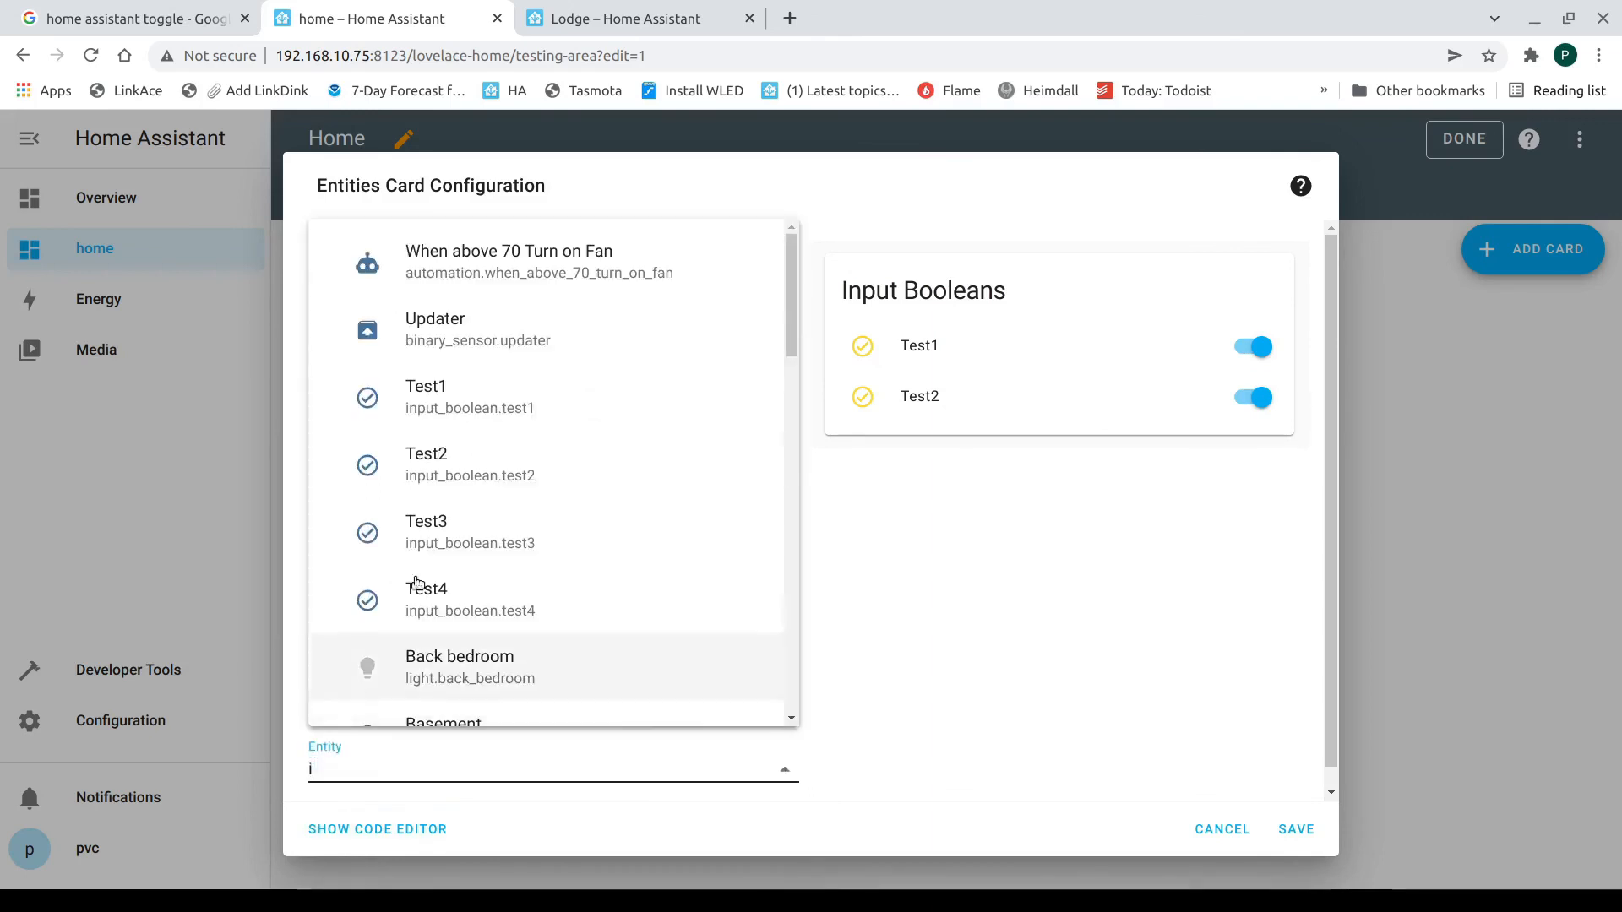
pyautogui.click(427, 536)
pyautogui.scroll(-1, 401, 739)
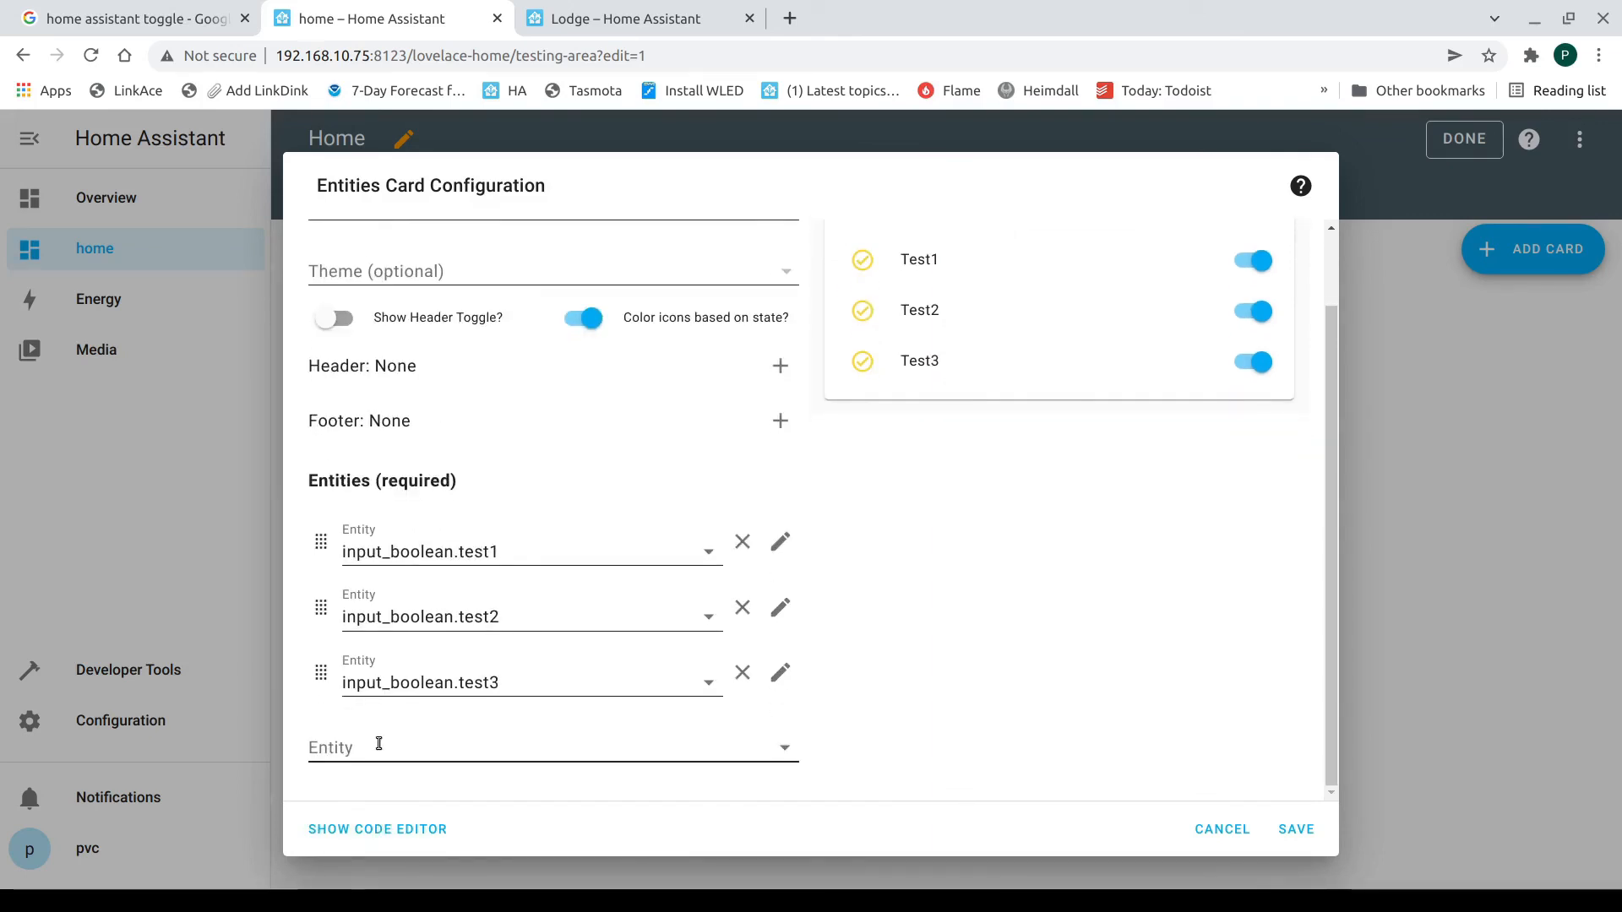
pyautogui.click(393, 735)
pyautogui.write('i')
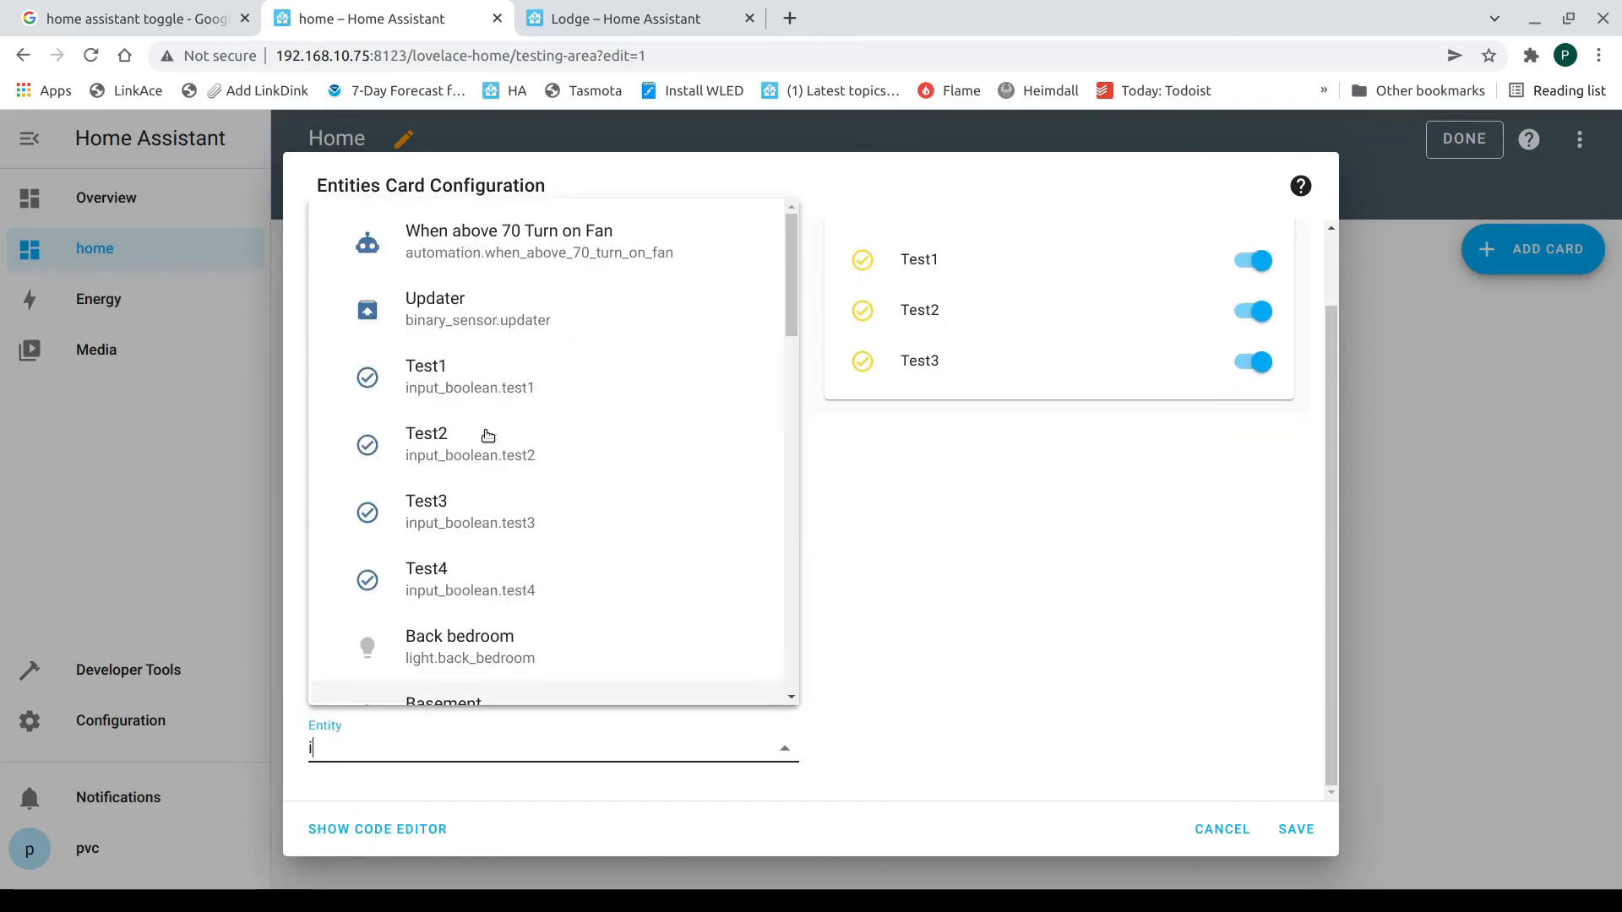
pyautogui.click(427, 587)
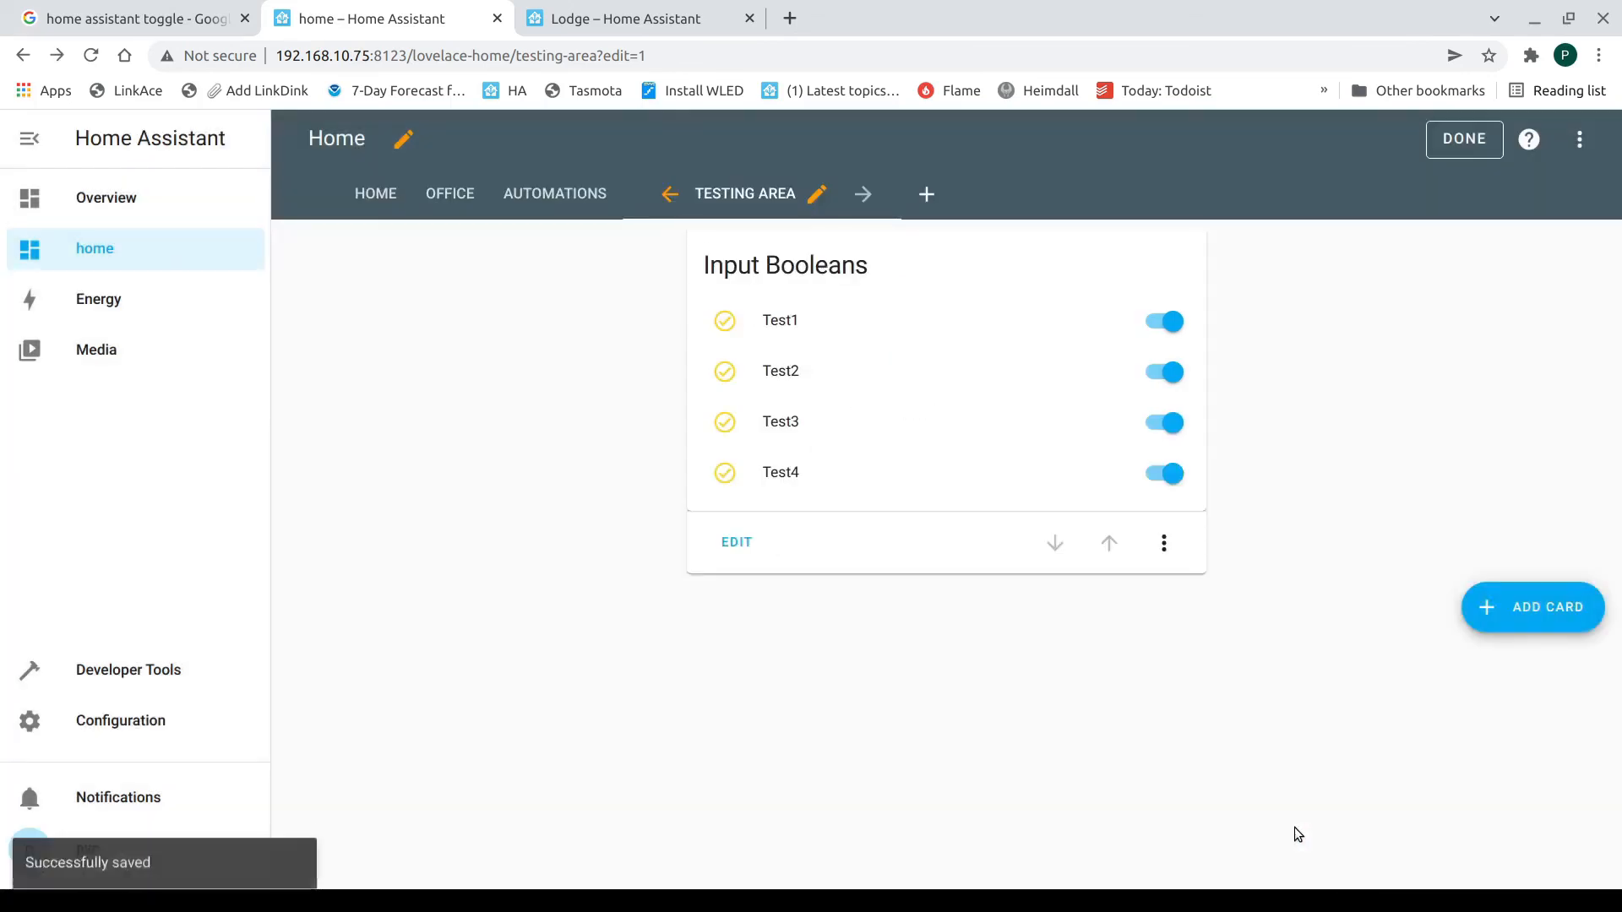
# Switch off Test4, Test3, Test2 and Test1 on the Input Booleans card, and check Test2's history and logbook.
pyautogui.click(1150, 472)
pyautogui.click(1159, 423)
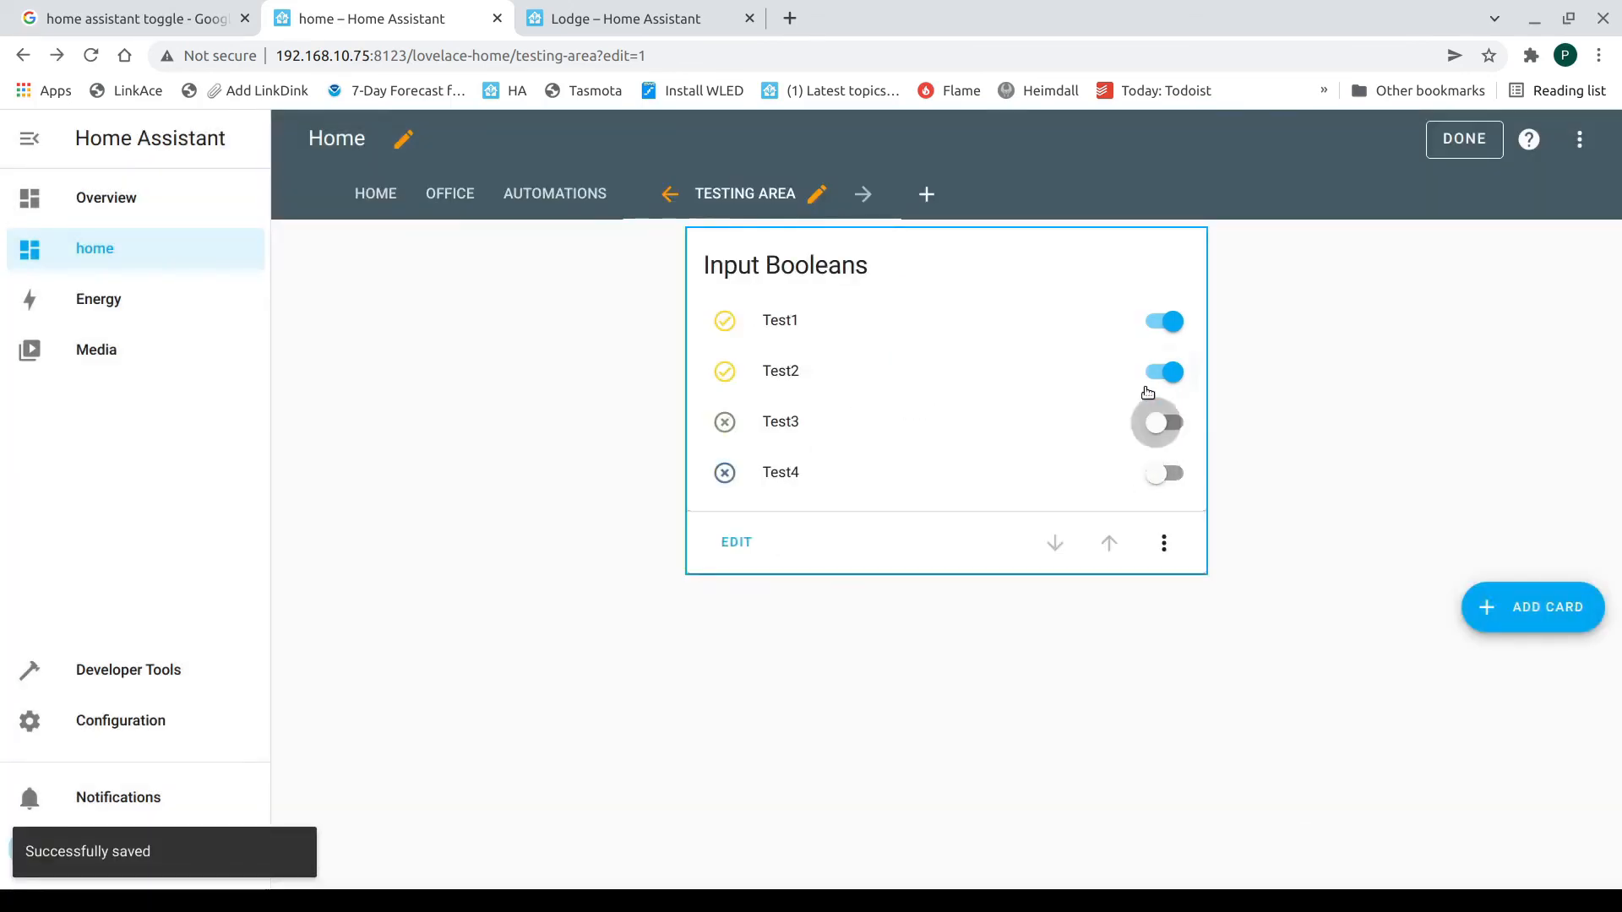
pyautogui.click(1159, 371)
pyautogui.click(1159, 321)
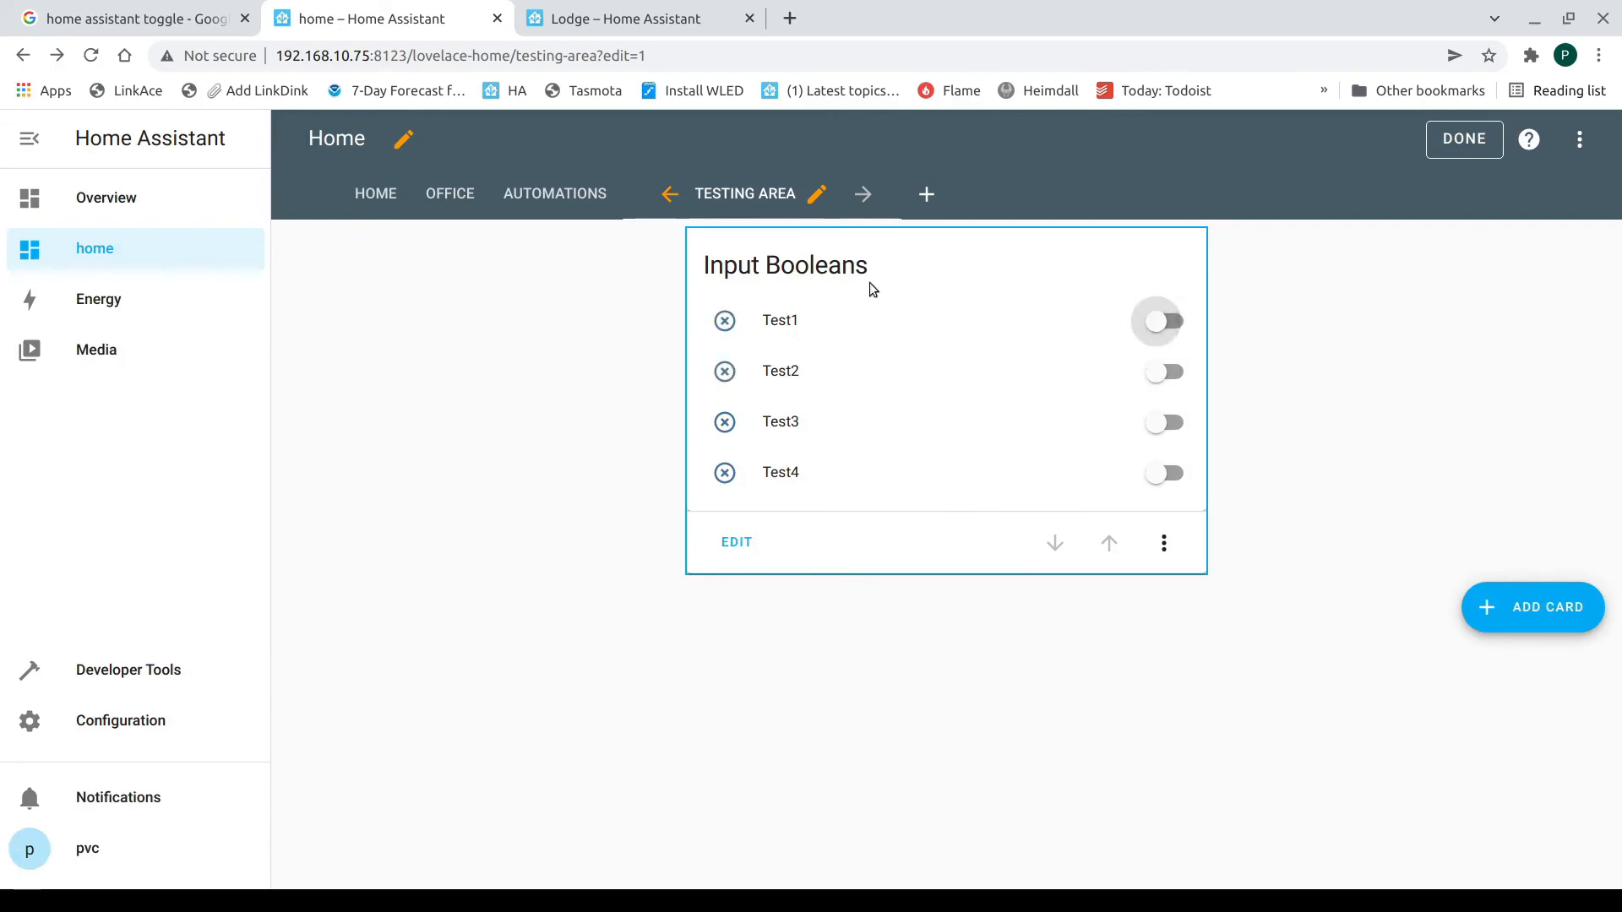
pyautogui.click(727, 370)
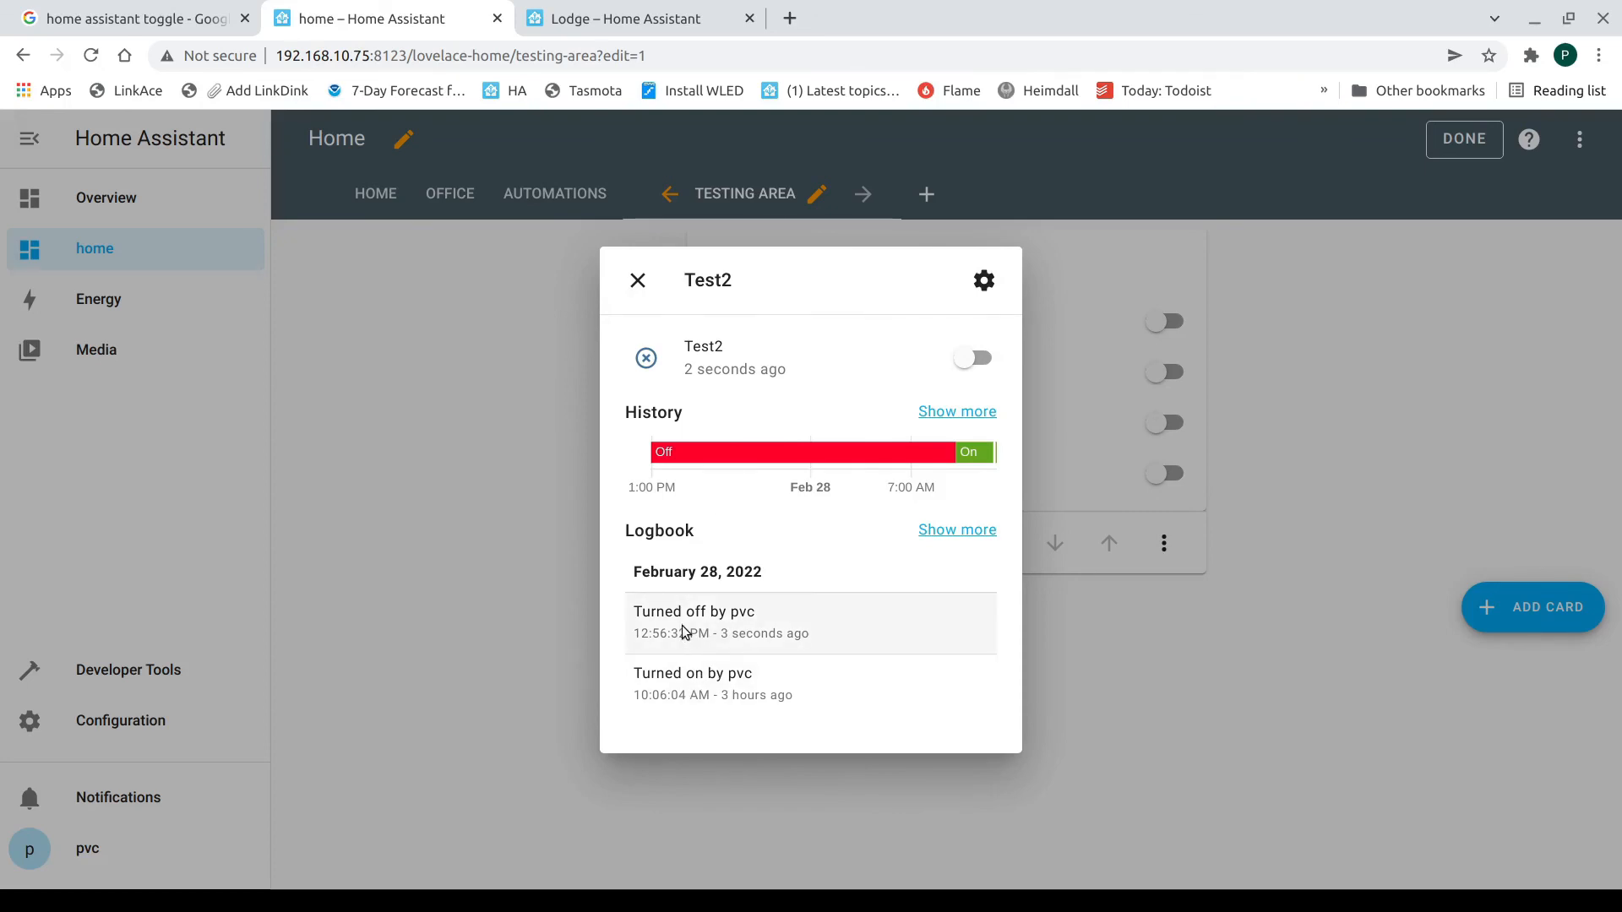
pyautogui.click(638, 280)
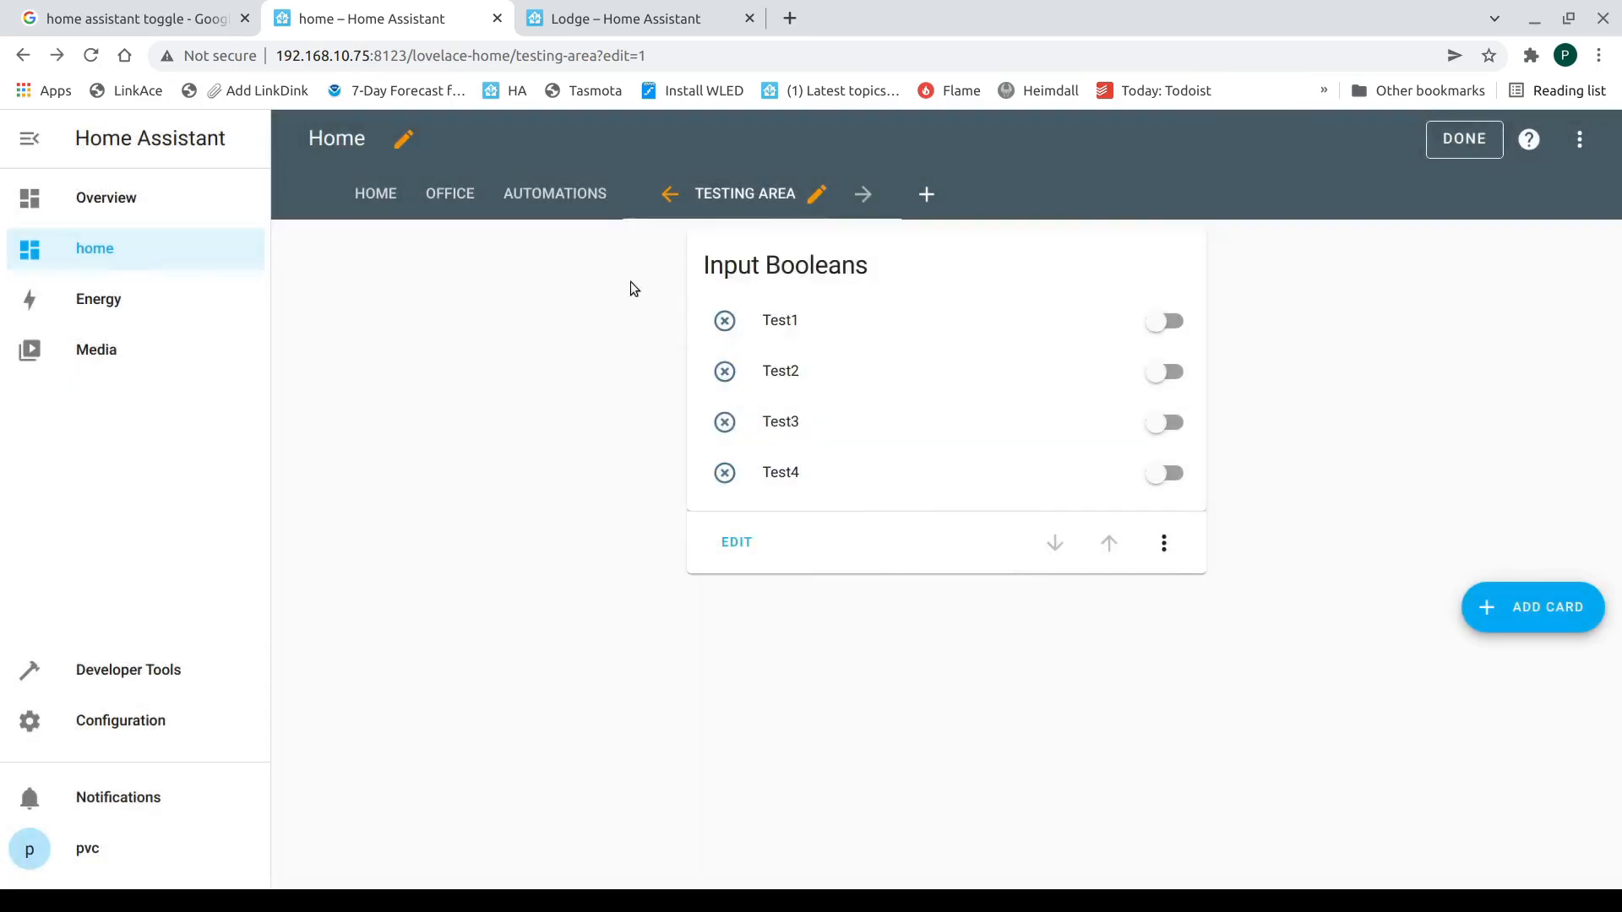